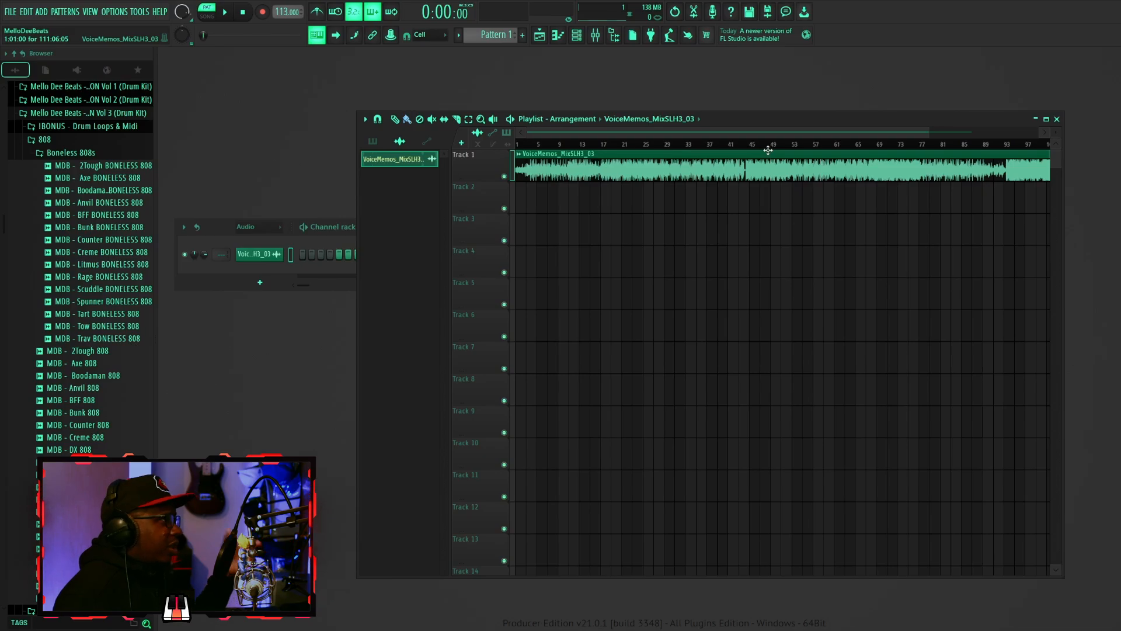
scroll(875, 170, "up", 1)
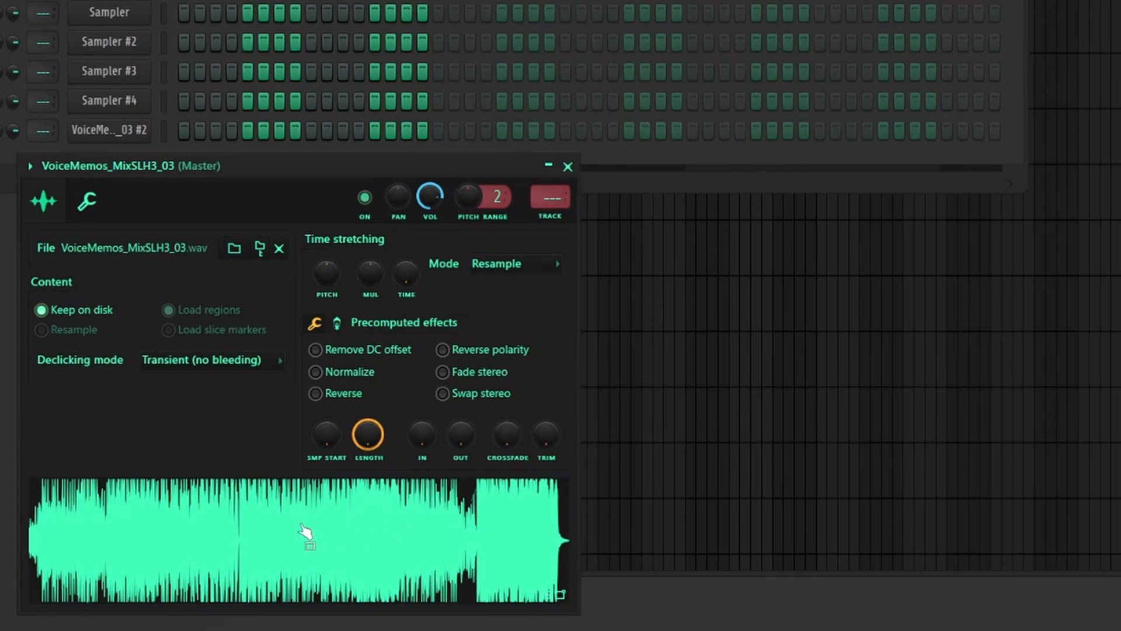
left_click_drag(305, 531, 916, 188)
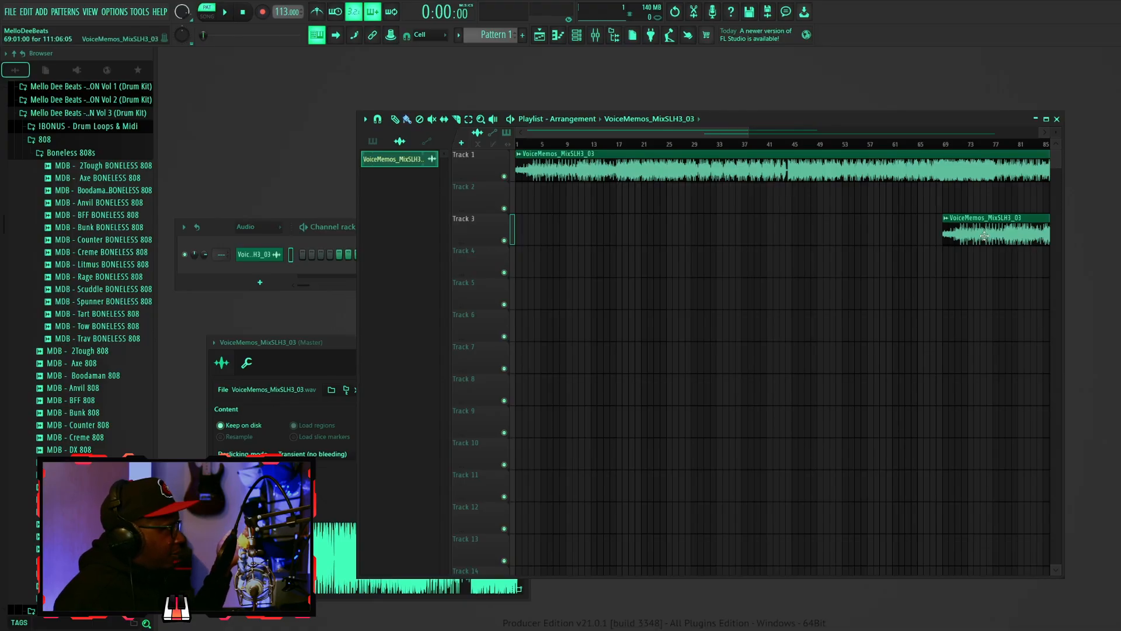
right_click(985, 236)
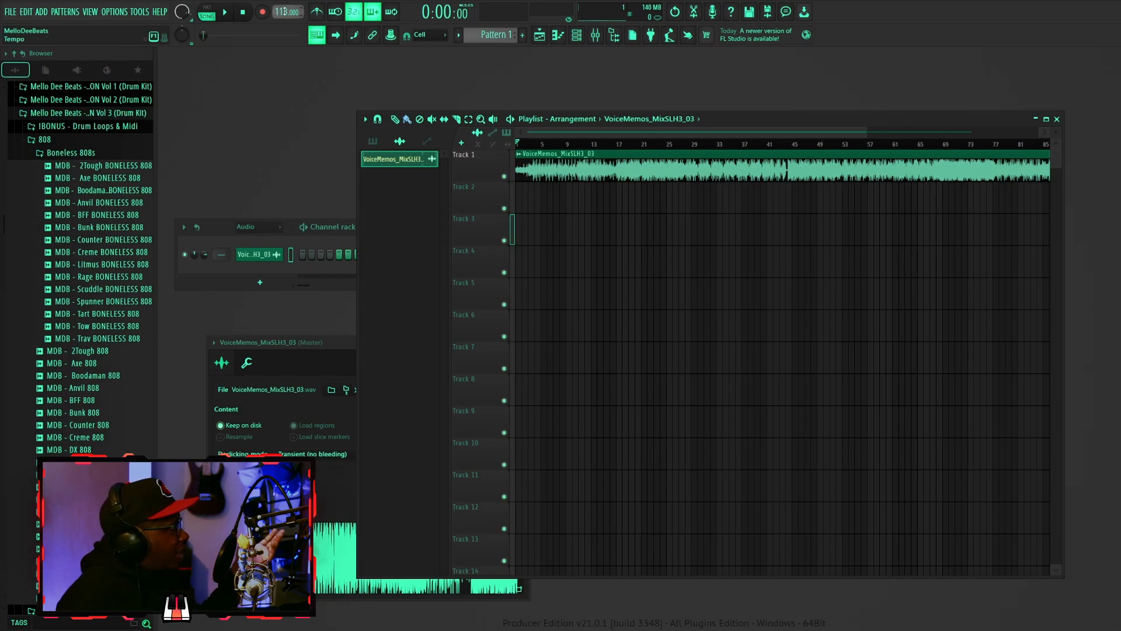
- Open the Tempo tapper, play the song, and tap along to the beat to set the tempo to 112 BPM
right_click(287, 12)
left_click(402, 20)
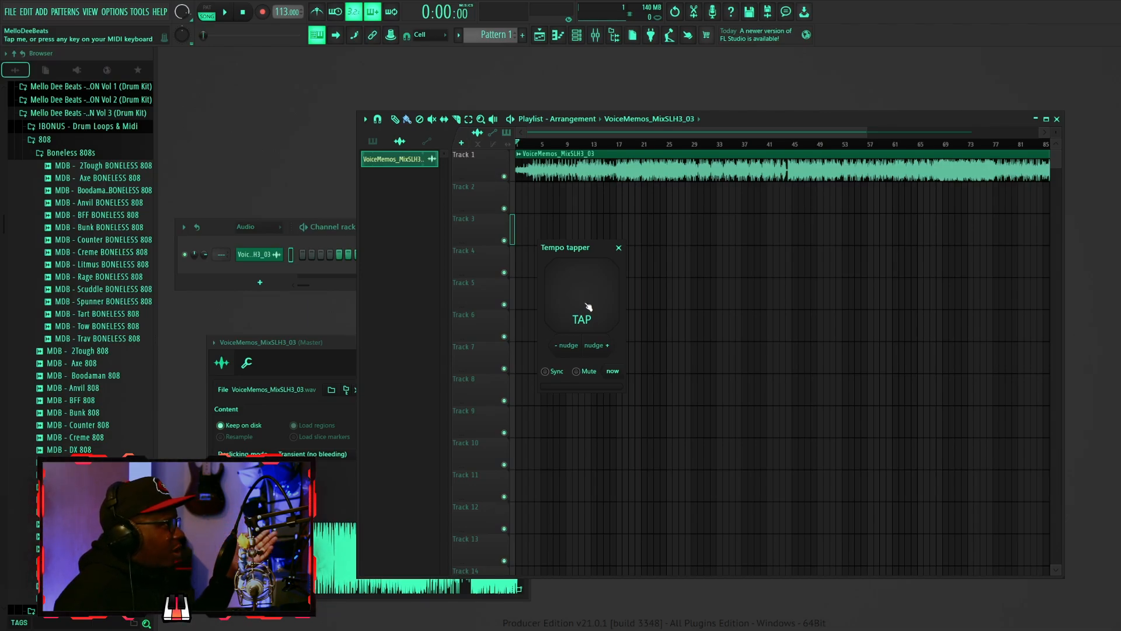
left_click(224, 12)
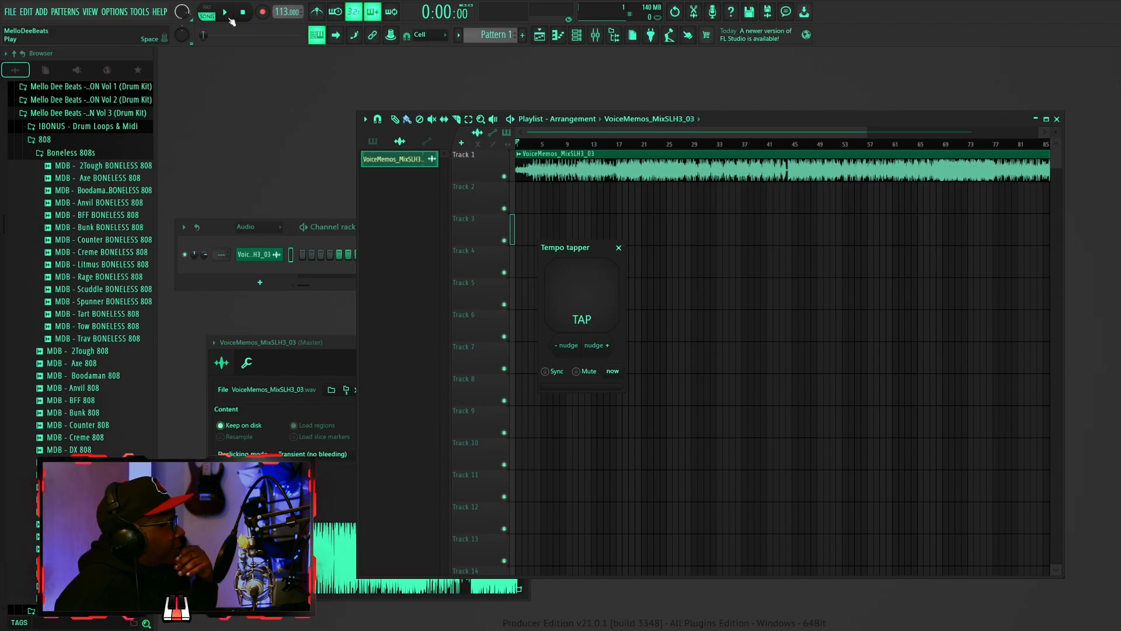
left_click(595, 299)
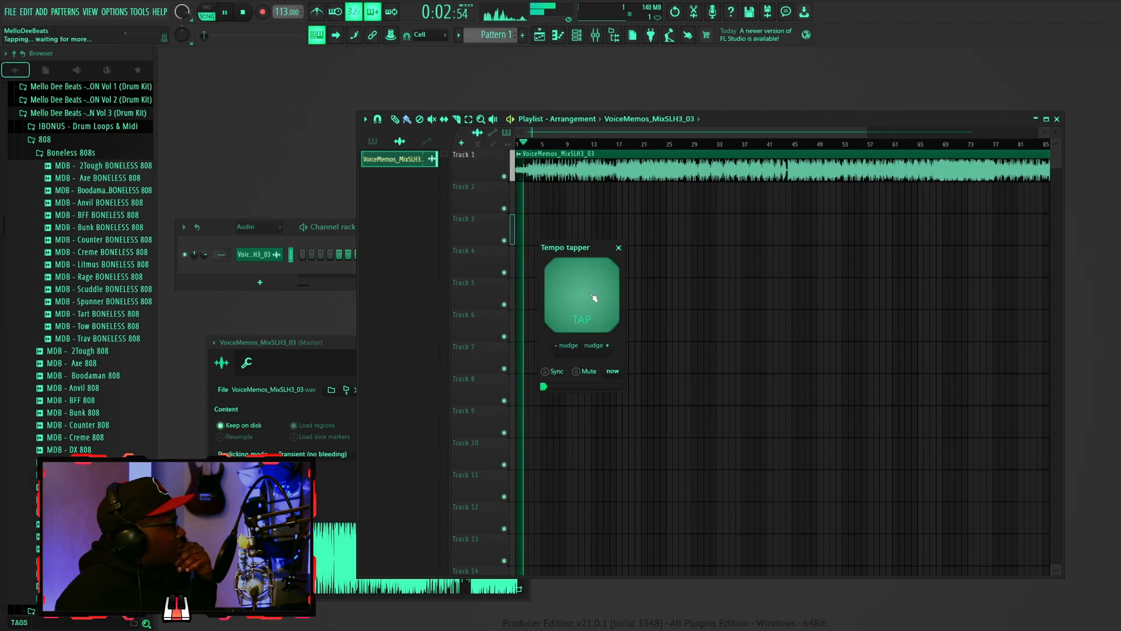
left_click(595, 299)
left_click(595, 299)
left_click(595, 299)
left_click(595, 299)
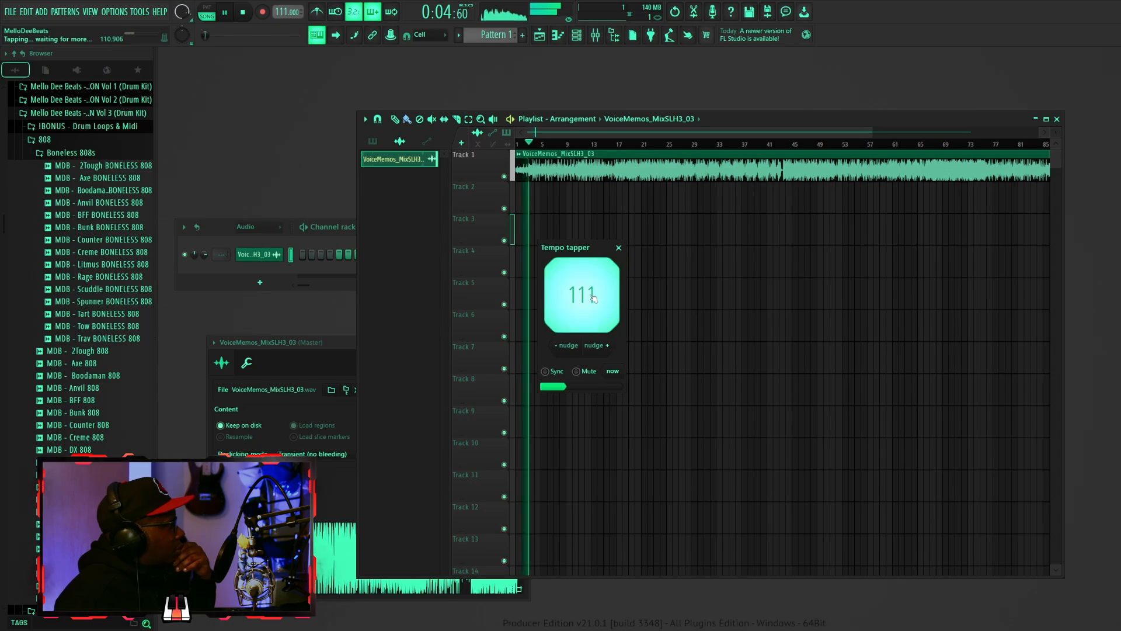
left_click(595, 299)
left_click(596, 299)
left_click(595, 299)
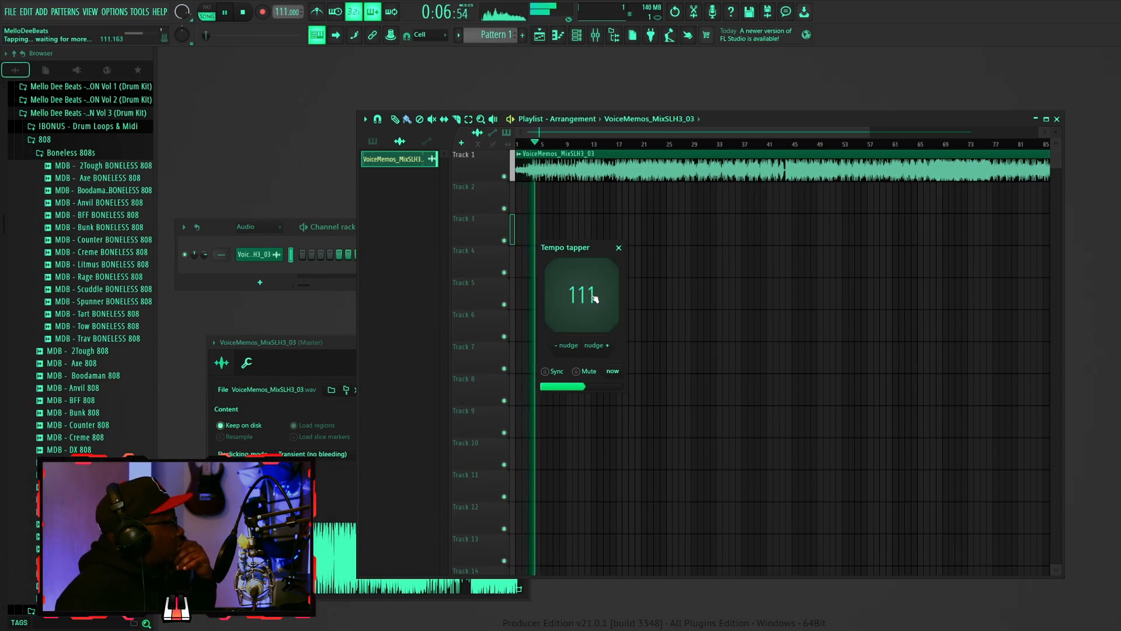
left_click(595, 299)
left_click(592, 295)
left_click(592, 295)
left_click(592, 295)
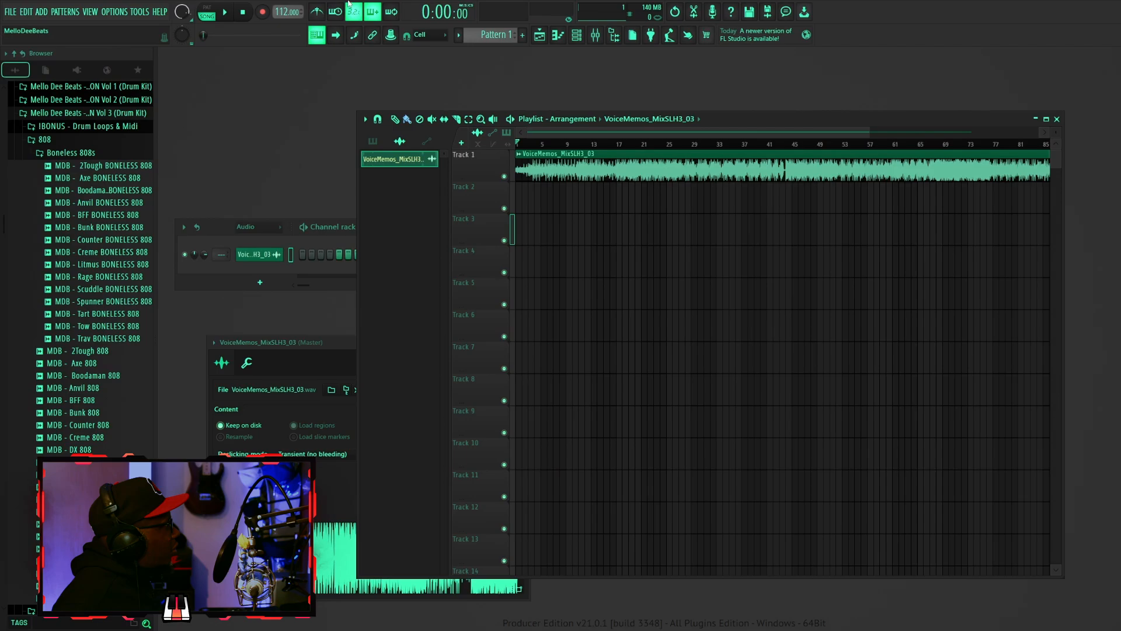
- Turn on the metronome and play the song to check the click against the recording
left_click(317, 12)
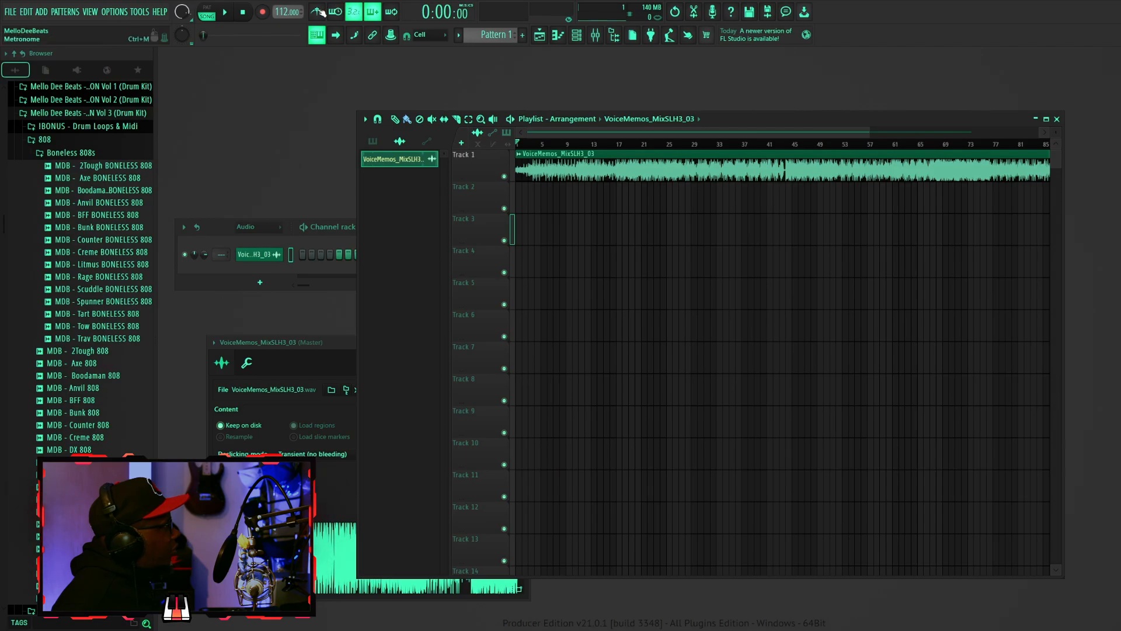
key("space")
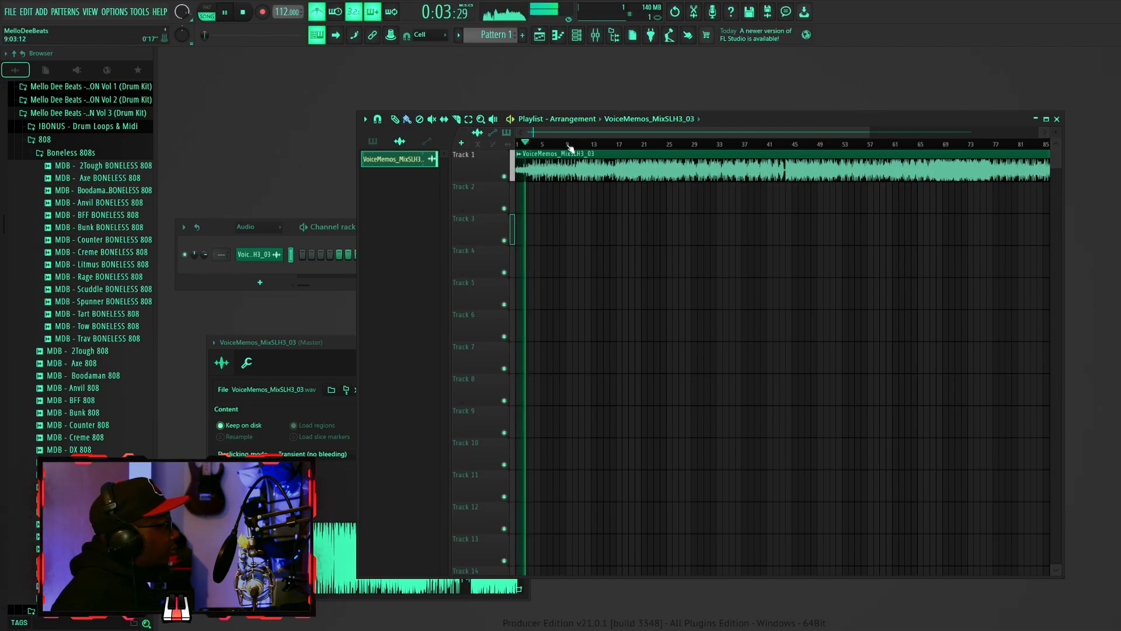
key("space")
- Move the audio clip on Track 1 left so its first beat starts exactly at bar 1
scroll(575, 150, "up", 4)
left_click_drag(573, 173, 568, 173)
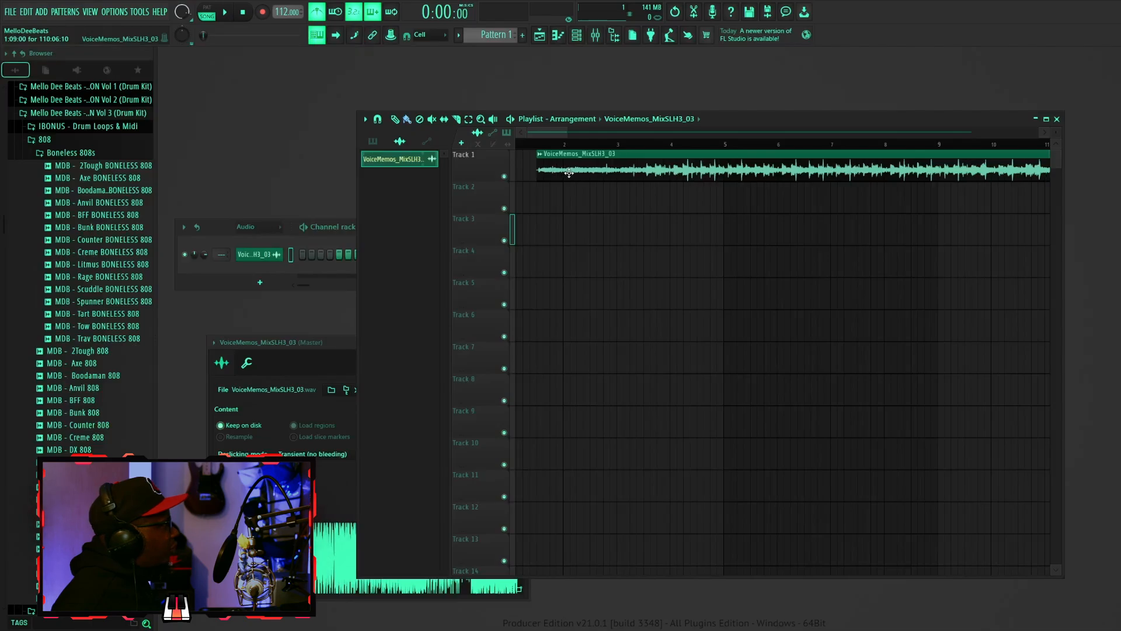
left_click_drag(566, 132, 533, 133)
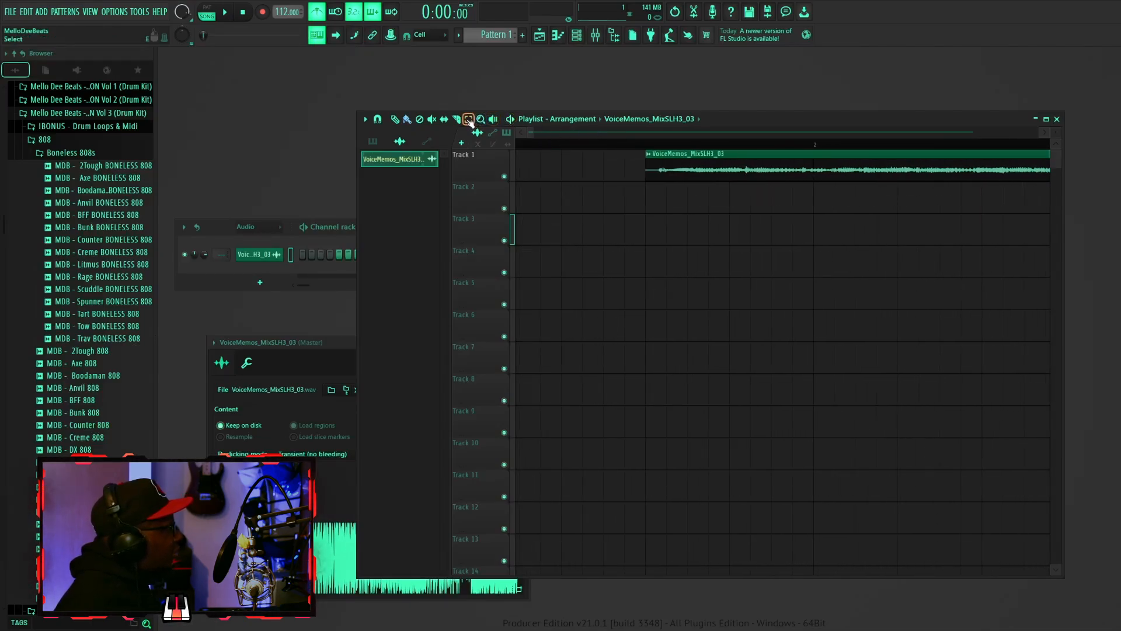
left_click(254, 254)
left_click(254, 254)
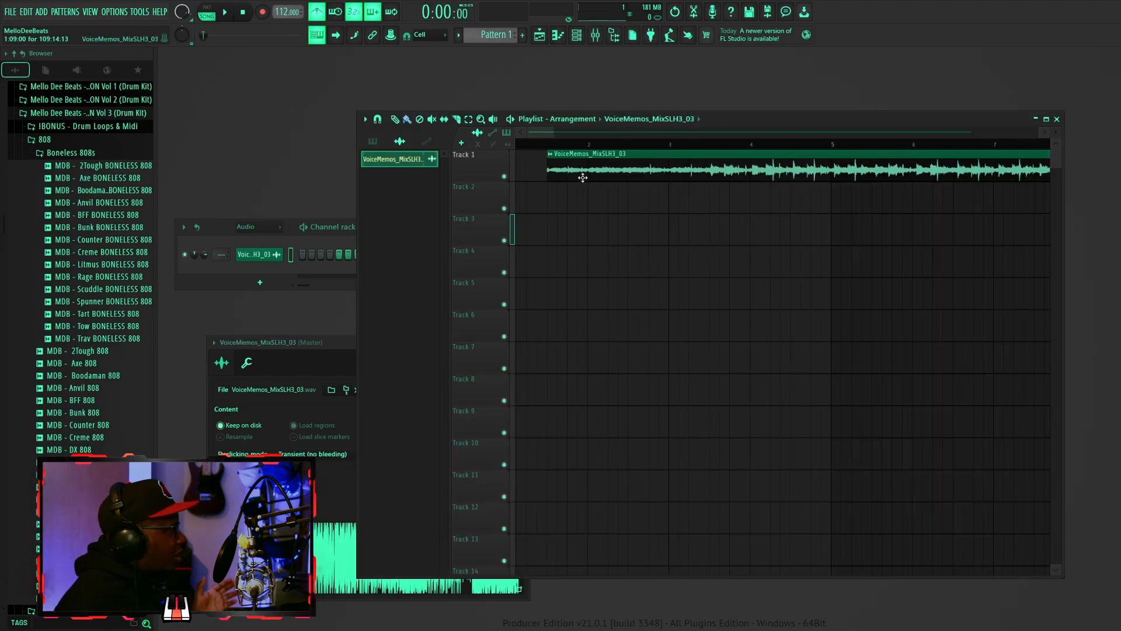
left_click_drag(583, 177, 514, 176)
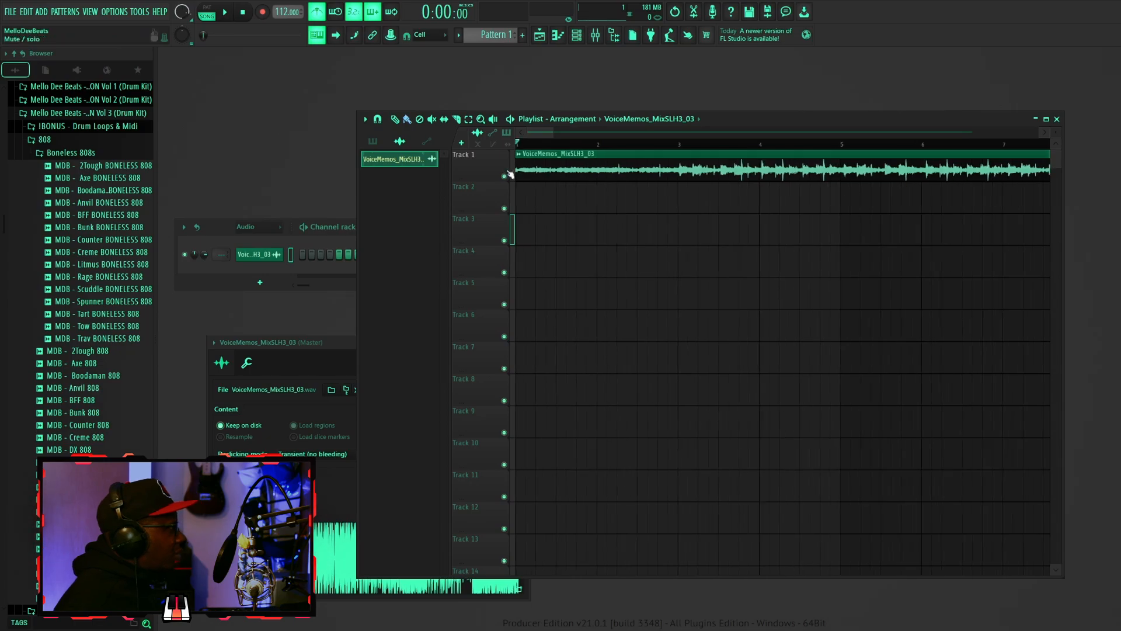
- Play back the start of the arrangement to check the clip's timing against the grid
left_click_drag(550, 133, 656, 135)
key("space")
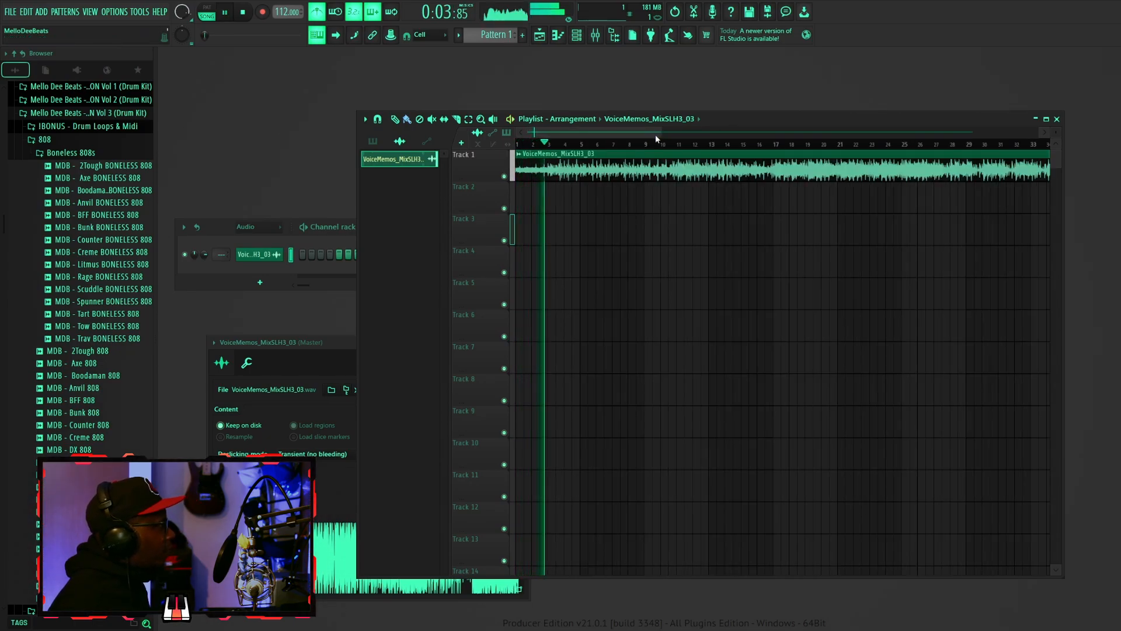
key("space")
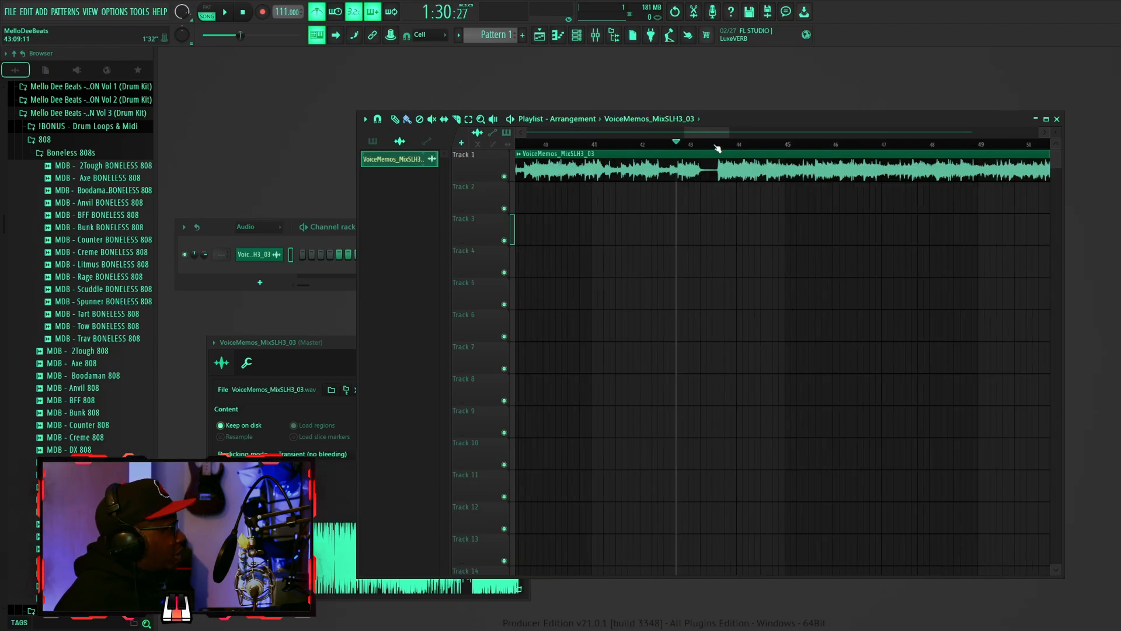
- Find the silent gap near bar 43 and cut the audio clip there with the Slice tool
left_click(713, 144)
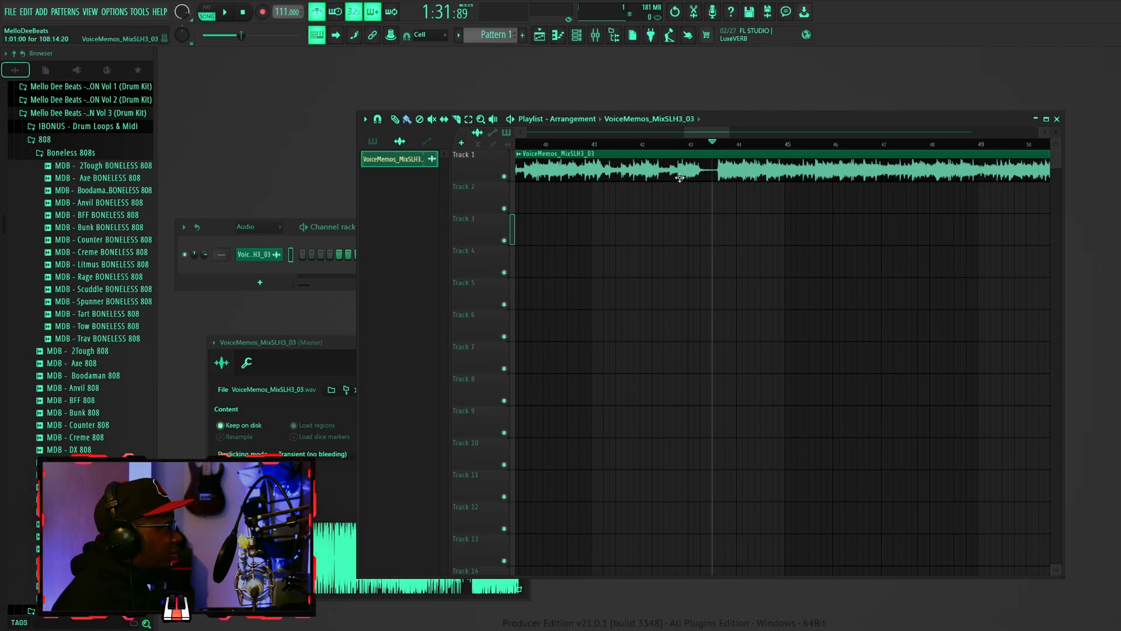
key("space")
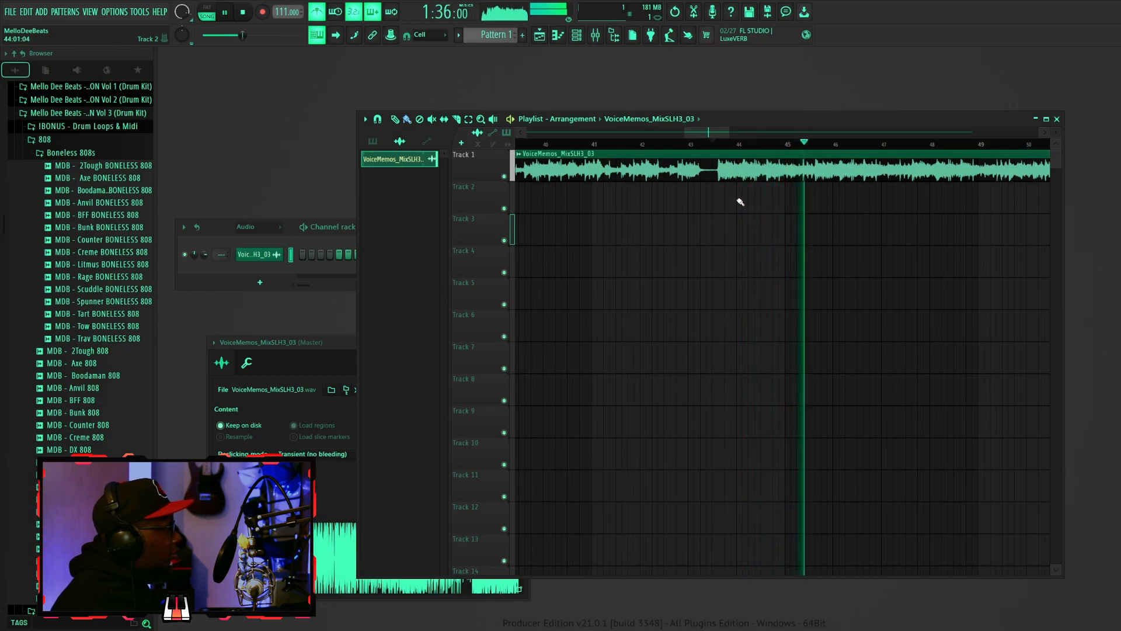
key("space")
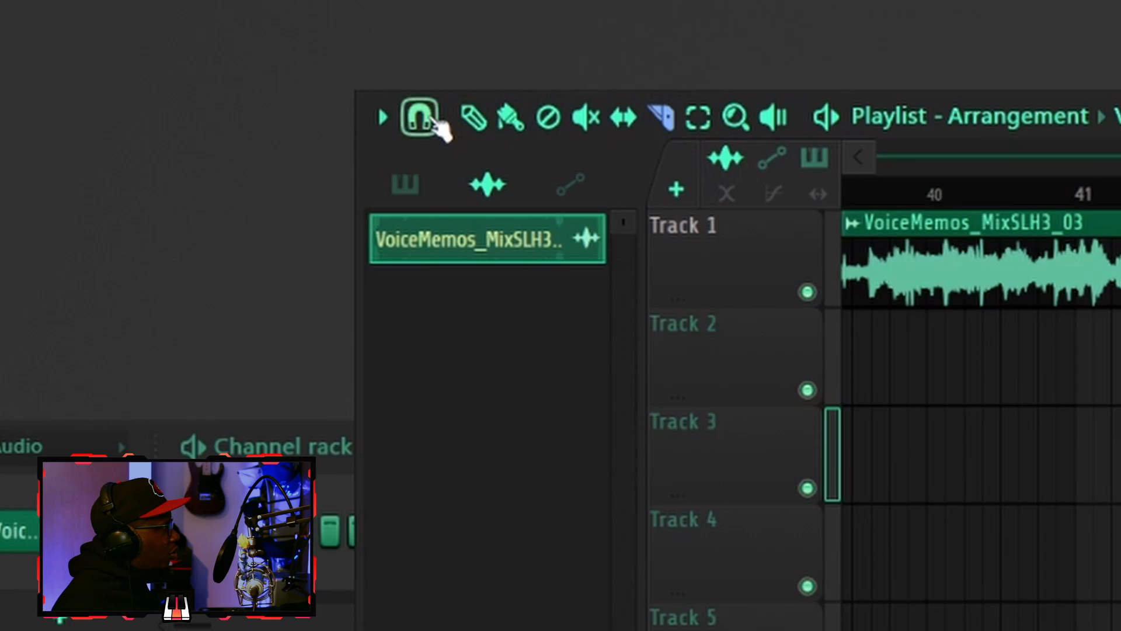
left_click(381, 121)
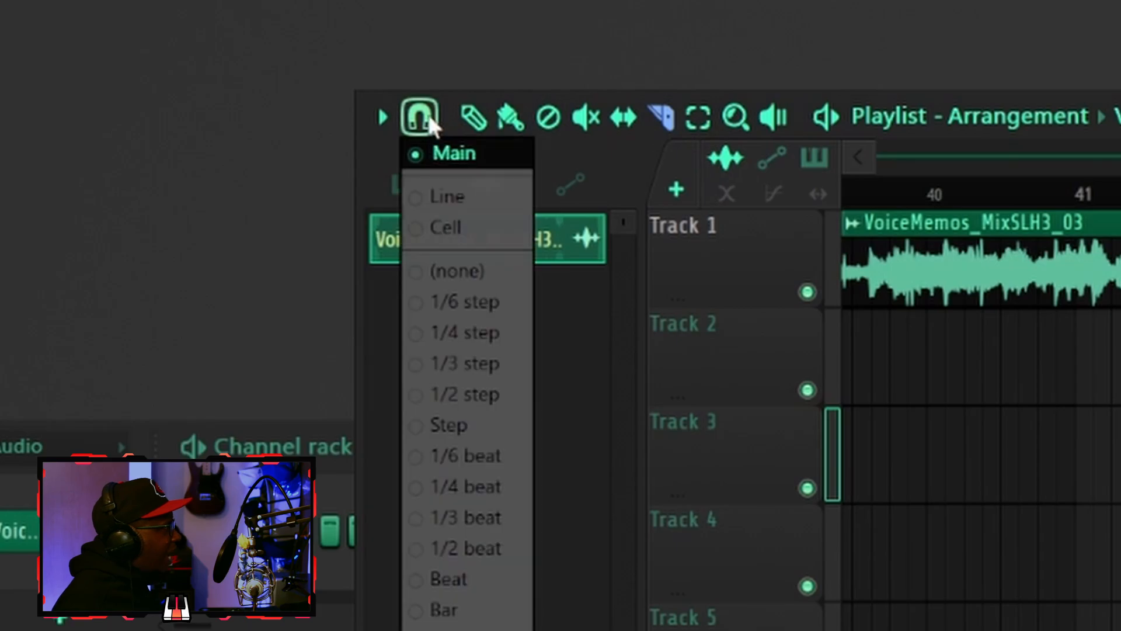
left_click(483, 46)
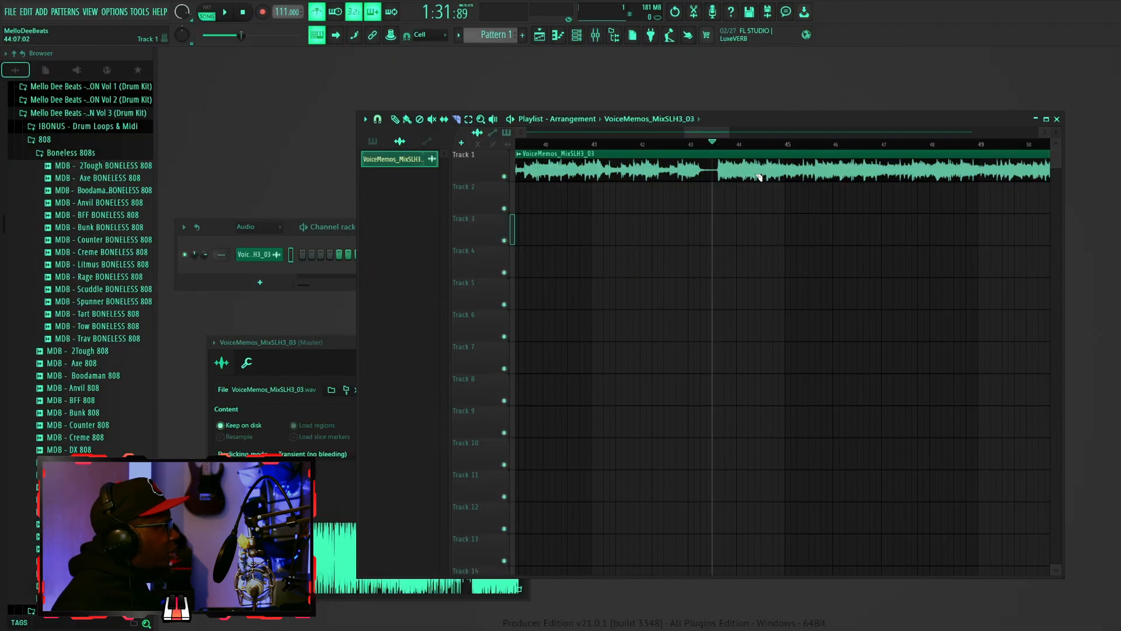
left_click_drag(716, 193, 716, 175)
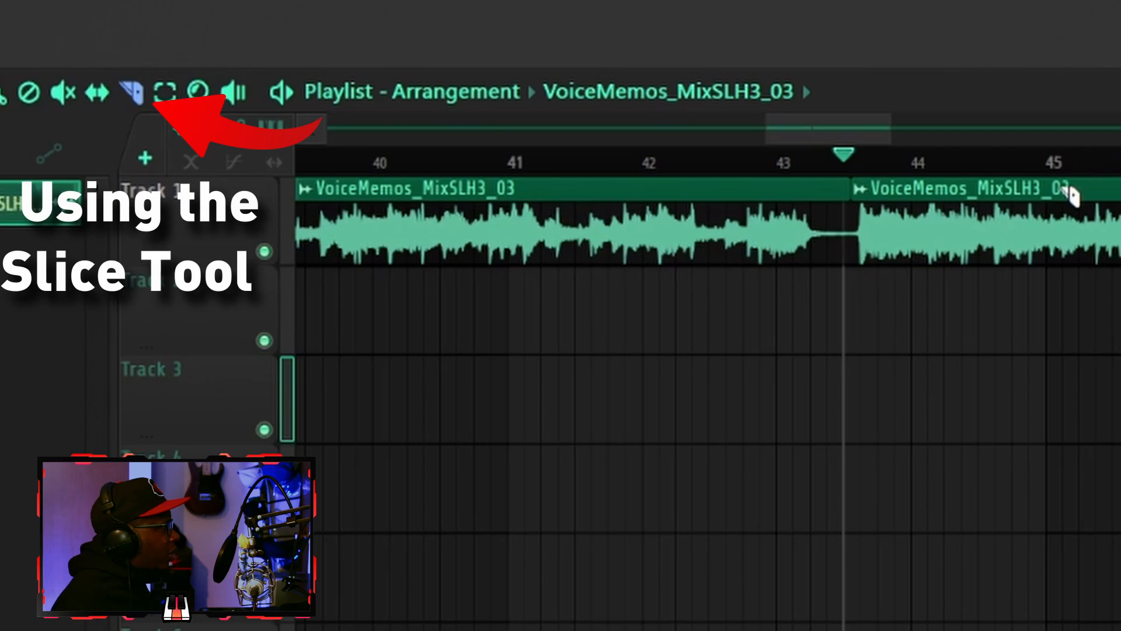
- Add a second slice to the audio clip shortly after bar 45, redoing the cut once
key("space")
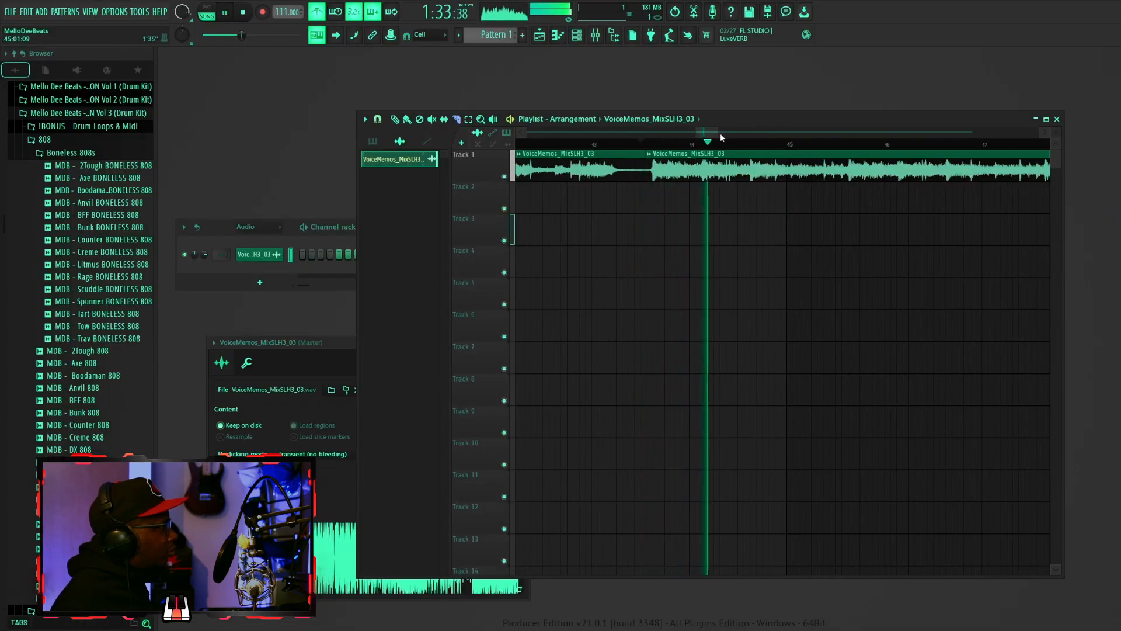
left_click_drag(774, 216, 708, 286)
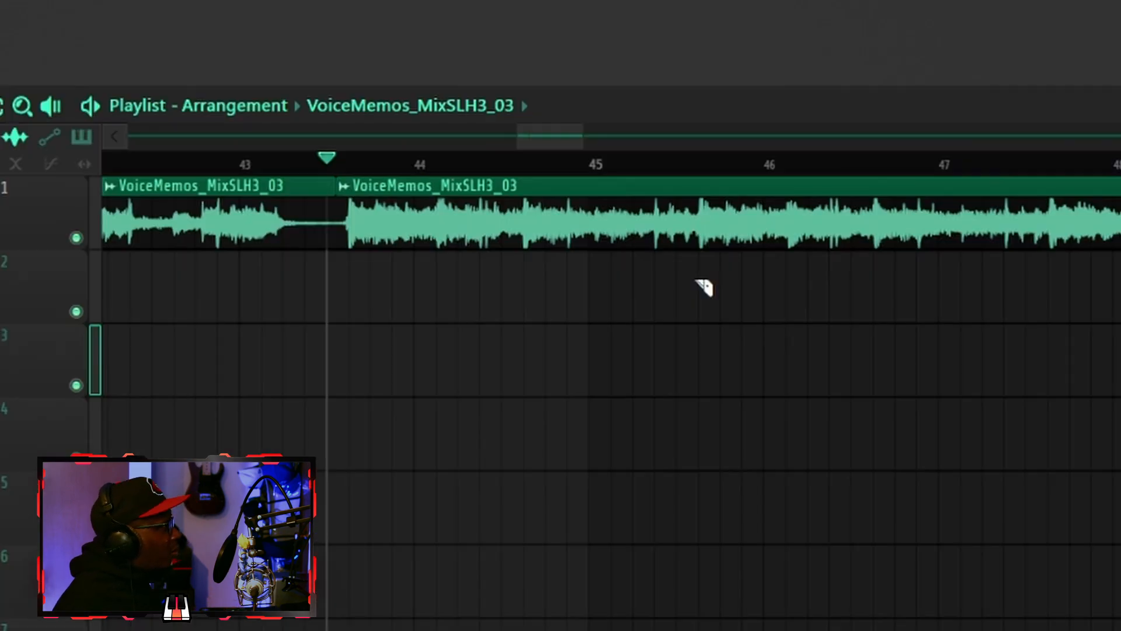
left_click_drag(776, 198, 778, 182)
left_click_drag(708, 249, 723, 328)
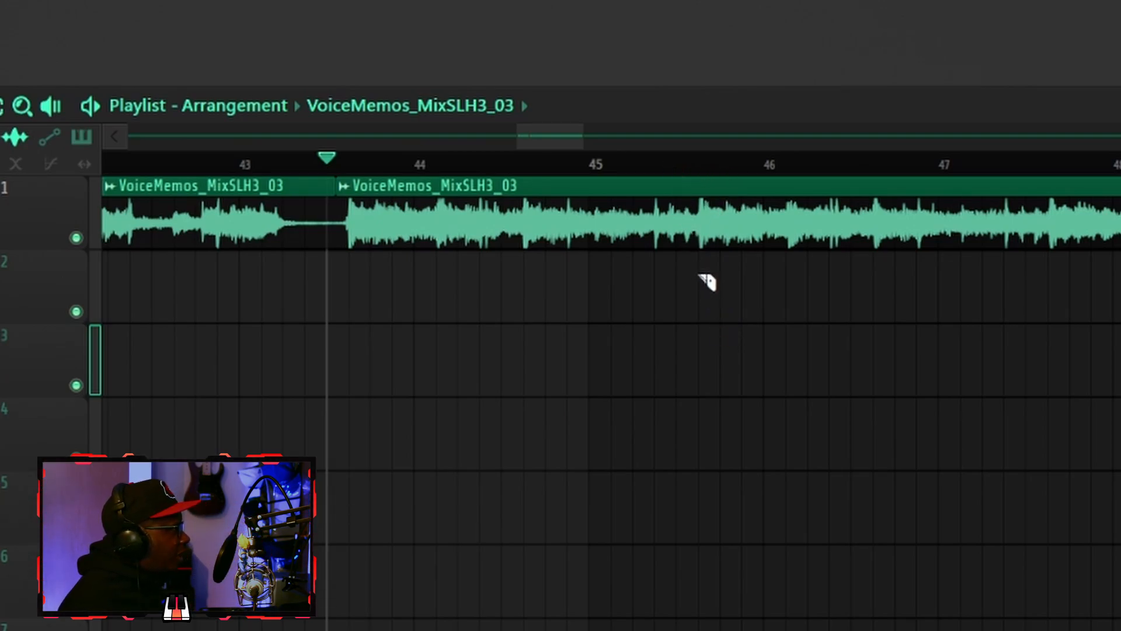
mouse_move(704, 243)
left_mouse_down()
mouse_move(684, 236)
mouse_move(692, 240)
left_mouse_up()
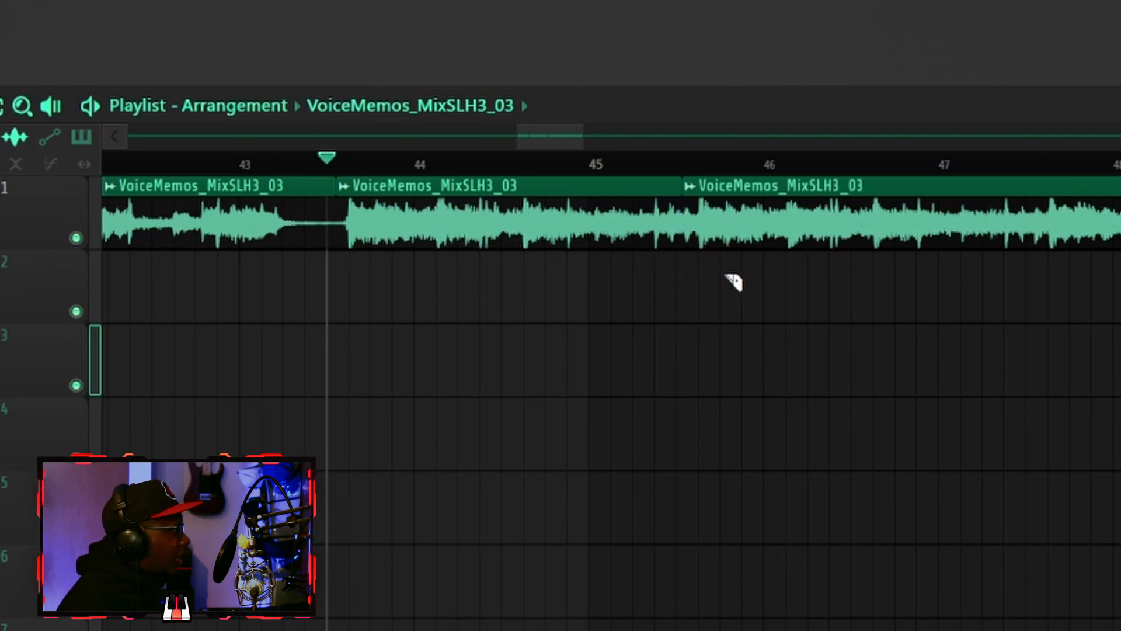
key("ctrl+z")
left_click_drag(716, 257, 713, 237)
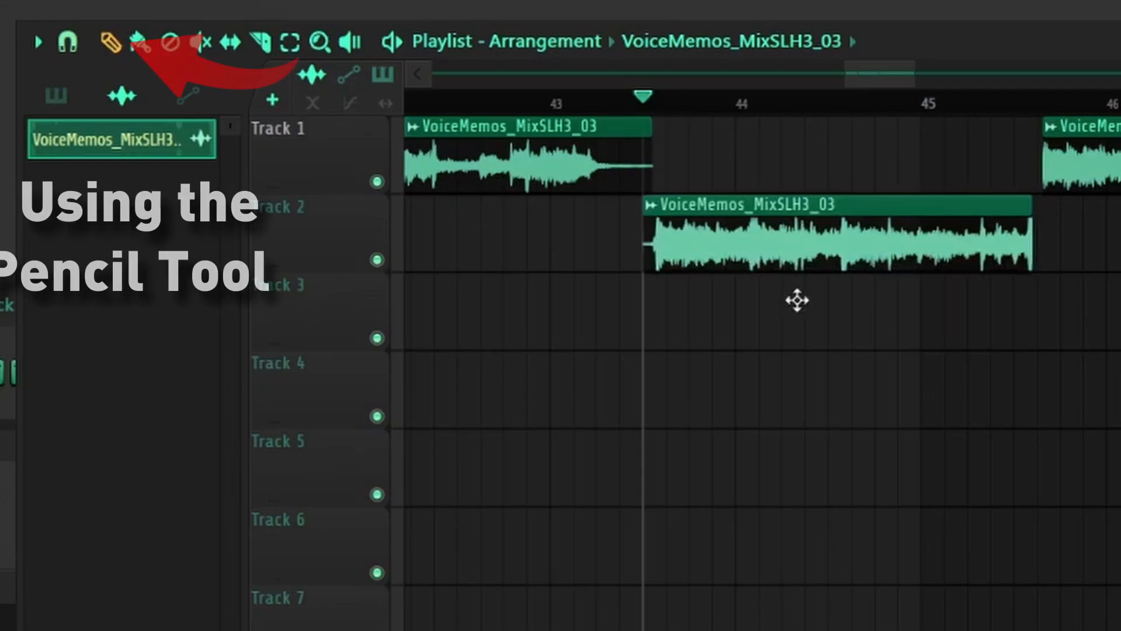
- Move the segment between the two slices off Track 1 down onto Track 3 at bar 1
mouse_move(796, 301)
left_mouse_down()
mouse_move(709, 446)
mouse_move(445, 482)
left_mouse_up()
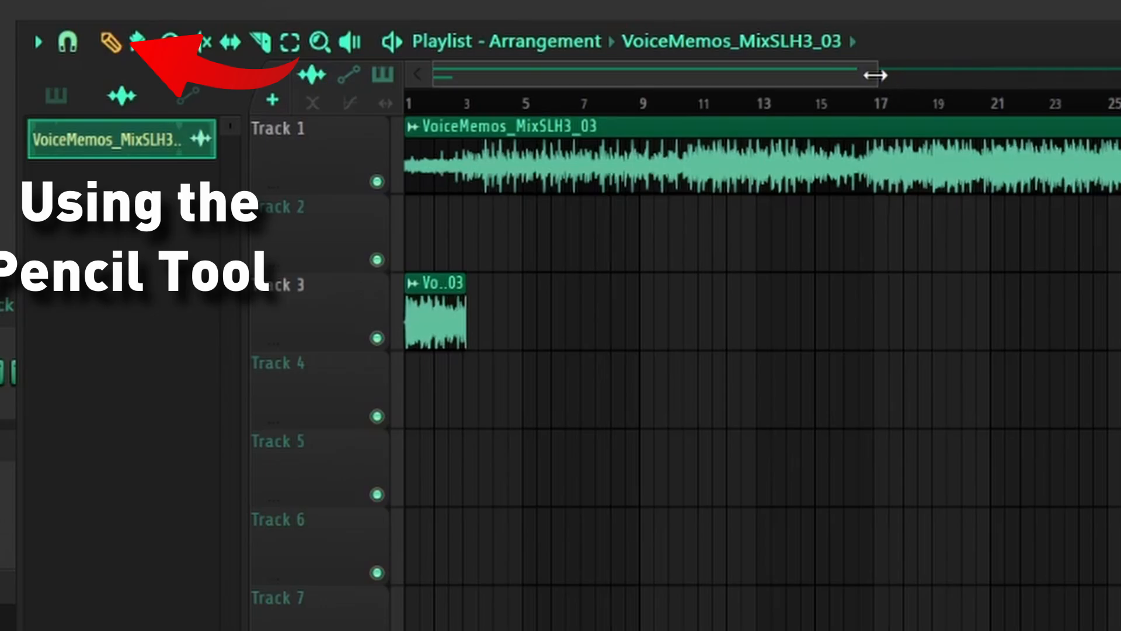
left_click_drag(876, 76, 1120, 76)
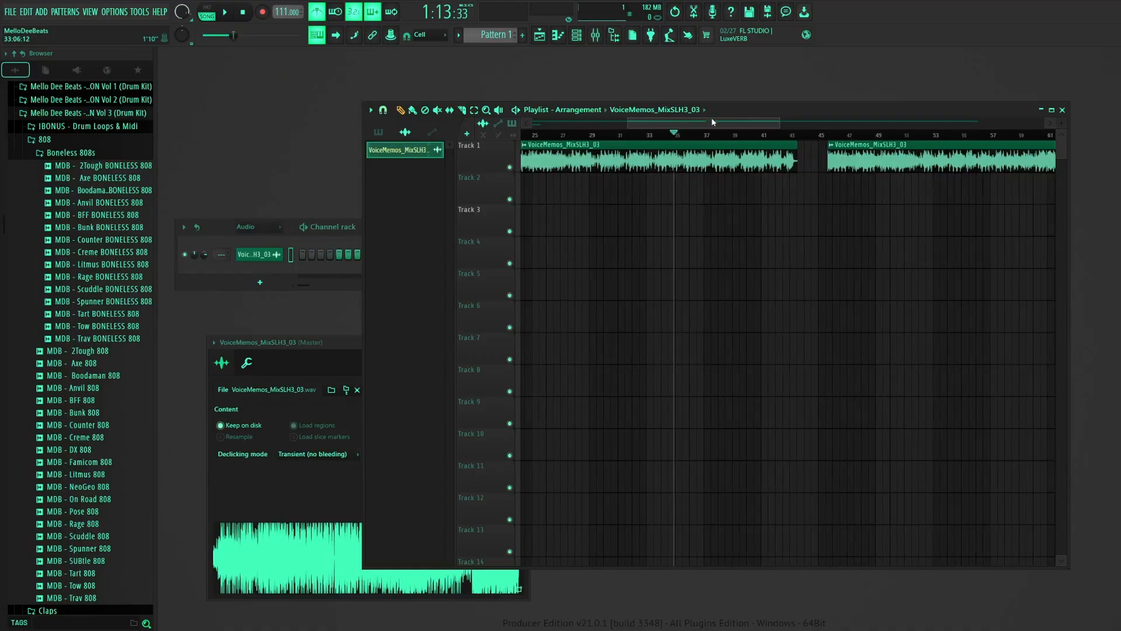
left_click_drag(711, 122, 706, 123)
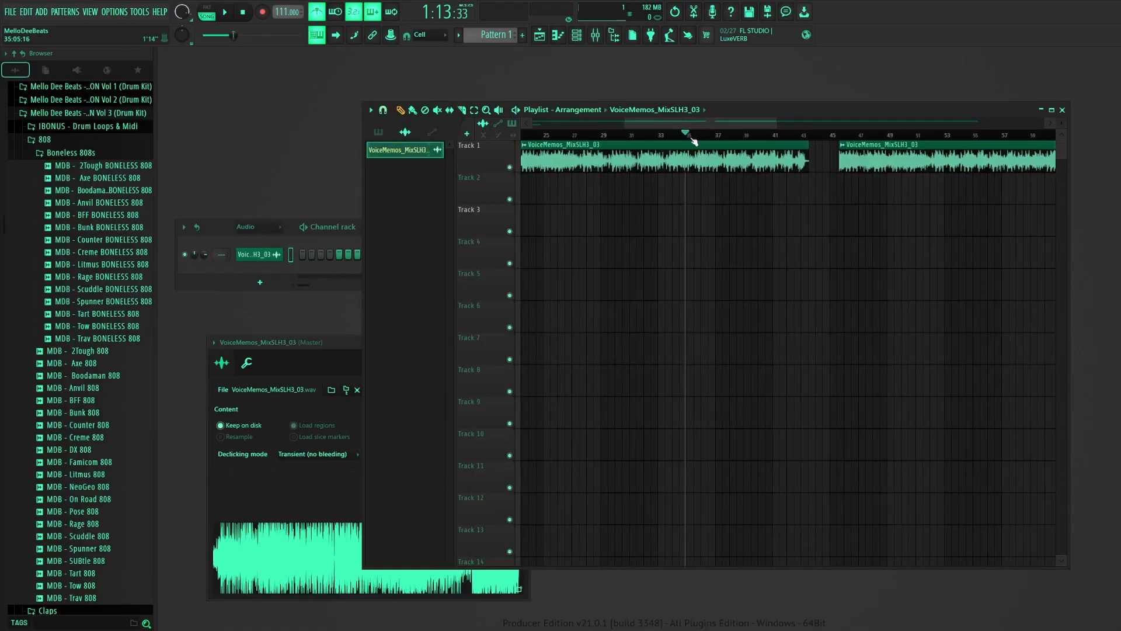
- Play the arrangement from about bar 31 to hear the passage across the removed section
left_click(624, 136)
key("space")
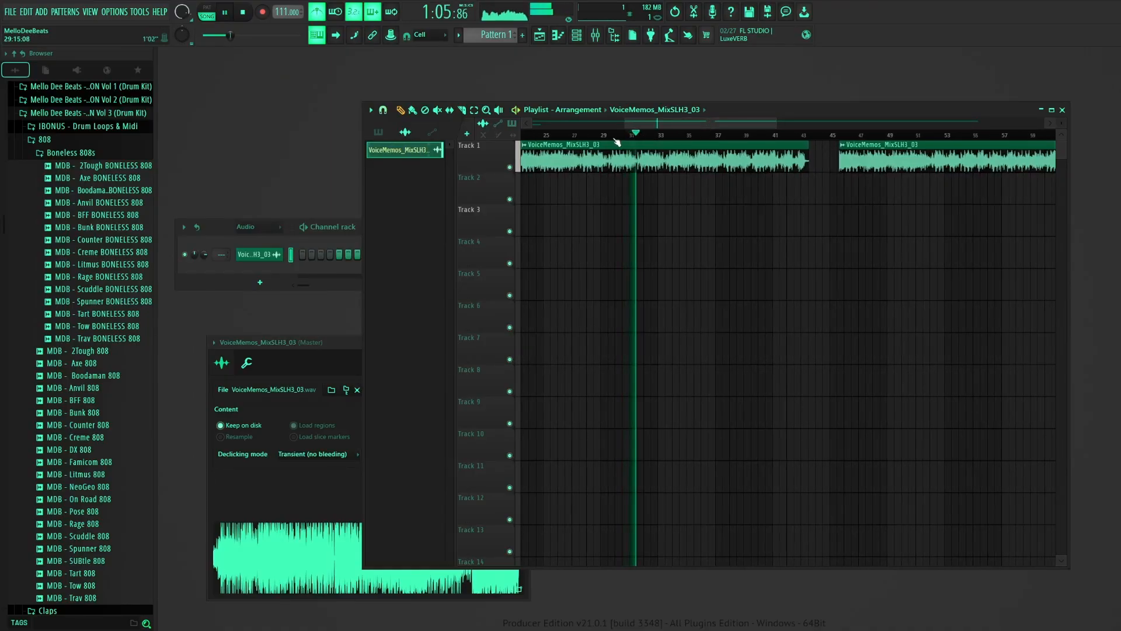
key("space")
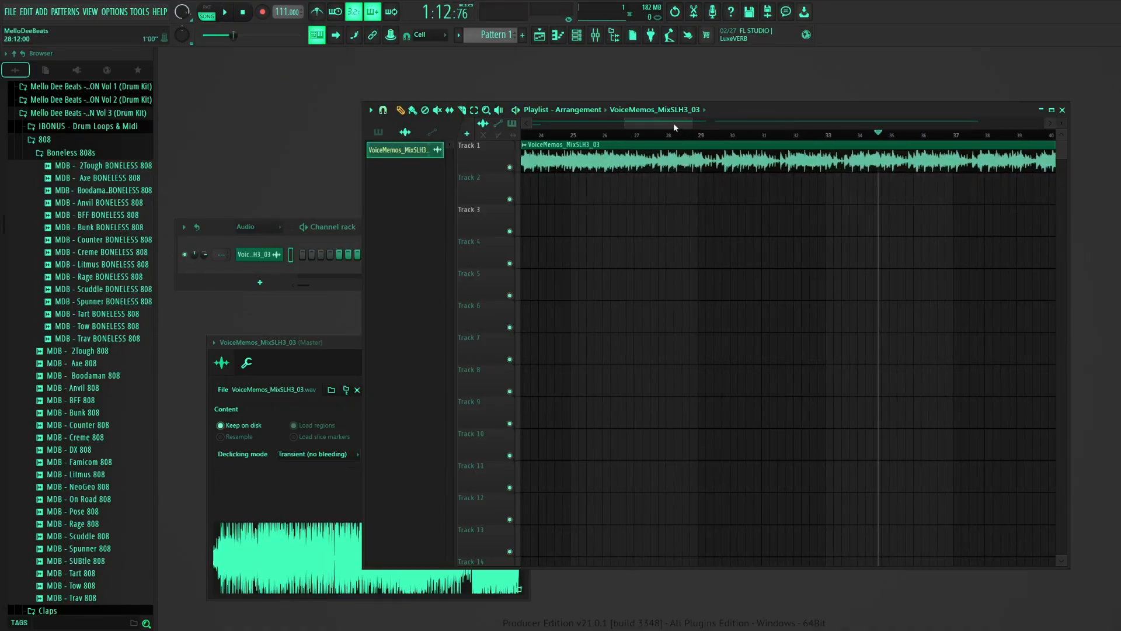
- Slice the audio clip at the start of bar 35 and play back the surrounding passage
left_click_drag(675, 122, 707, 127)
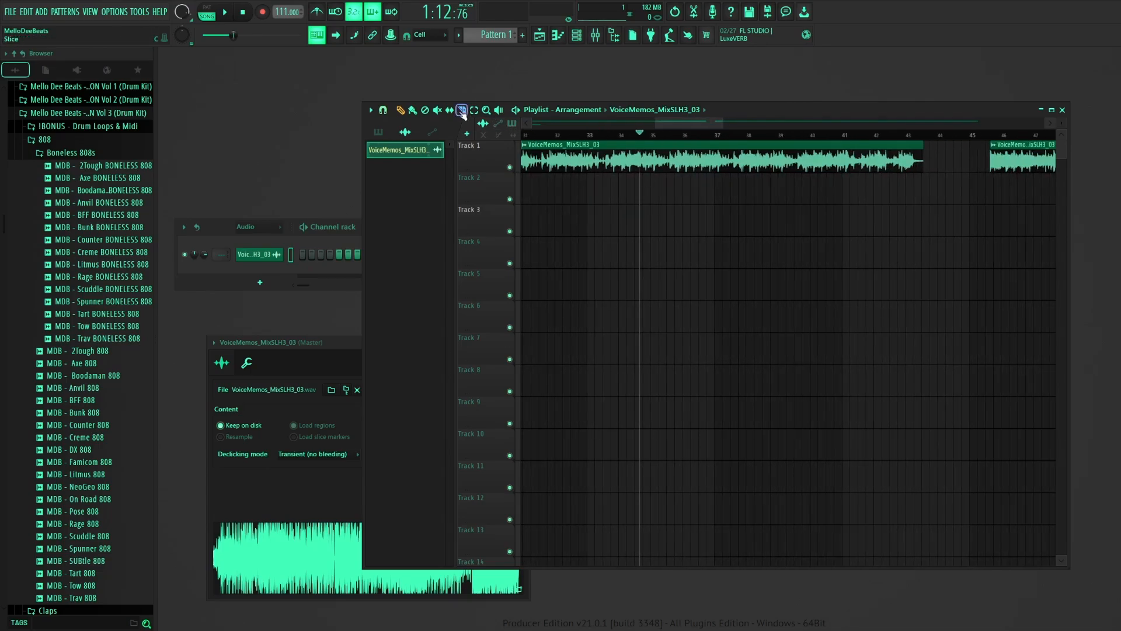
key("space")
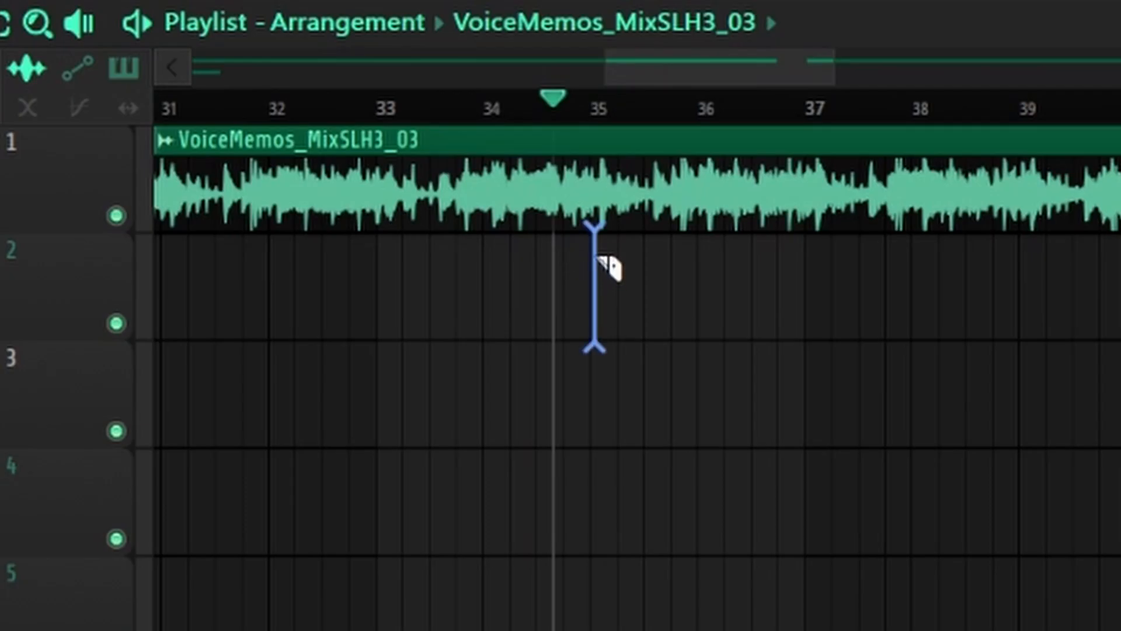
left_click_drag(599, 257, 600, 221)
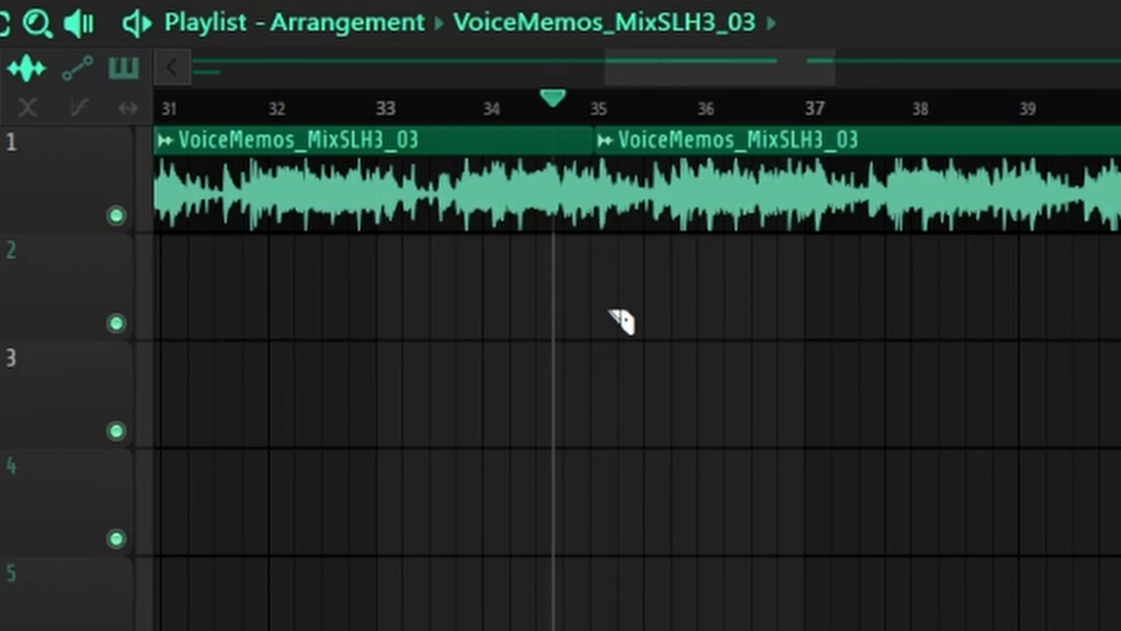
key("space")
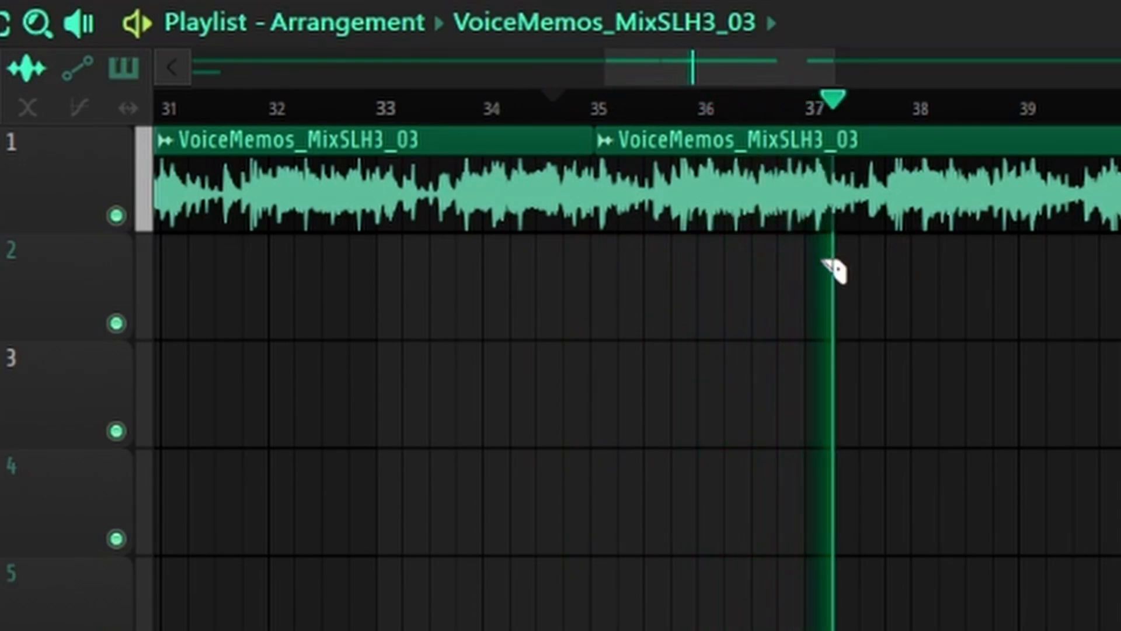
key("space")
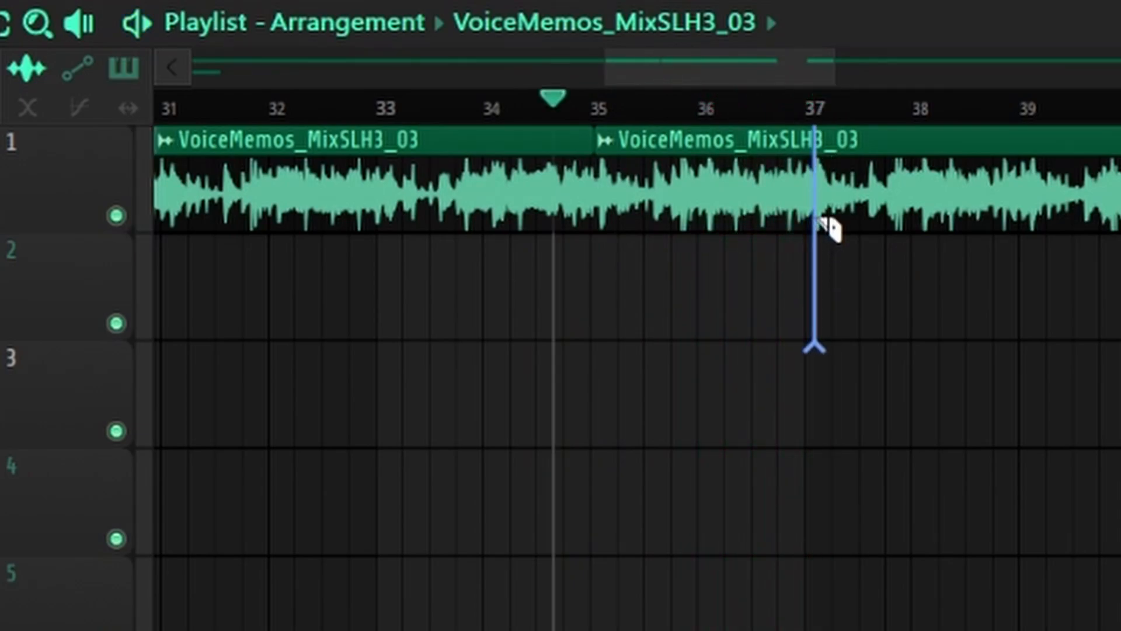
- Slice the audio clip at bar 37 and delete the Track 1 segments on either side of the bar 35–37 section
left_click(827, 227)
key("p")
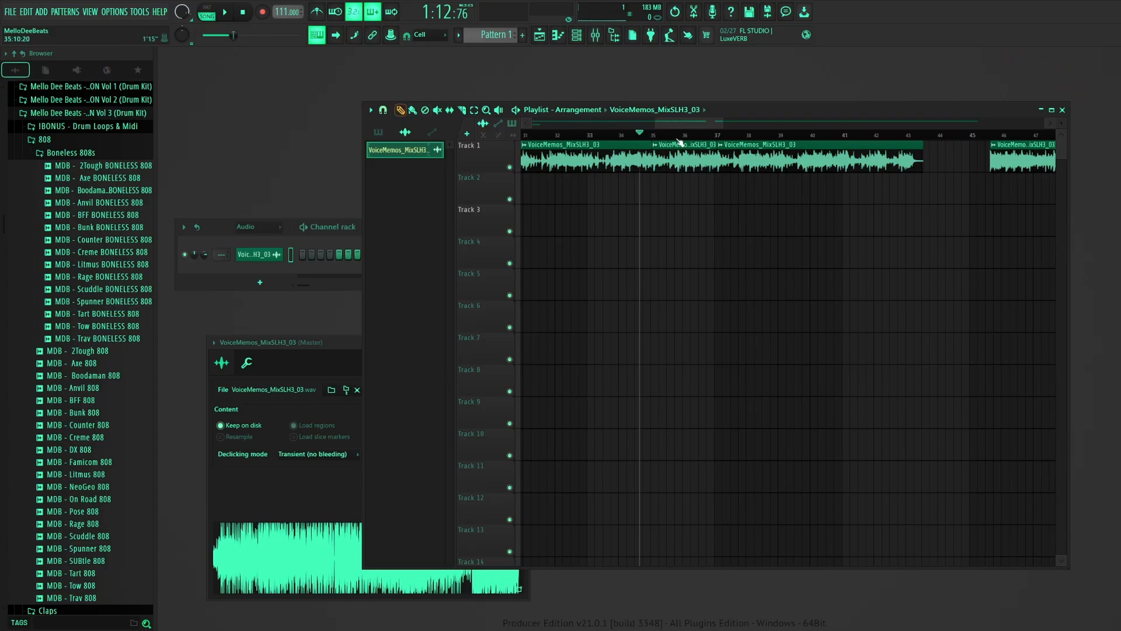
right_click(569, 216)
right_click(941, 218)
left_click_drag(726, 125, 526, 125)
- Move the bar 35–37 segment down to Track 4 near bar 1 and mute Track 4
left_click_drag(698, 165, 542, 262)
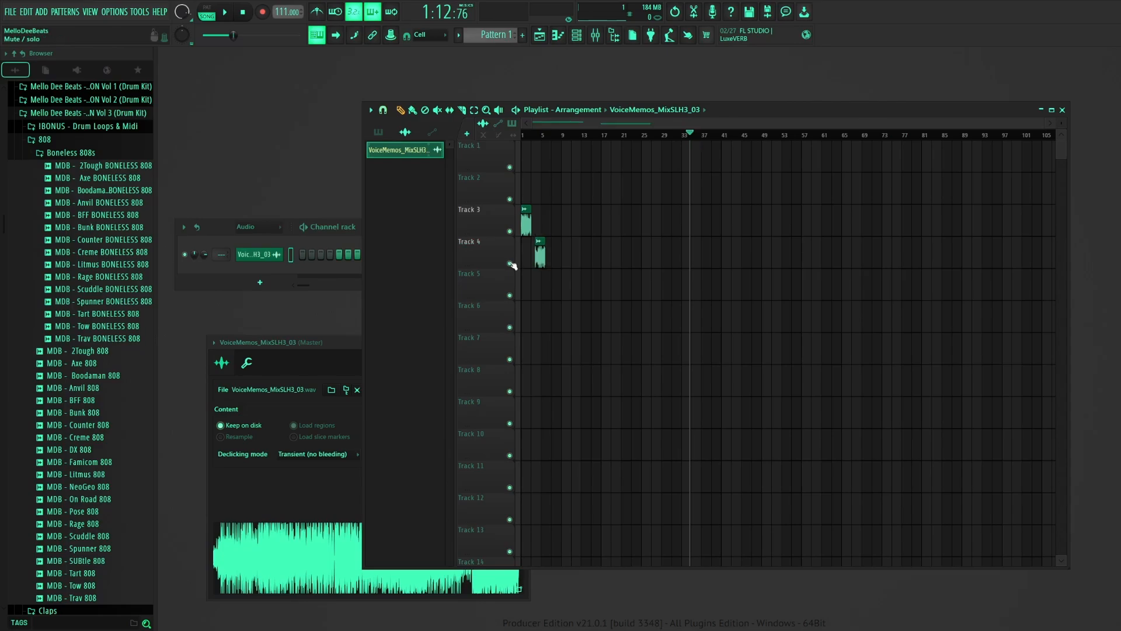
left_click(513, 263)
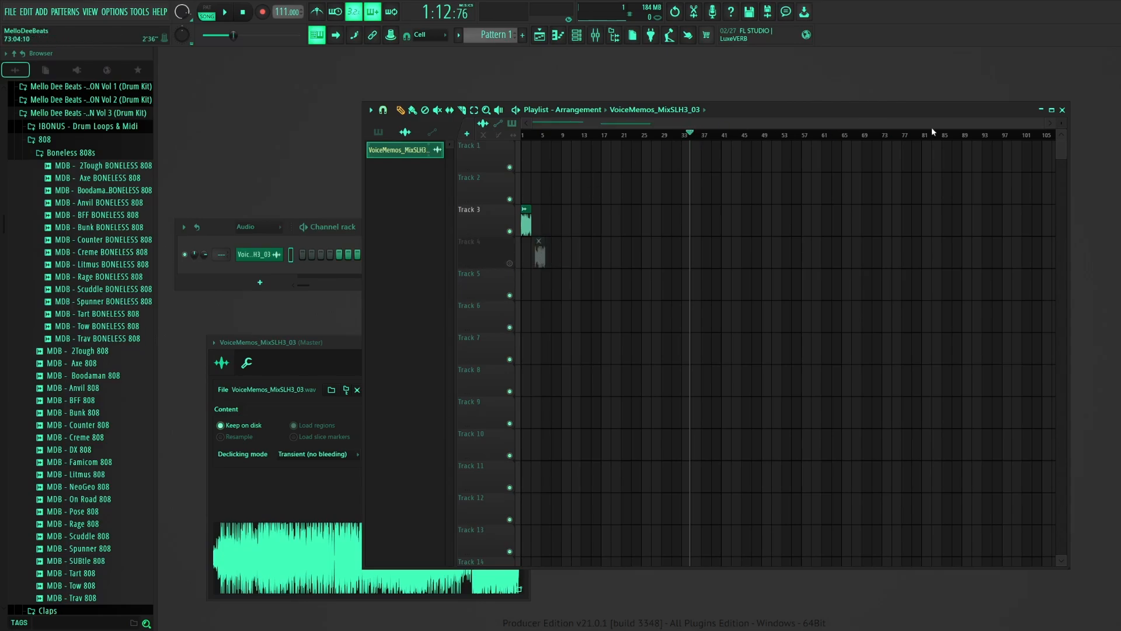
- Play the arrangement from the start of bar 1
left_click_drag(1044, 124, 599, 124)
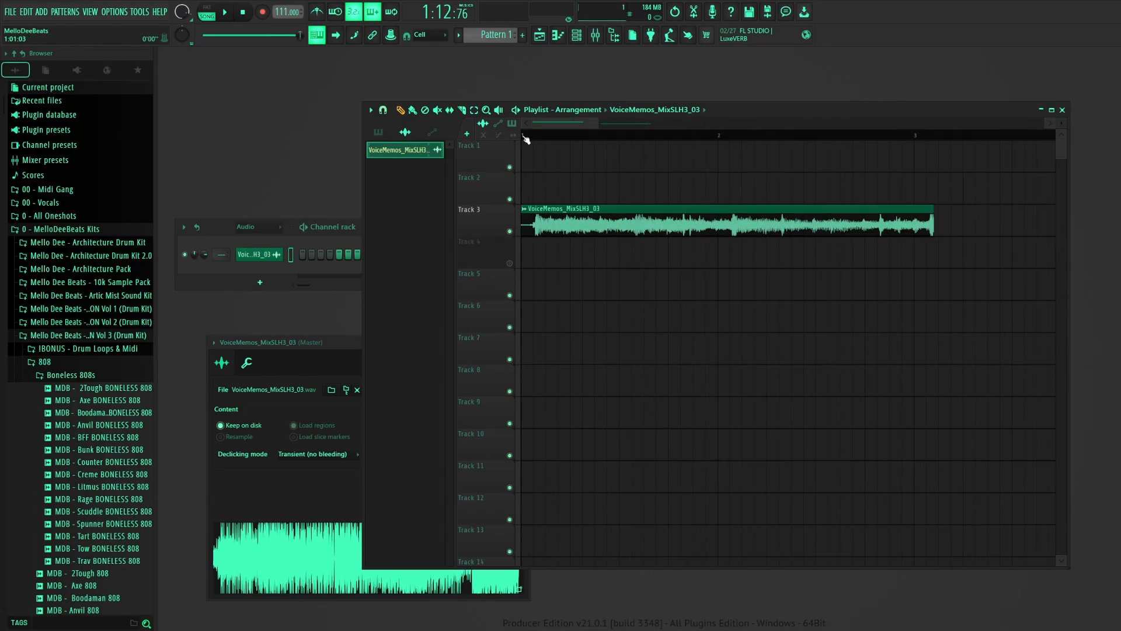
left_click(522, 135)
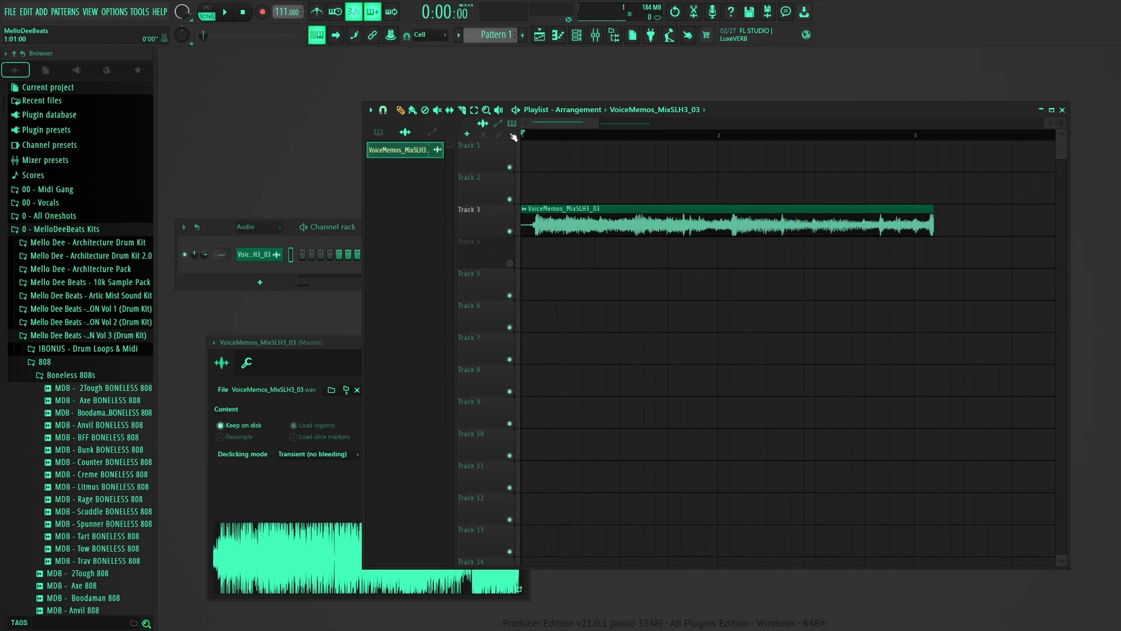
key("space")
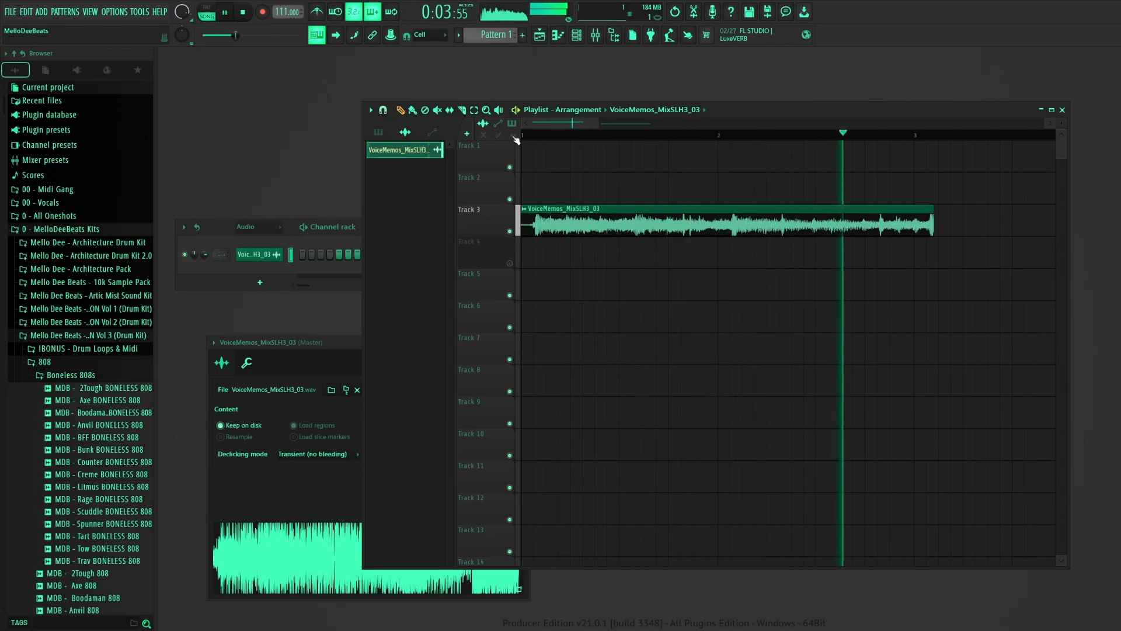
- Cut the silent lead-in off Track 3's clip so its audio starts at bar 1, and stop playback
left_click_drag(539, 230, 535, 229)
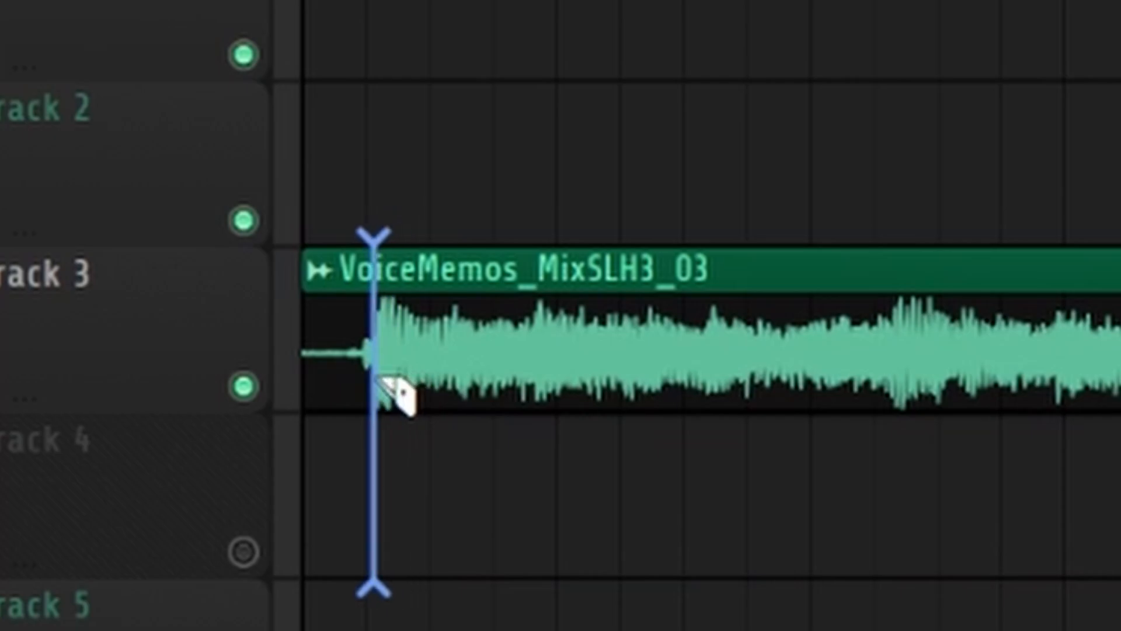
left_click_drag(379, 379, 380, 380)
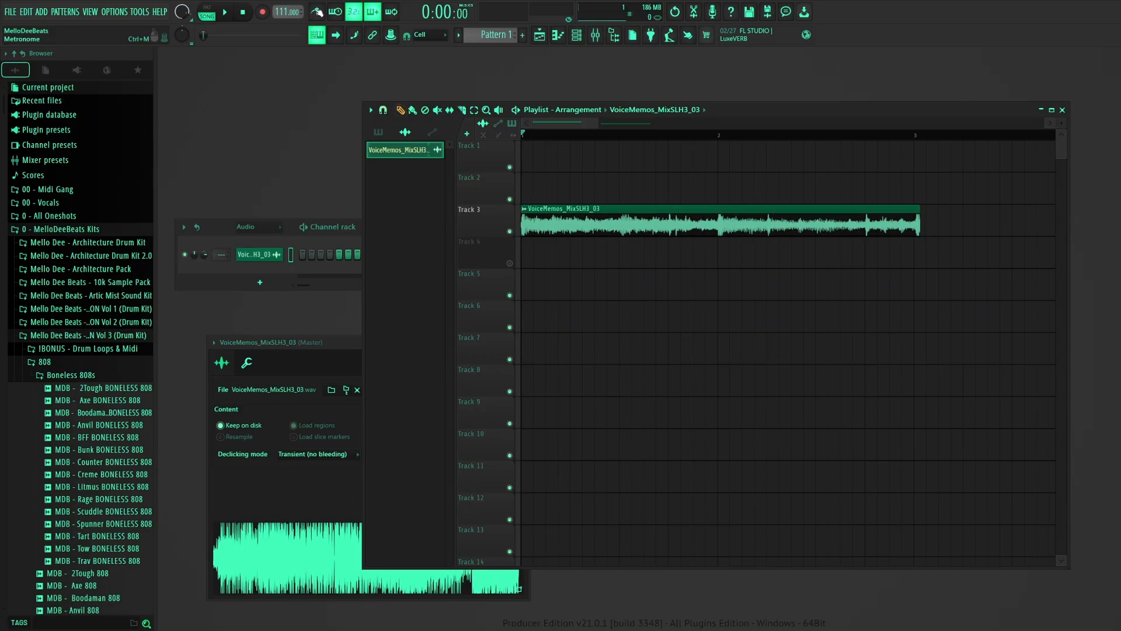
key("space")
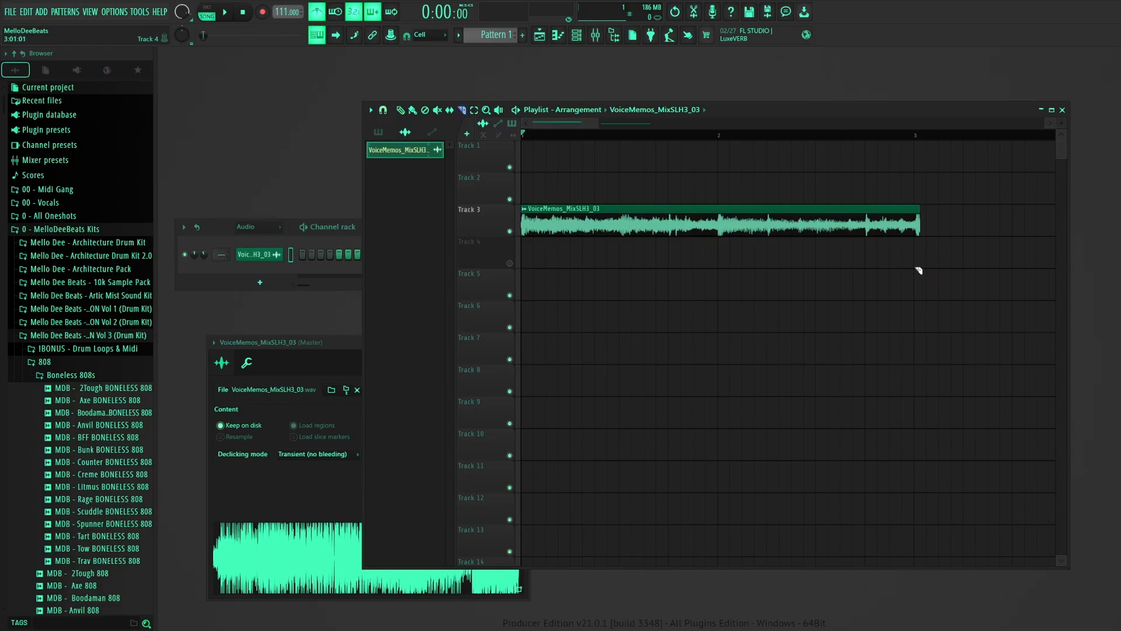
- Mute Track 3 and move Track 4's clip to the start of bar 1
left_click(383, 110)
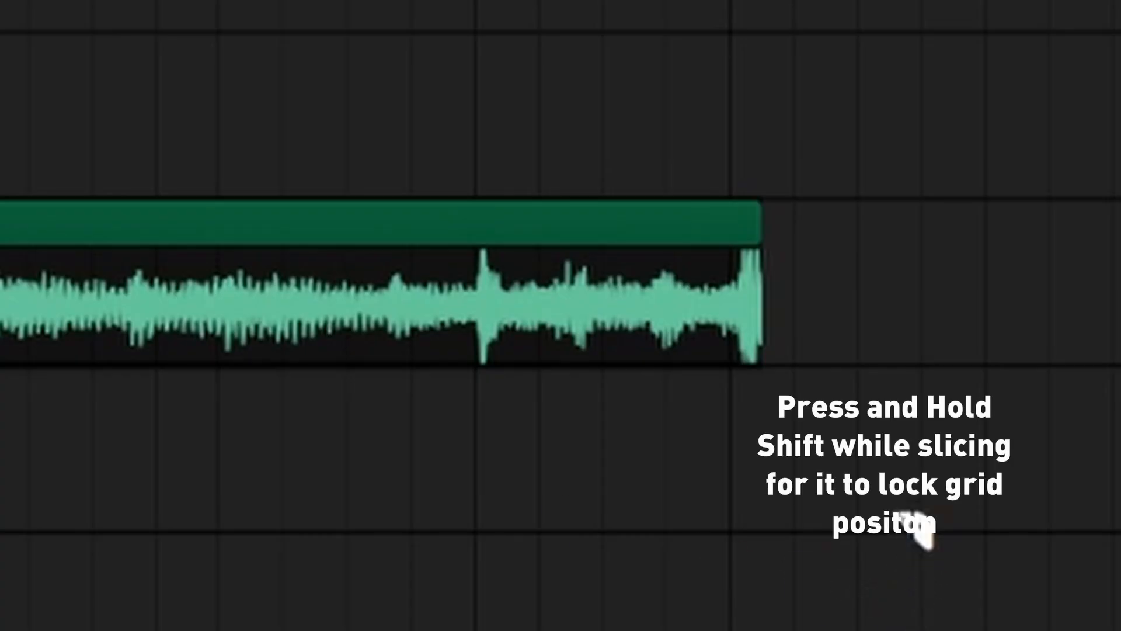
mouse_move(835, 540)
left_mouse_down()
mouse_move(817, 512)
mouse_move(781, 361)
mouse_move(765, 233)
left_mouse_up()
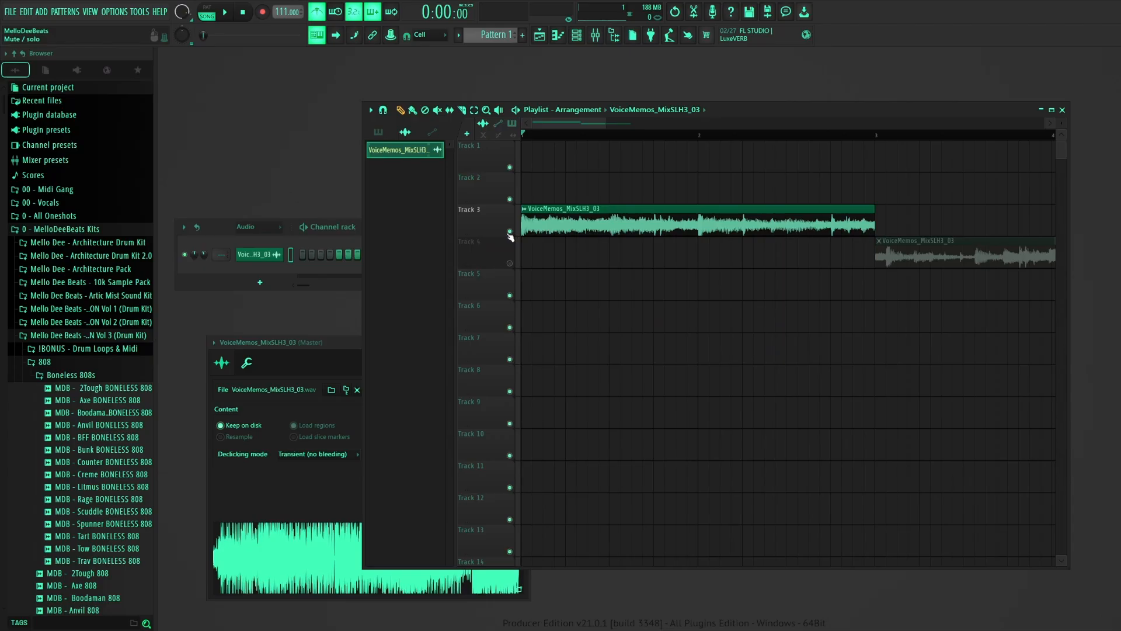
left_click(510, 232)
left_click_drag(894, 258, 511, 258)
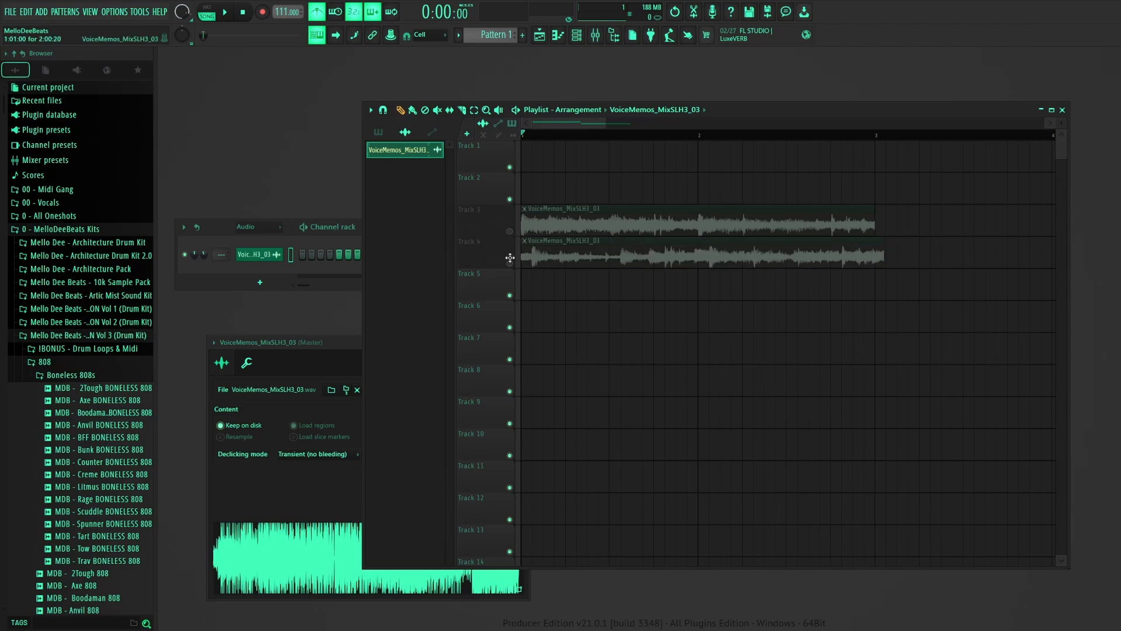
- Unmute Track 4 and play its clip back
left_click(510, 264)
key("space")
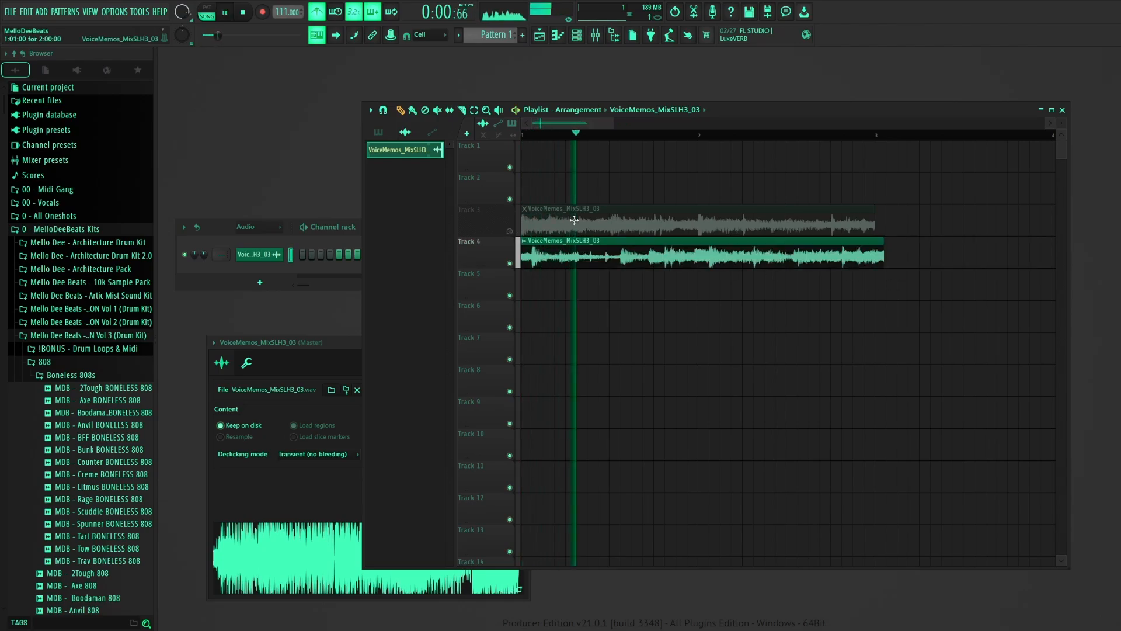
key("space")
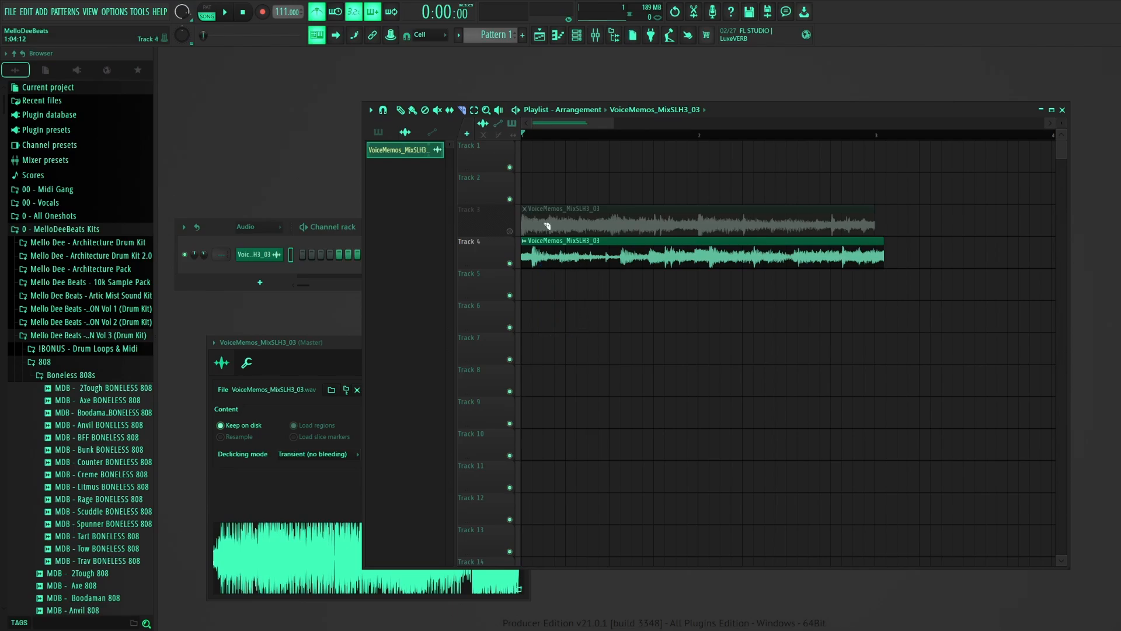
- Set the playlist snap to none and play the arrangement
left_click(430, 34)
left_click(432, 72)
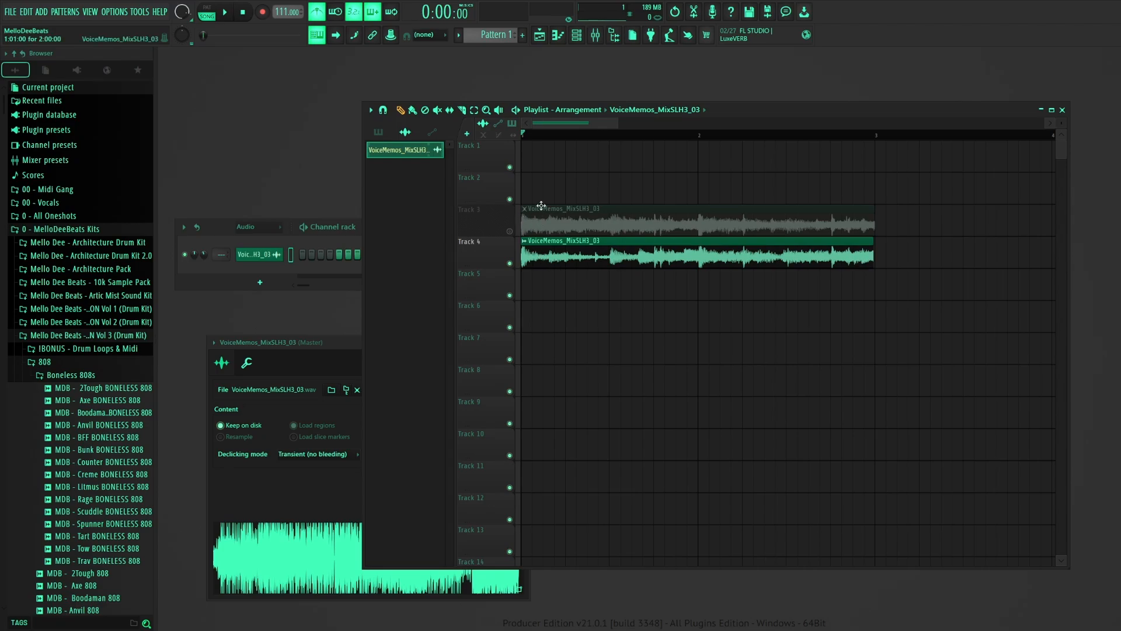
key("space")
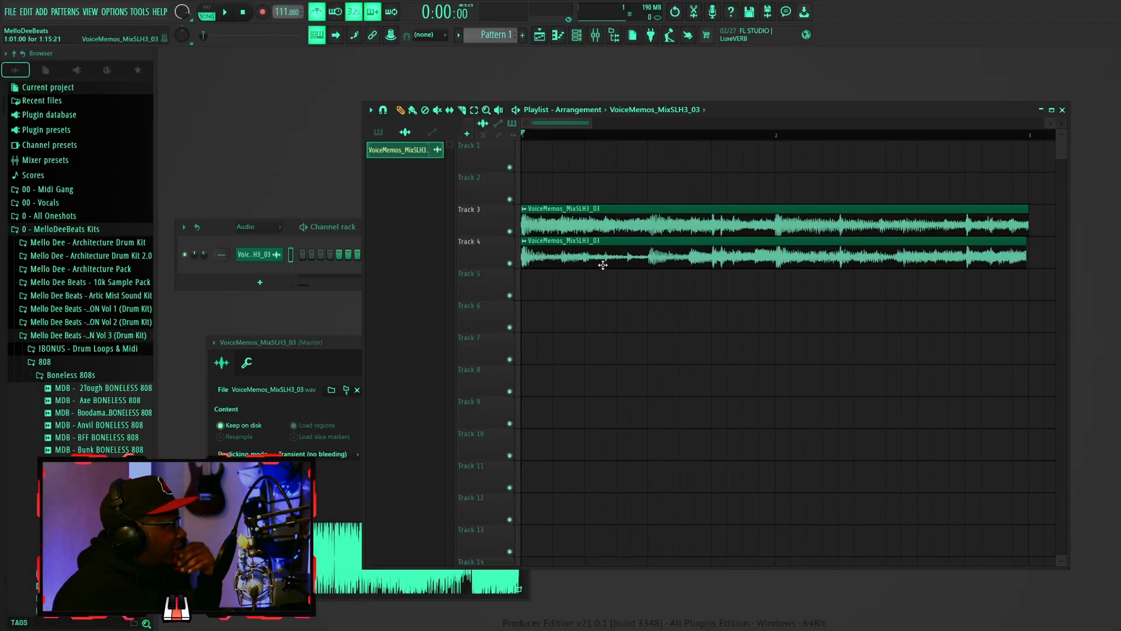
- Make Track 3's clip unique and open its new channel's settings
left_click(524, 209)
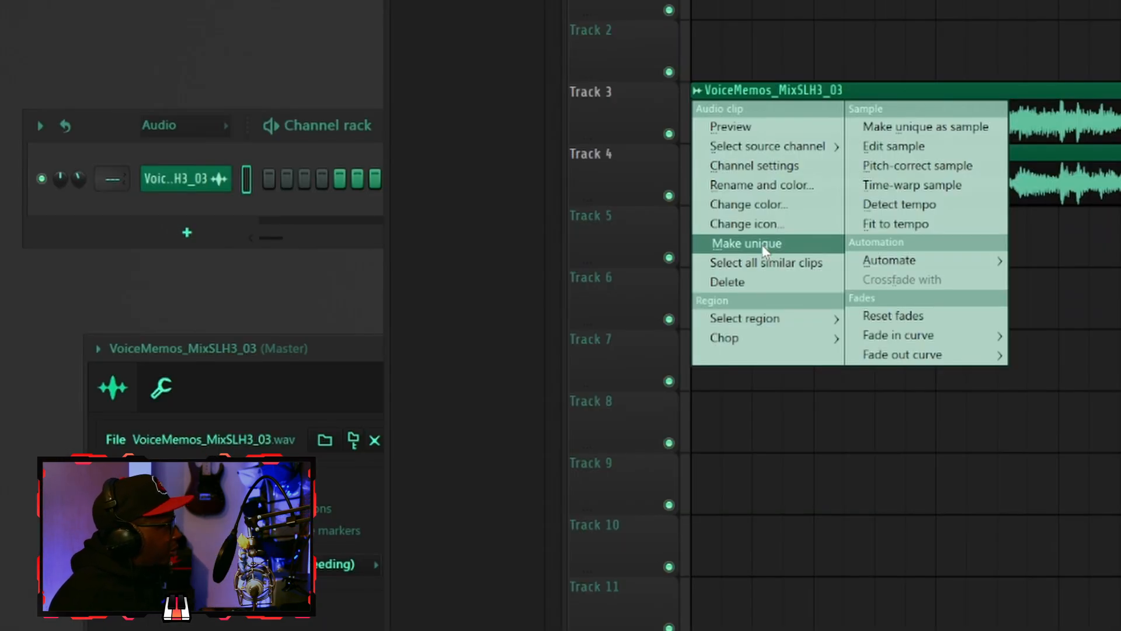
left_click(764, 244)
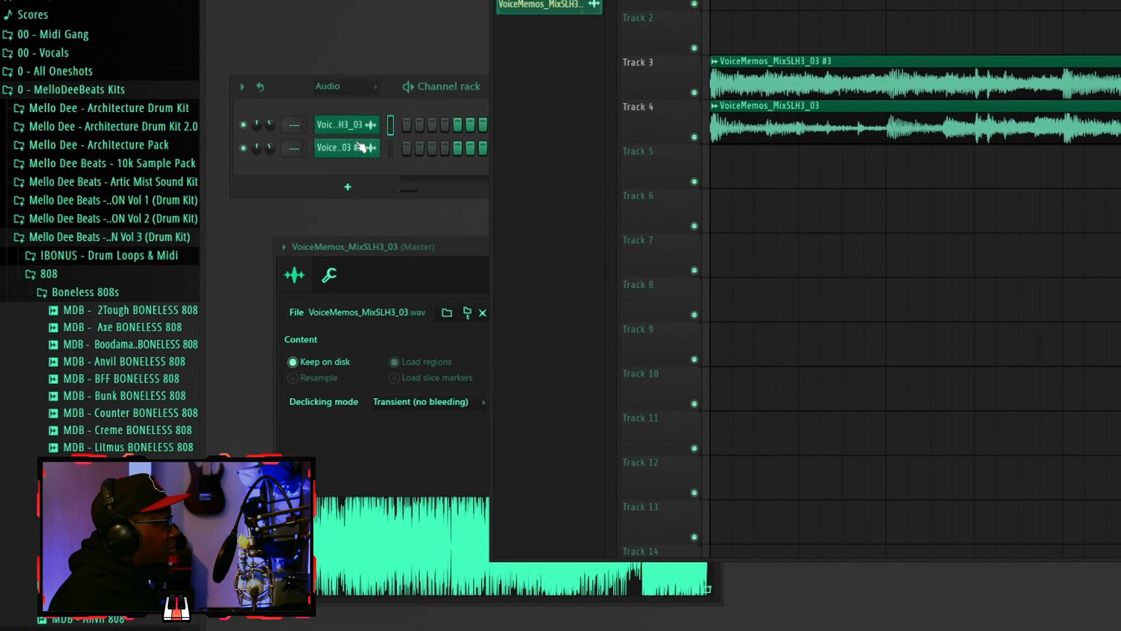
left_click(207, 209)
left_click(168, 177)
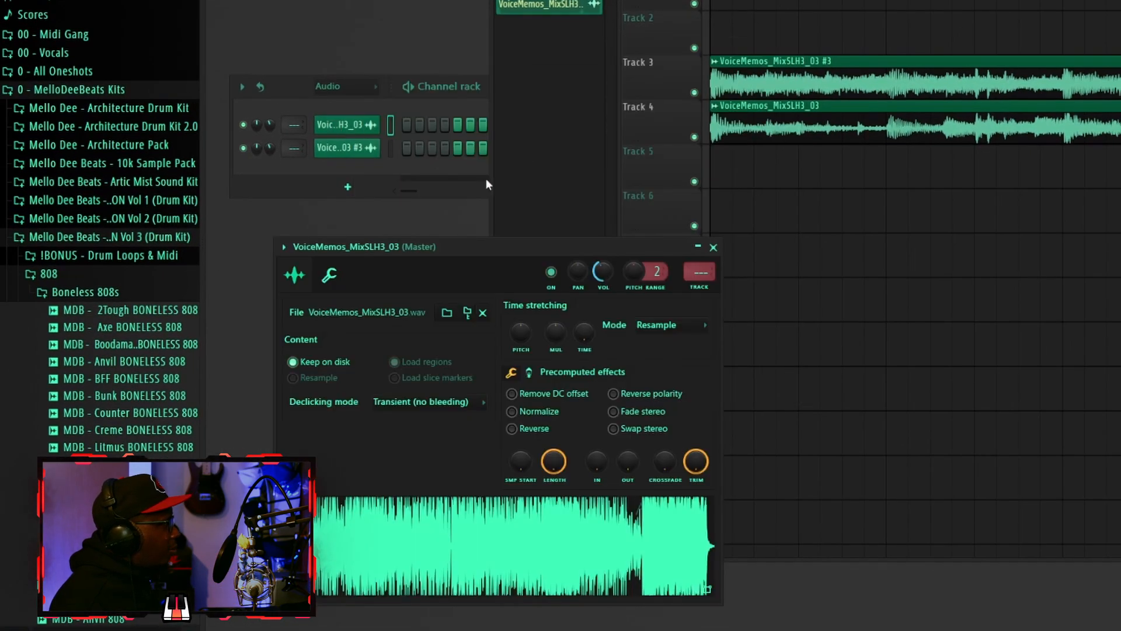
left_click(713, 247)
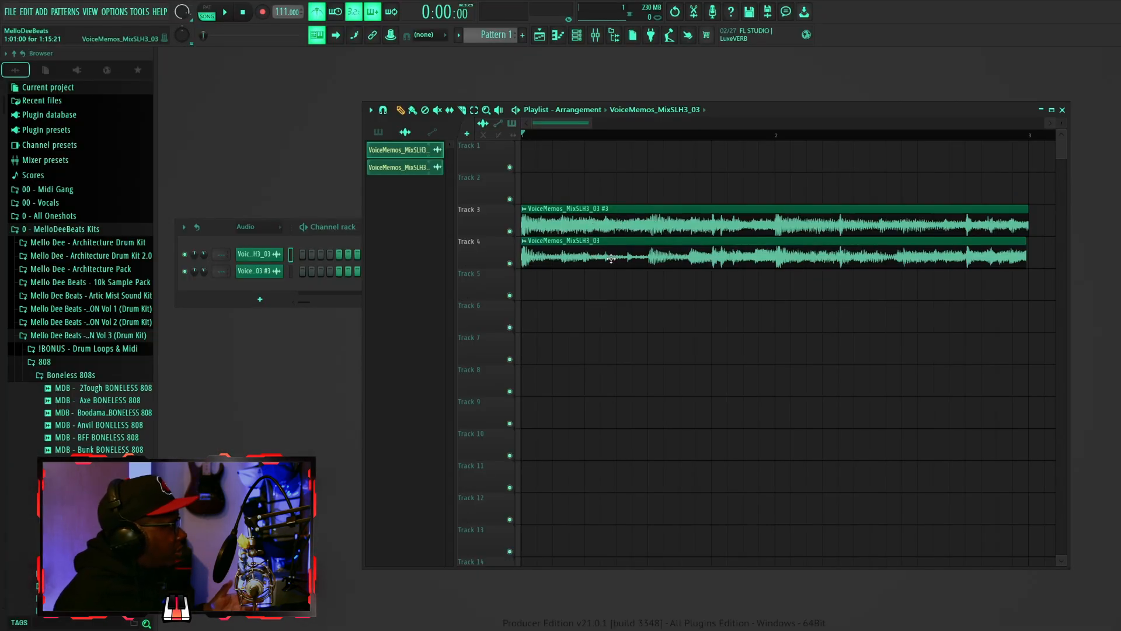
- Make Track 4's clip unique as a sample, saving it as VoiceMemos_MixSLH3_03 - Part_1
left_click(526, 248)
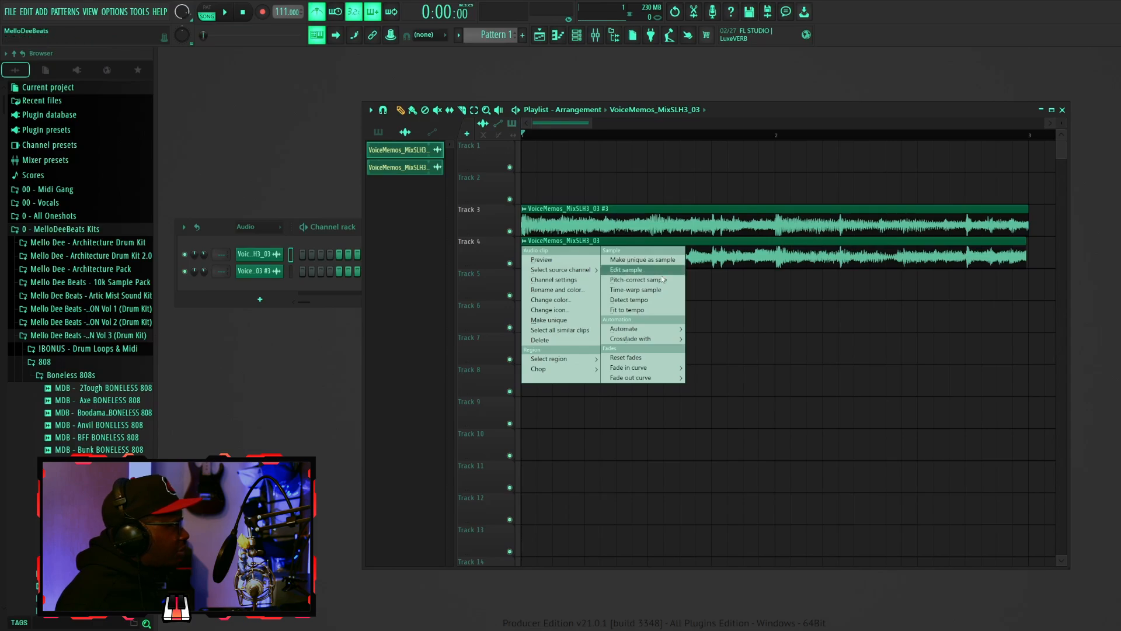
left_click(671, 261)
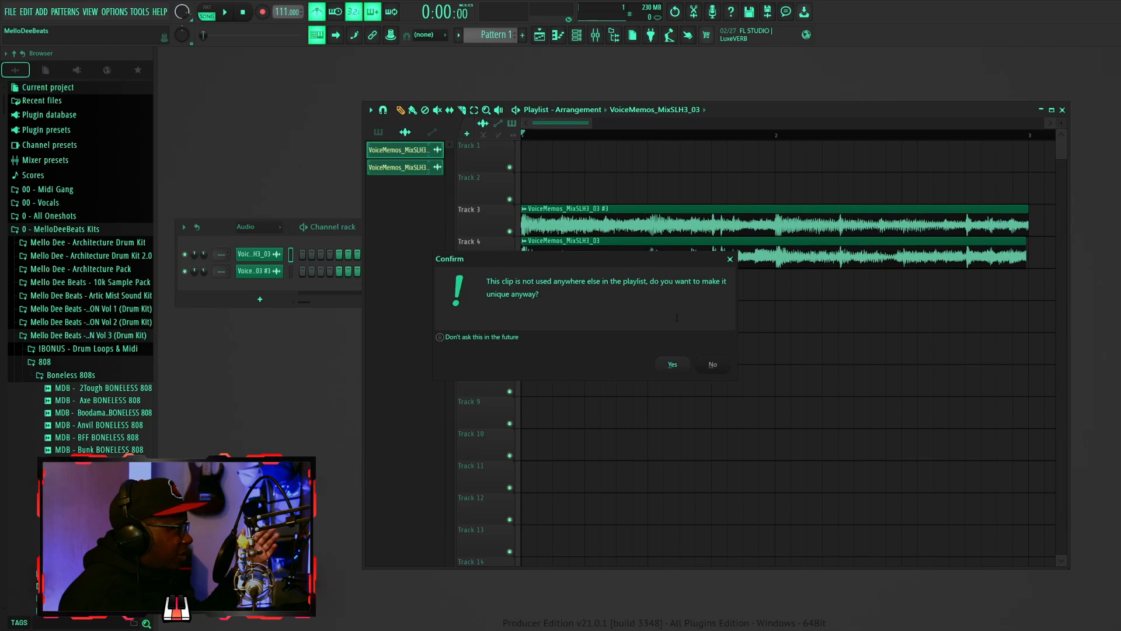
left_click(673, 365)
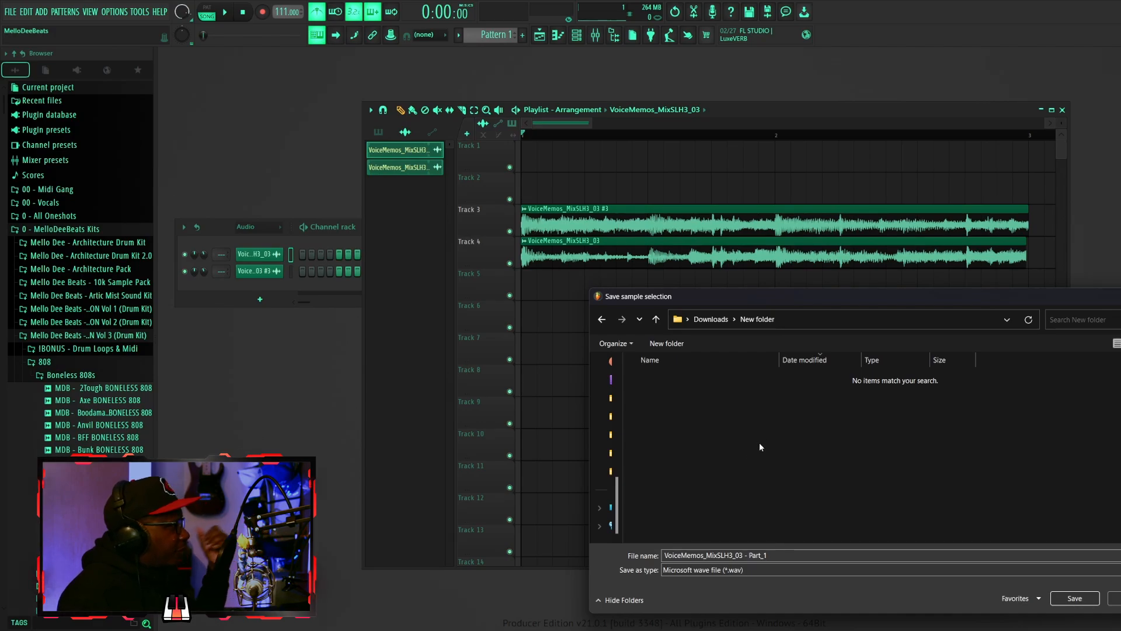
key("Return")
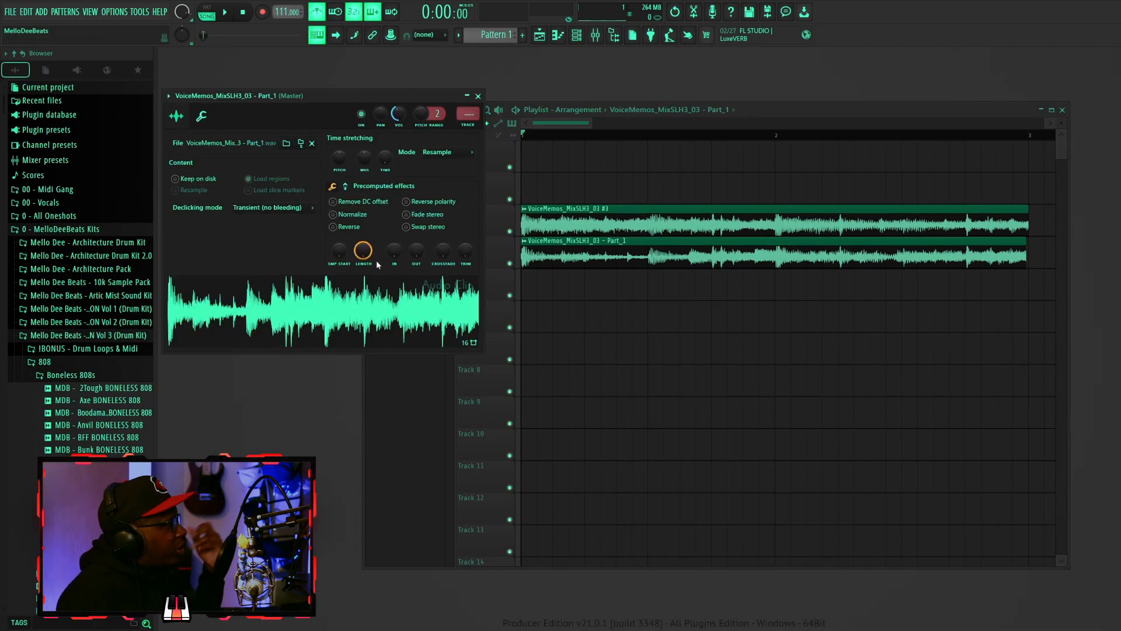
- Place the Part_1 sample as a new clip on Track 5 starting at bar 1
left_click(421, 310)
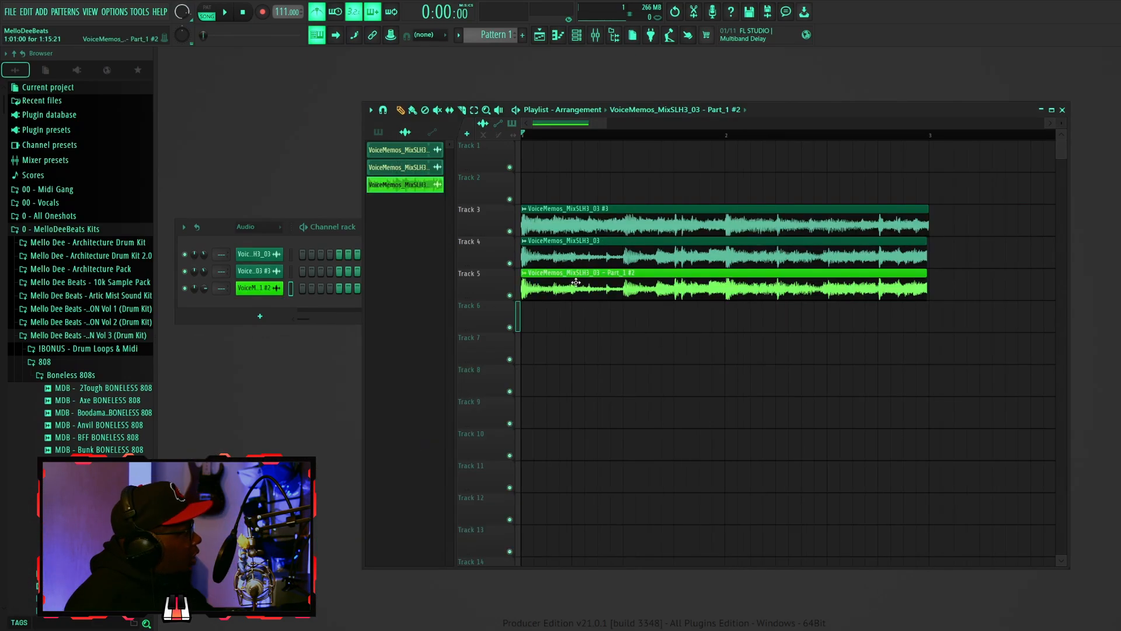
left_click(568, 281)
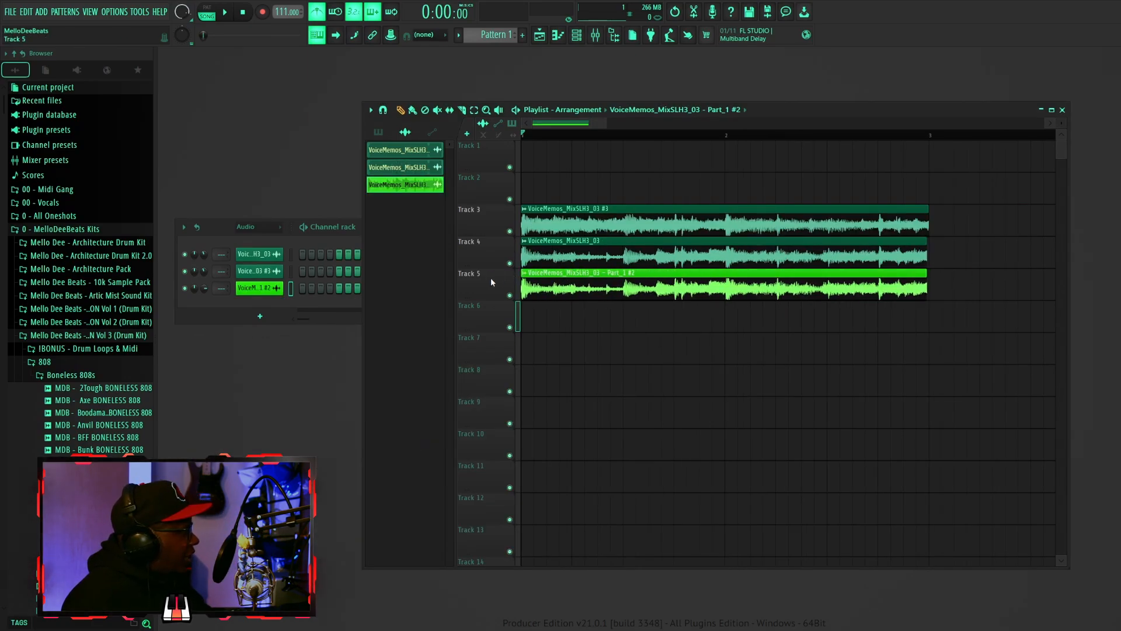
left_click_drag(554, 260, 495, 254)
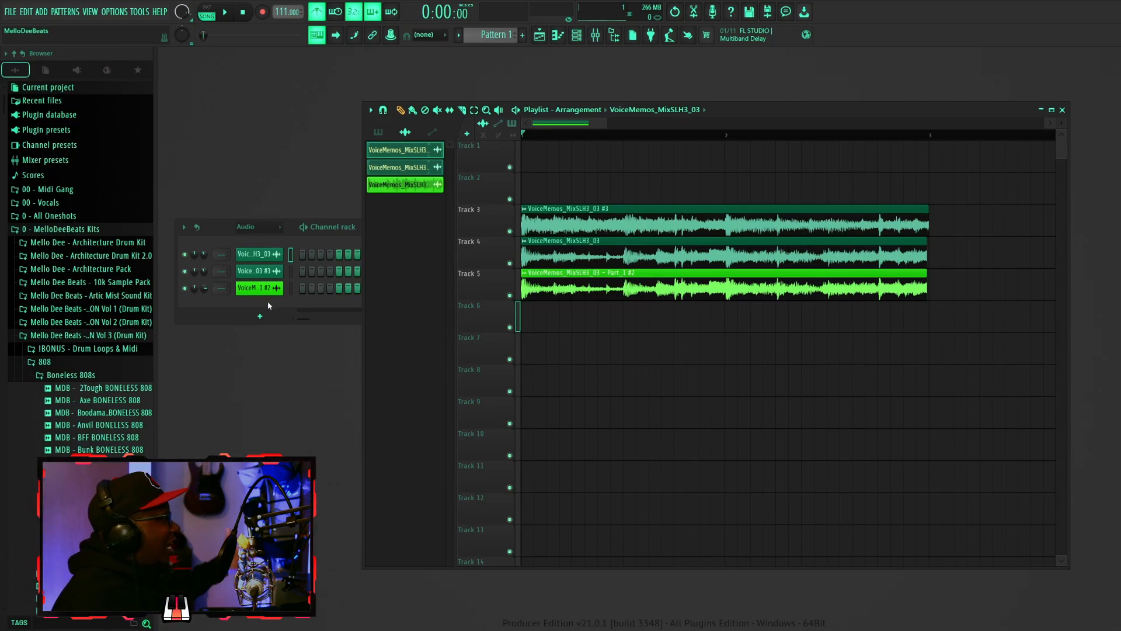
- Reverse the sample in the Part_1 #2 channel's settings
left_click(260, 288)
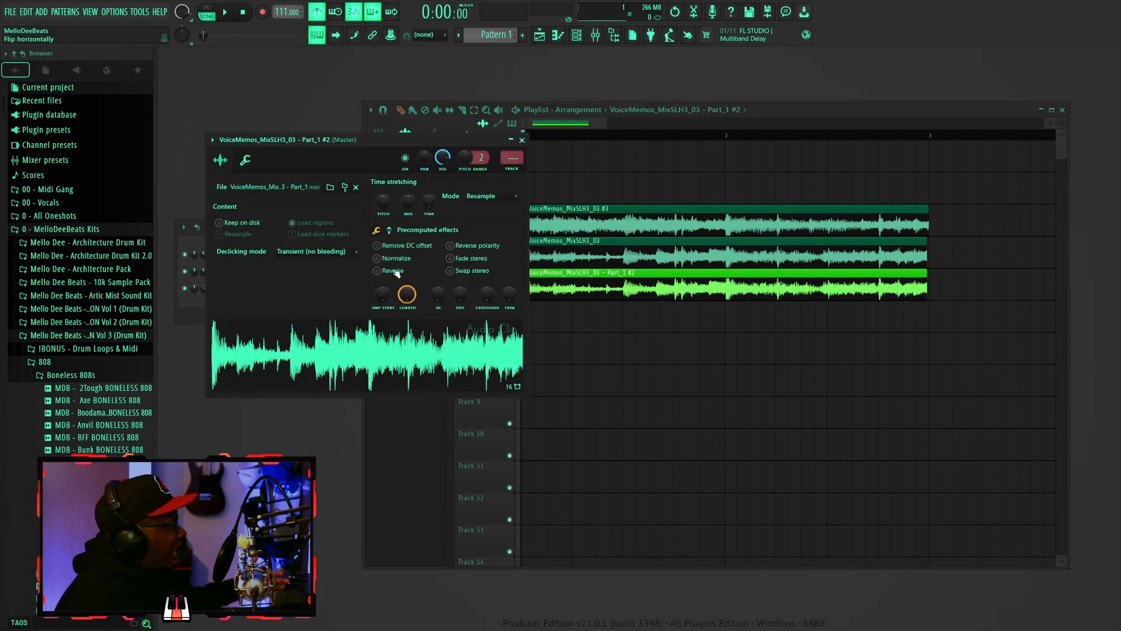
left_click(395, 271)
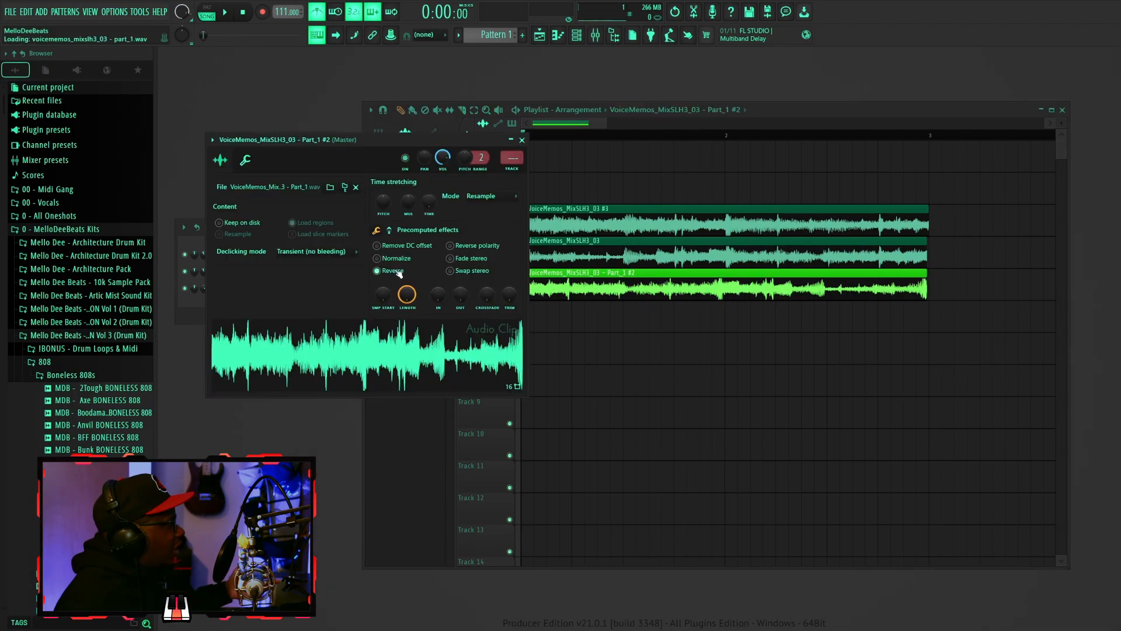
left_click(523, 140)
- Solo Track 5 to play the reversed clip, then switch the solo to Track 4
right_click(511, 294)
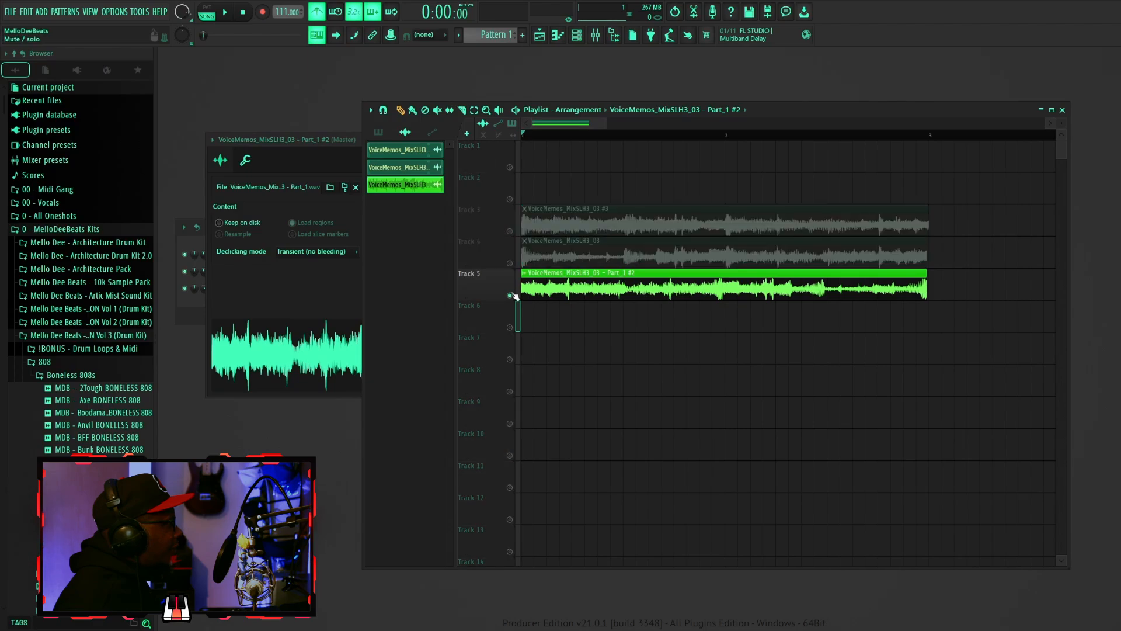
key("space")
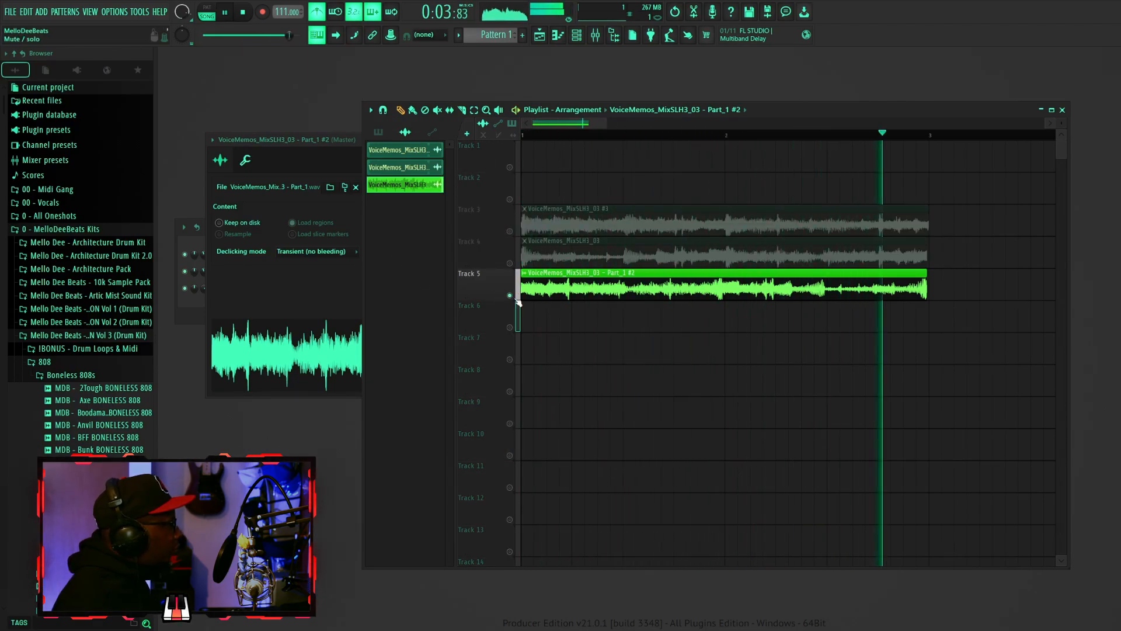
right_click(510, 262)
key("space")
- Open the Part_1 #2 channel's settings to check them
left_click(378, 150)
left_click_drag(344, 142, 331, 221)
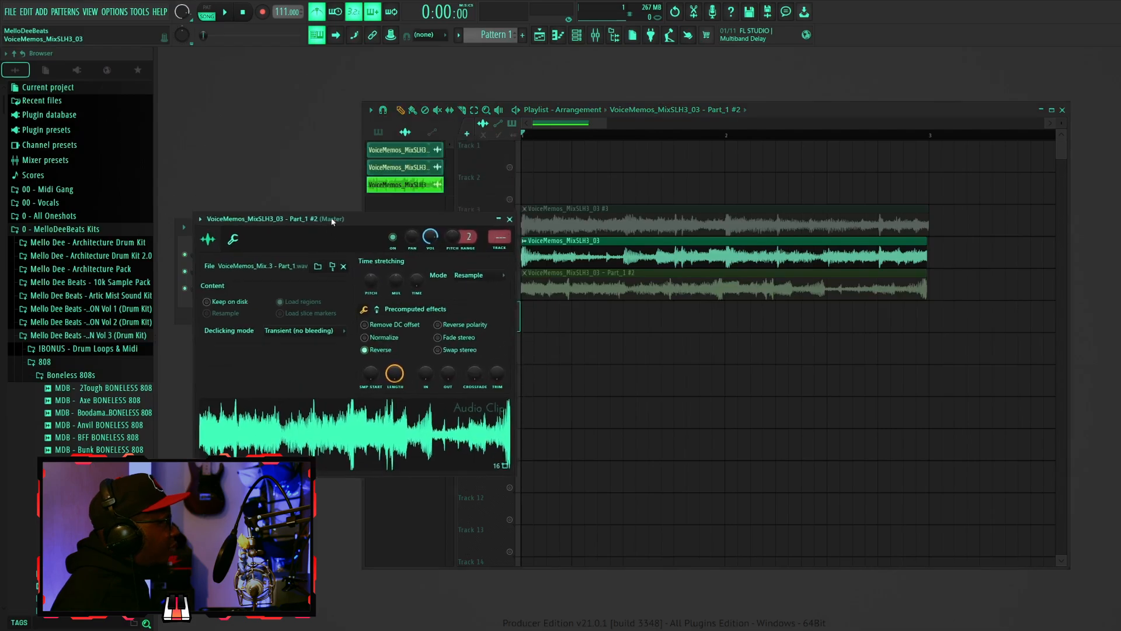
left_click(509, 219)
- Reverse the sample of the original VoiceMemos_MixSLH3_03 channel and play Track 4
left_click(257, 255)
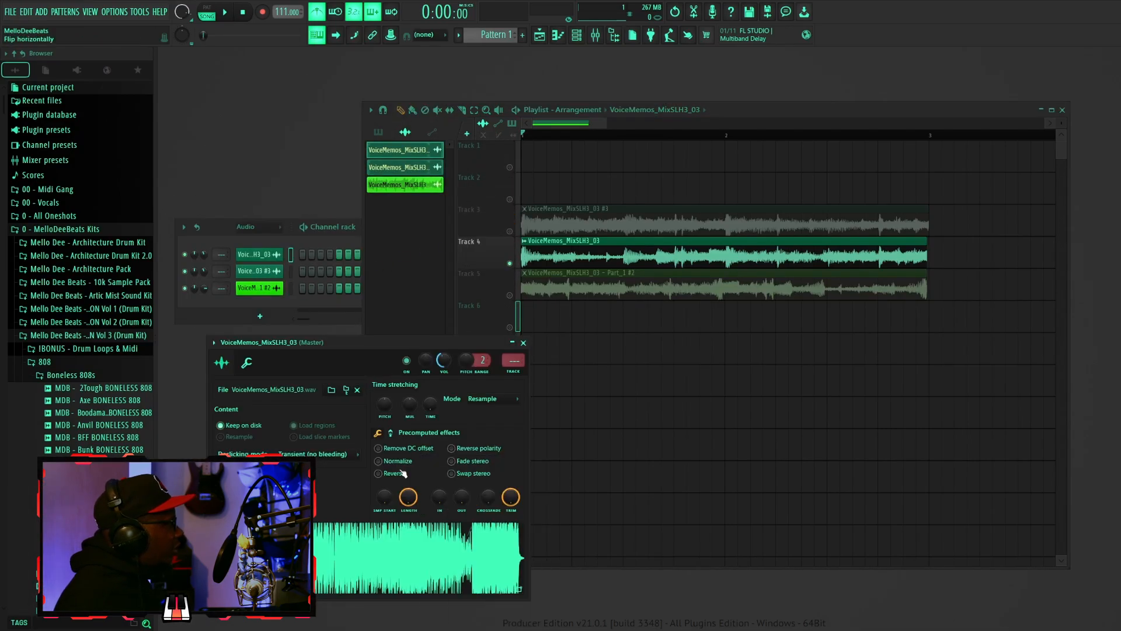
left_click(401, 474)
key("space")
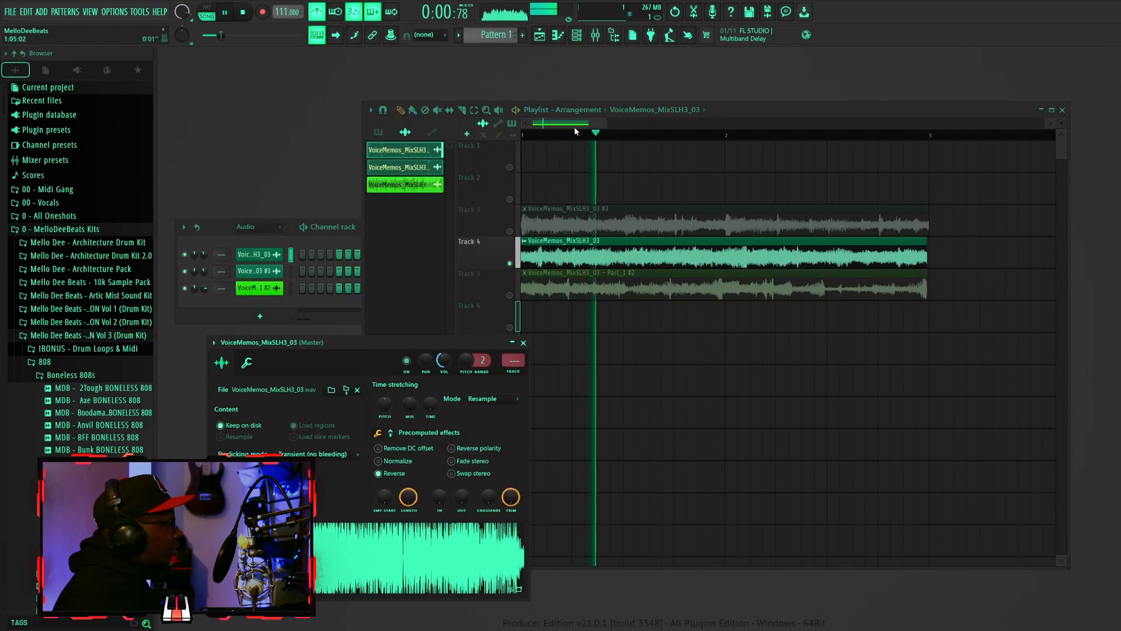
key("space")
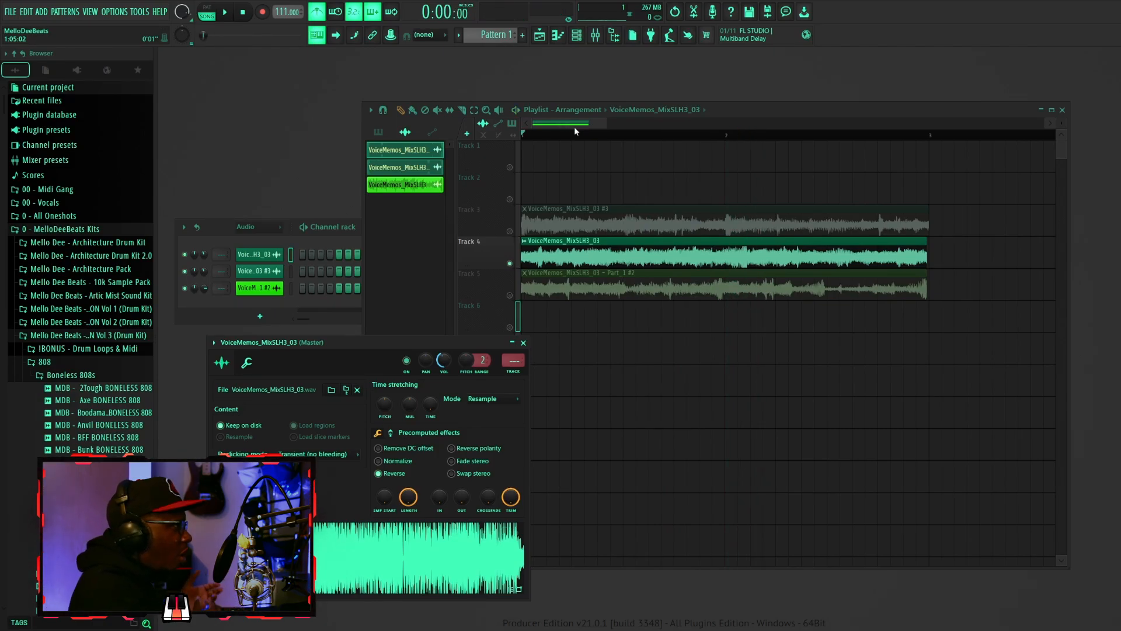
- Make the Track 5 clip unique as a sample and solo Track 5
left_click(524, 273)
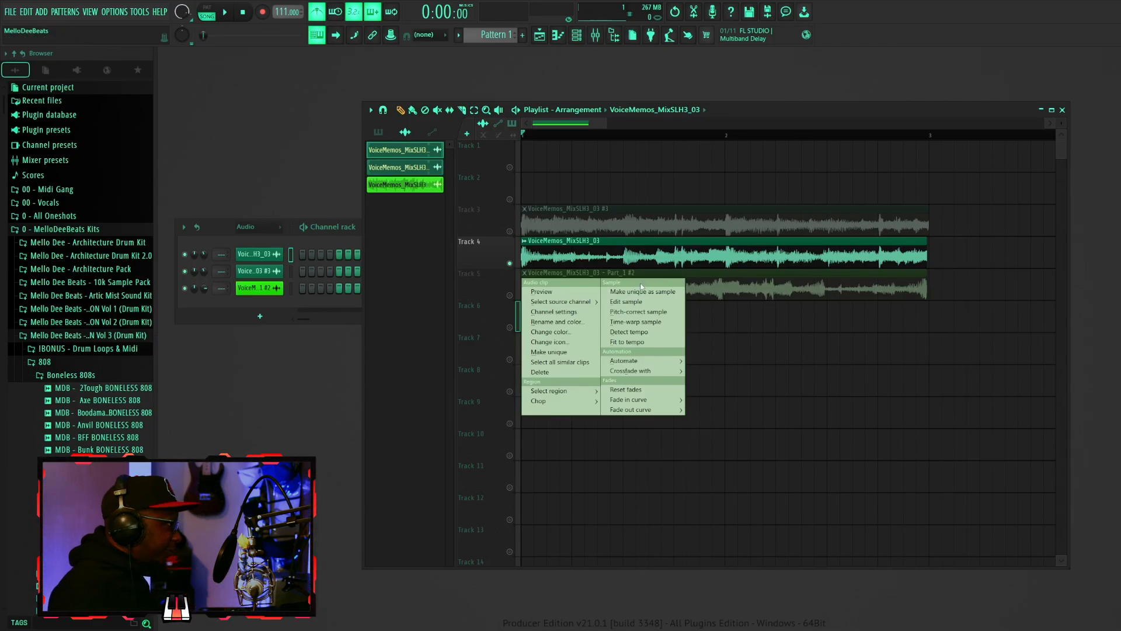
left_click(636, 294)
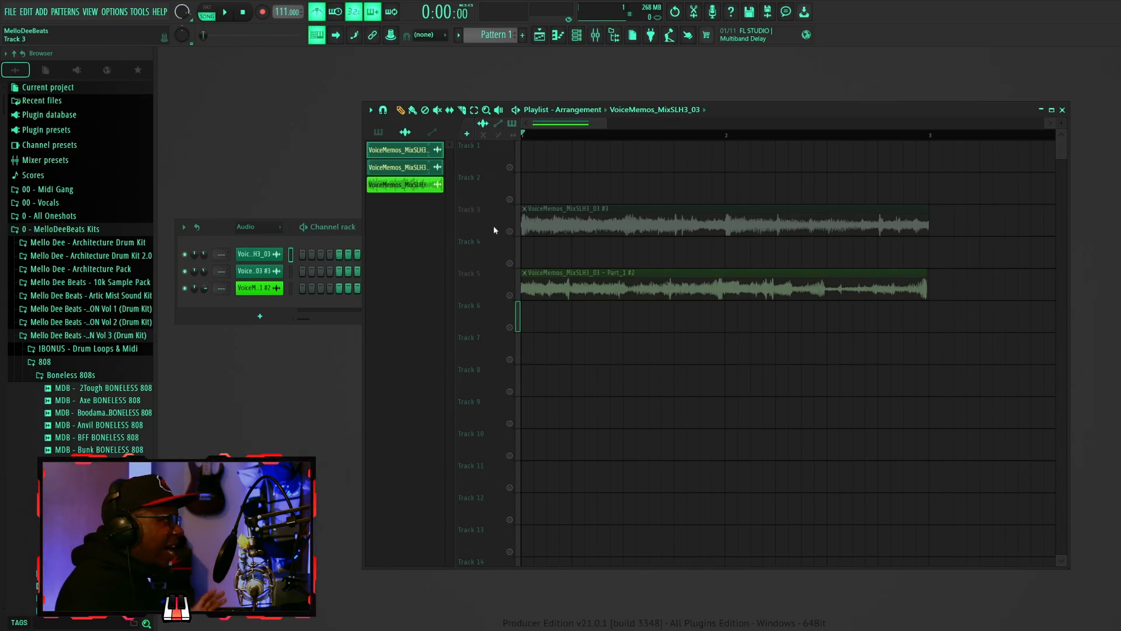
left_click(510, 296)
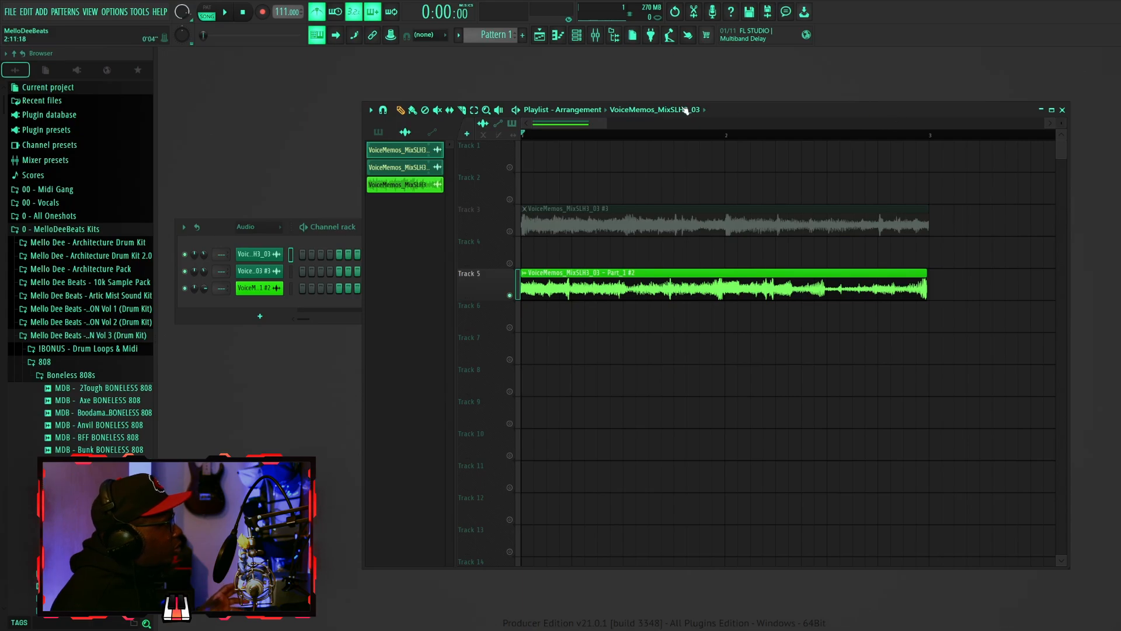
- Turn on stretch mode and stretch the Part_1 #2 clip's end to line up with the Track 3 clip's end
mouse_move(607, 123)
left_mouse_down()
mouse_move(579, 123)
mouse_move(632, 138)
mouse_move(595, 134)
left_mouse_up()
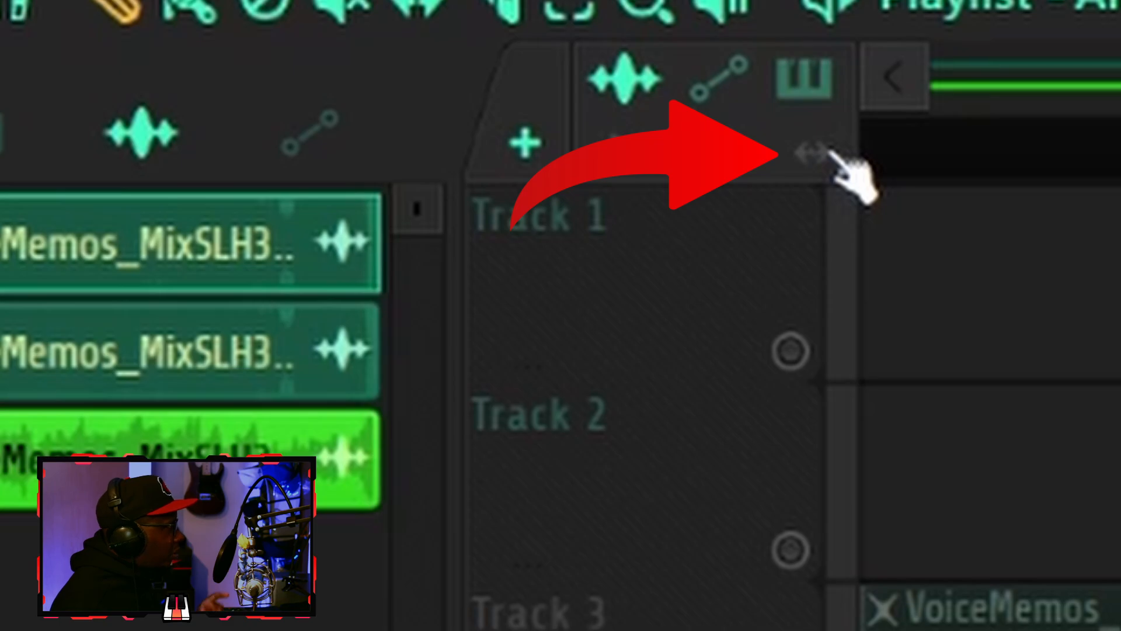
left_click(814, 153)
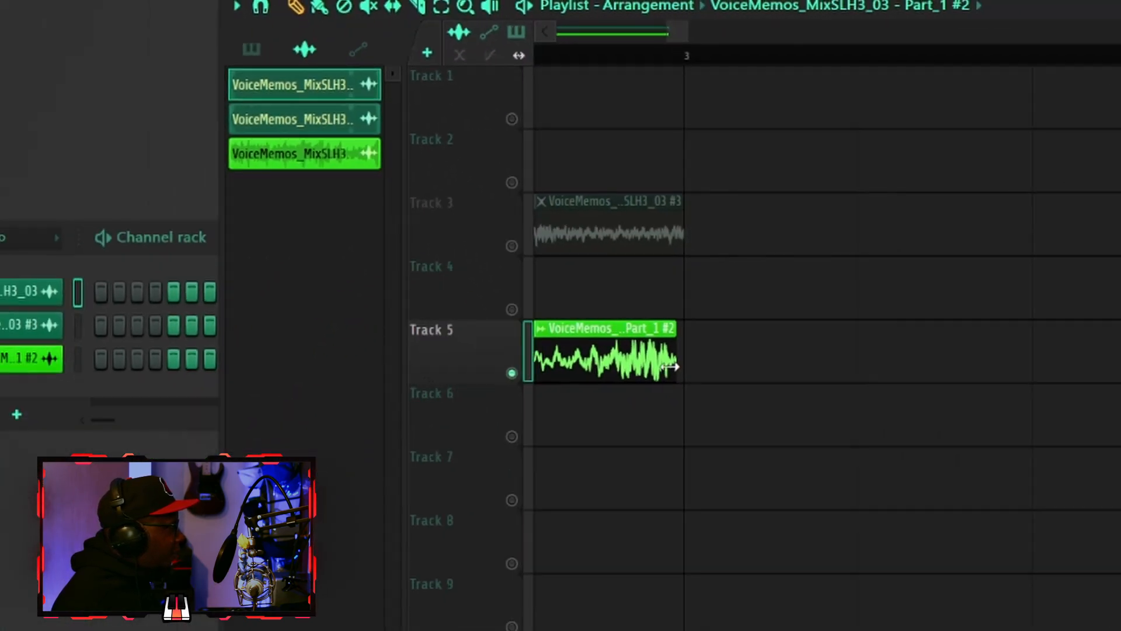
left_click_drag(670, 367, 680, 371)
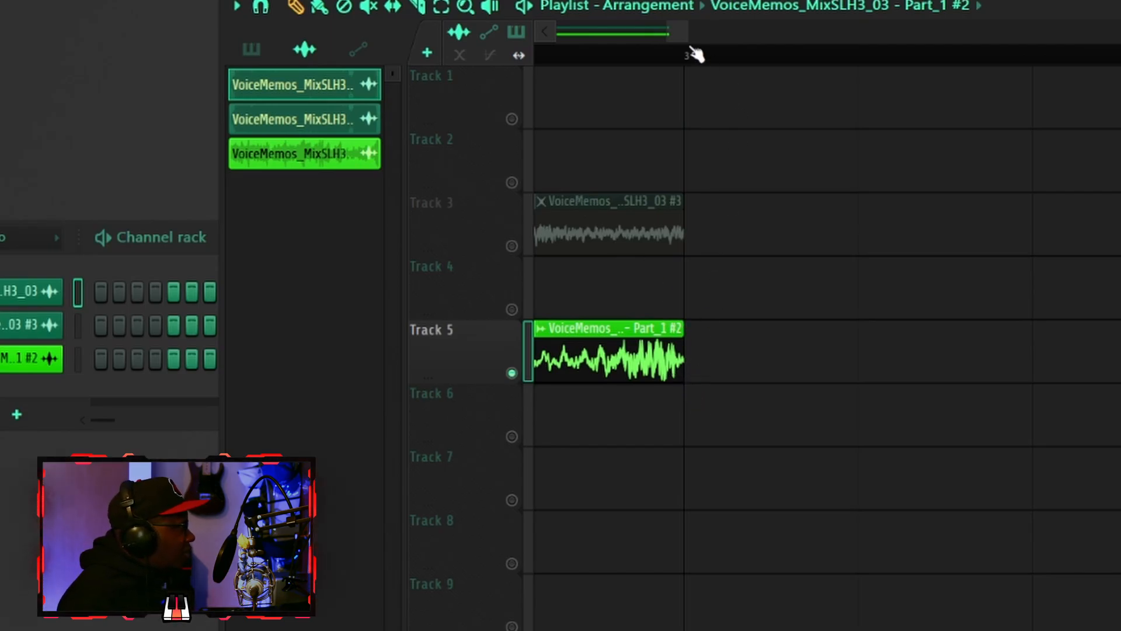
left_click_drag(669, 33, 136, 69)
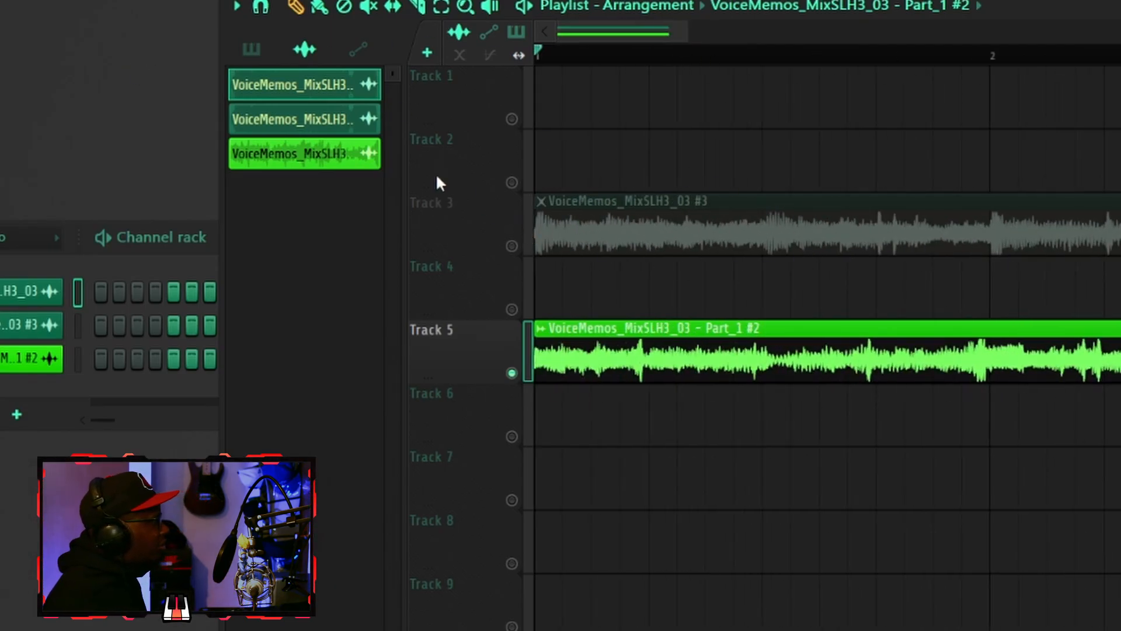
- Play the arrangement to hear the stretched clip
key("space")
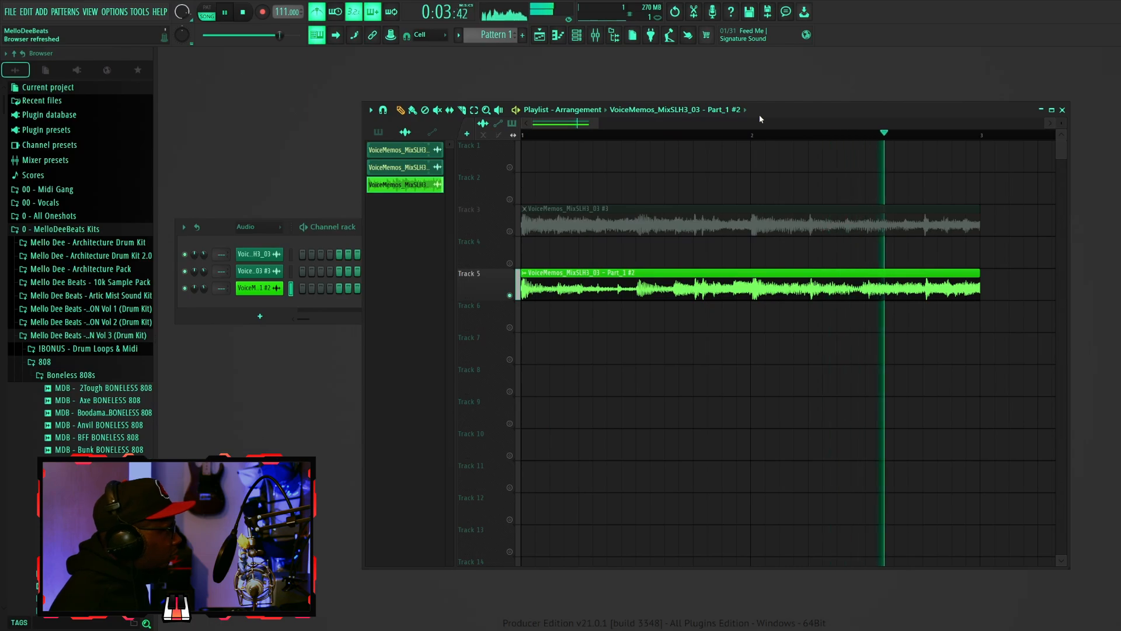
key("space")
left_click_drag(595, 124, 582, 129)
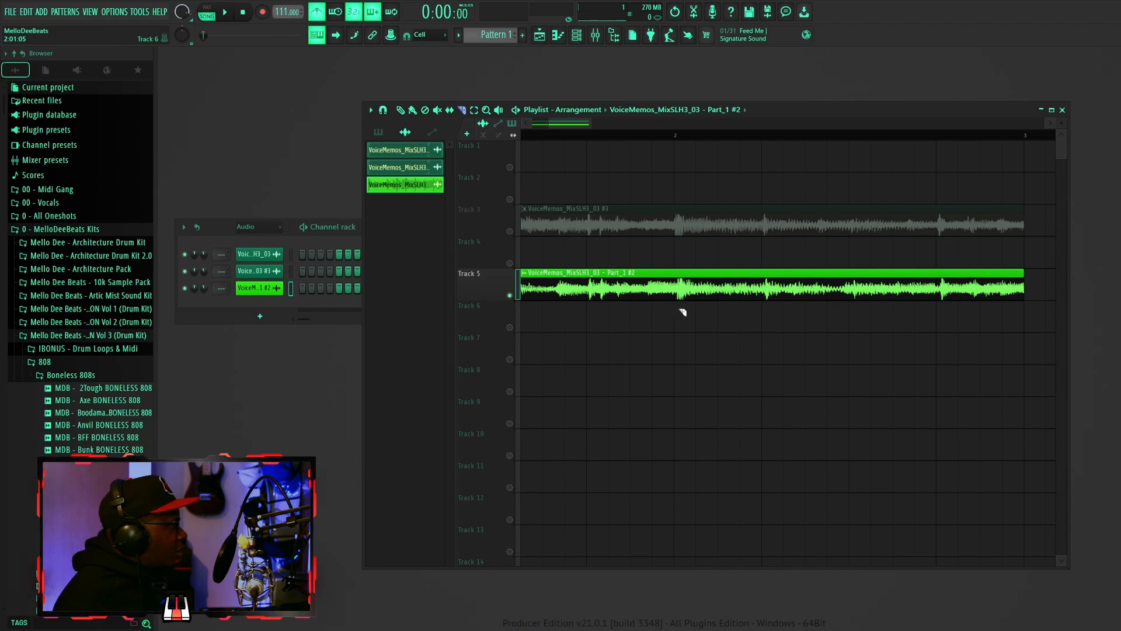
- Change the playlist snap setting and slice the Track 5 clip about a third of the way in
left_click_drag(679, 308, 679, 301)
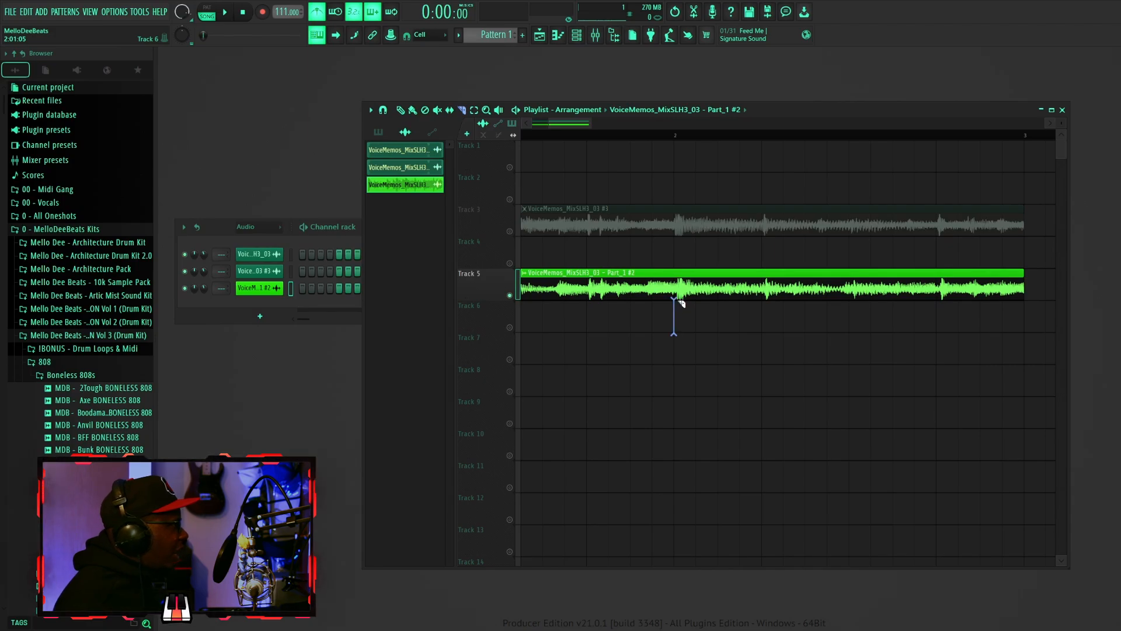
left_click(383, 111)
left_click(397, 159)
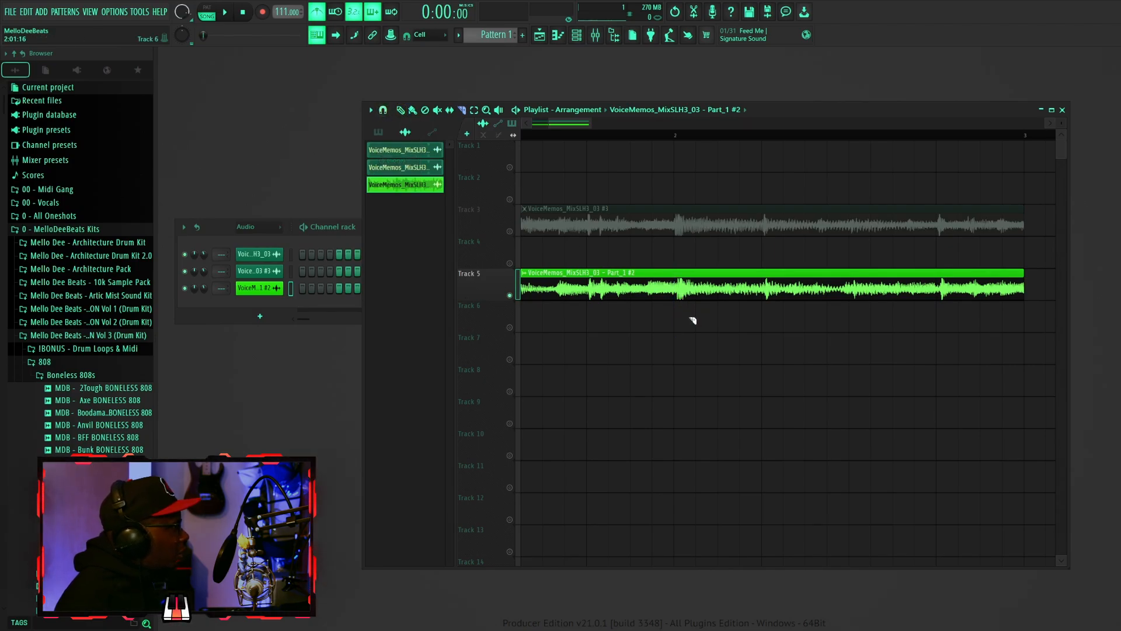
left_click_drag(681, 295, 681, 295)
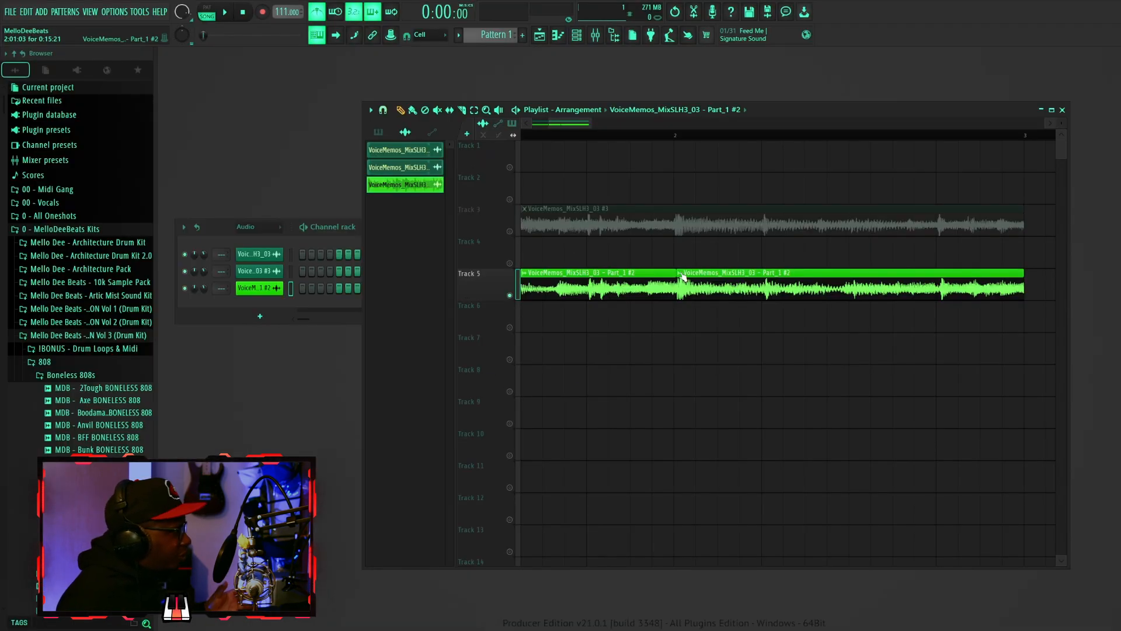
- Make the second slice of the Track 5 clip unique
left_click(684, 276)
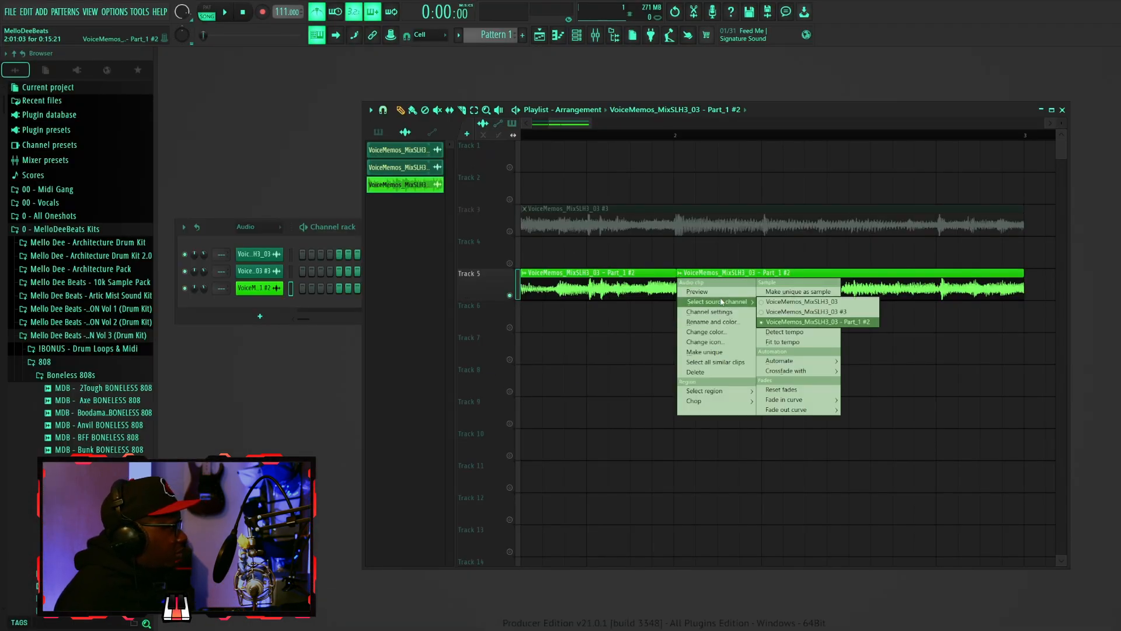
left_click(717, 352)
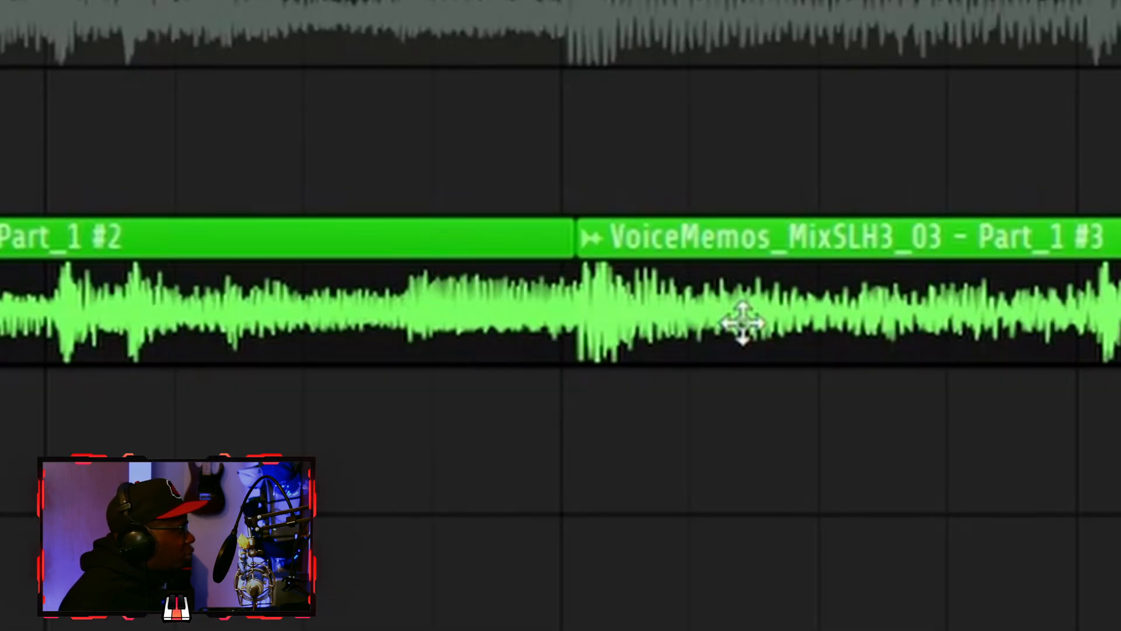
left_click_drag(705, 292, 719, 327)
- Stretch the Part_1 #3 clip so it ends at bar 3, level with the Track 3 clip
left_click_drag(274, 26, 298, 40)
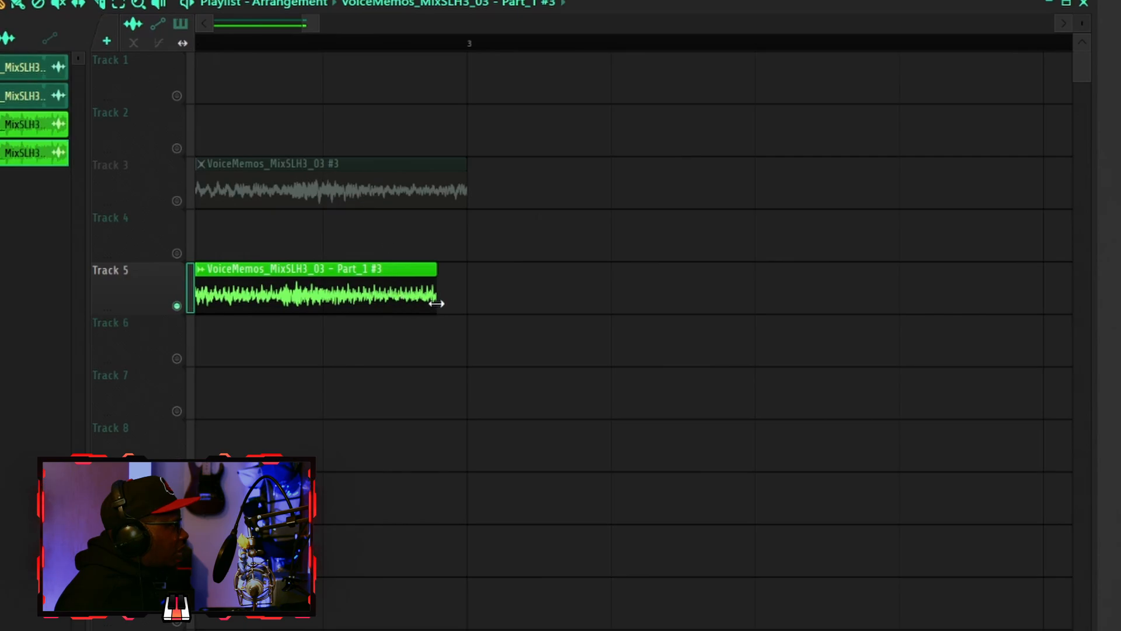
left_click_drag(437, 303, 463, 309)
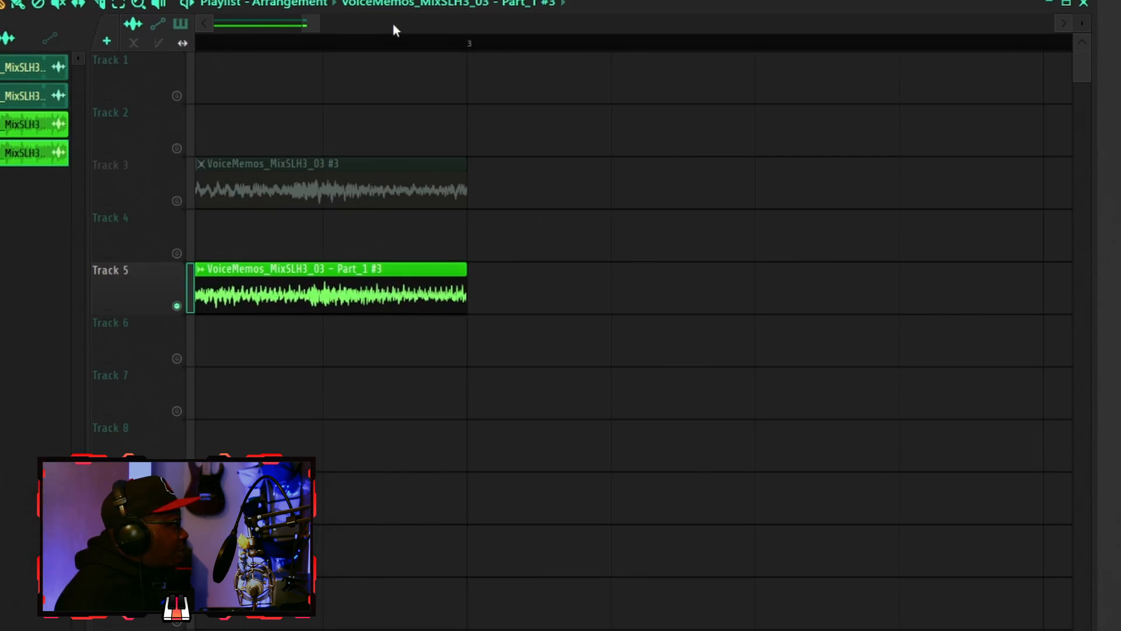
mouse_move(313, 27)
left_mouse_down()
mouse_move(300, 21)
mouse_move(328, 27)
left_mouse_up()
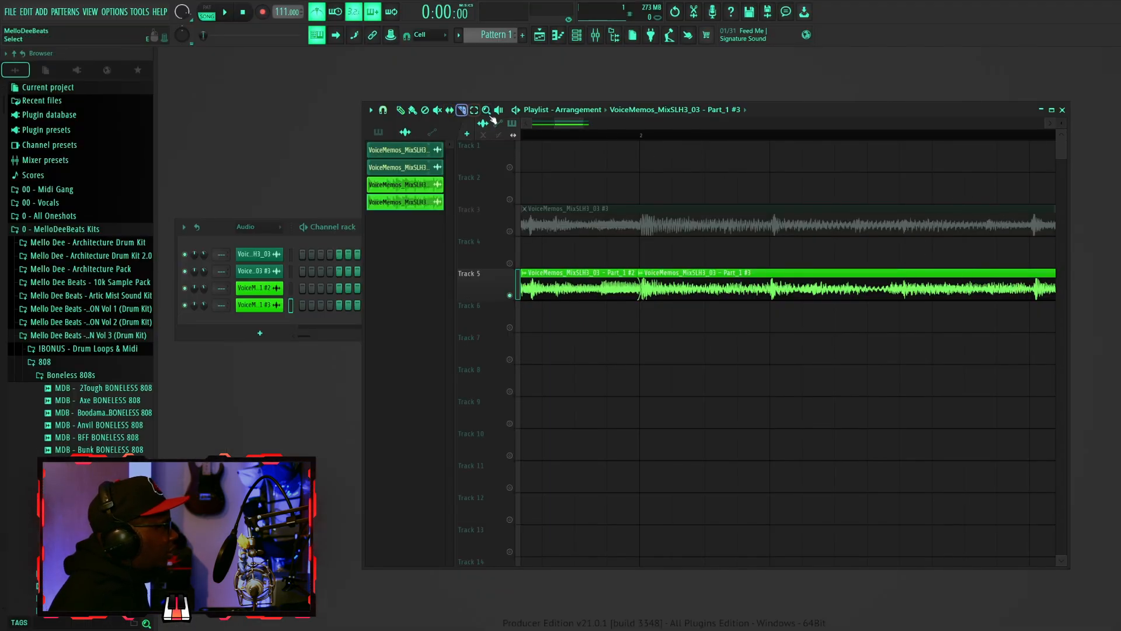
- Slice off the end of the Track 5 clip and make that last slice unique
left_click(1037, 295)
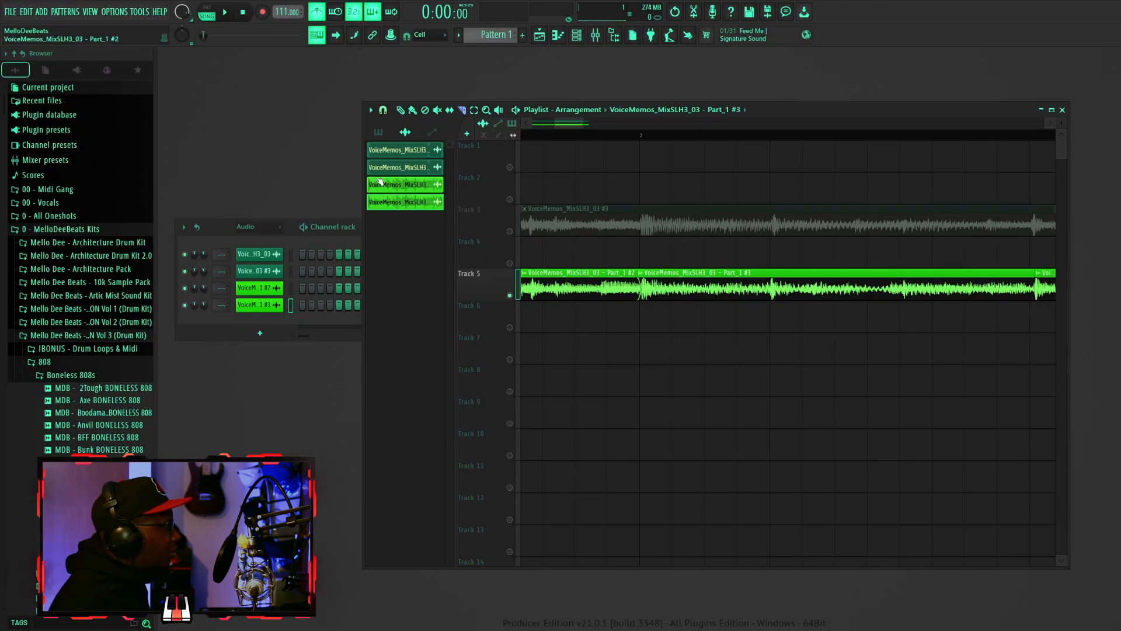
left_click(1039, 273)
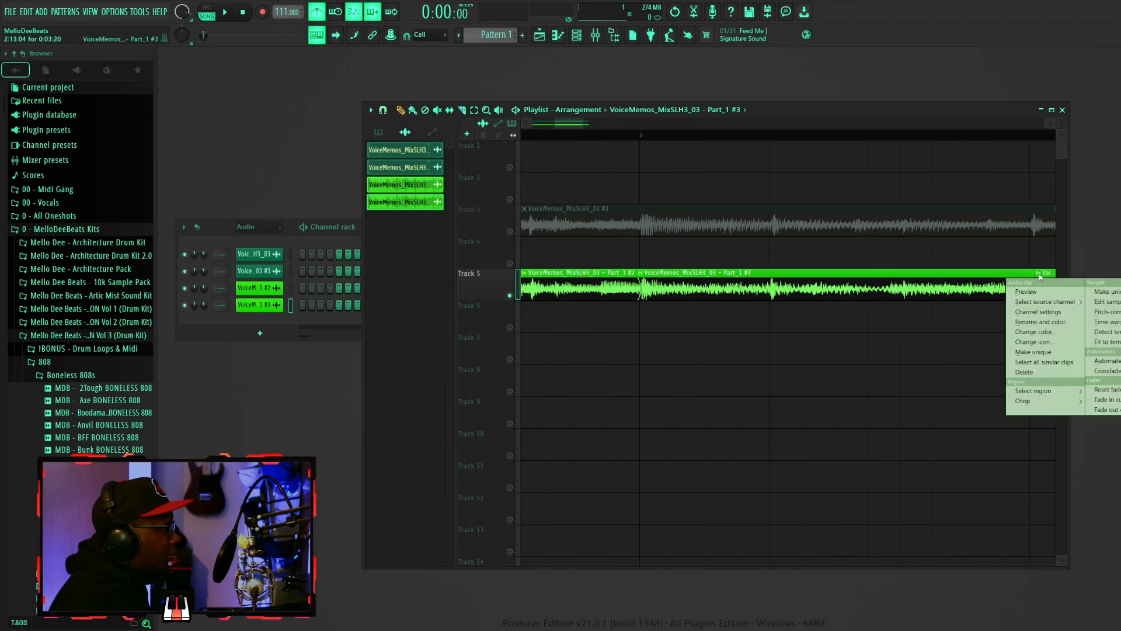
left_click(1045, 353)
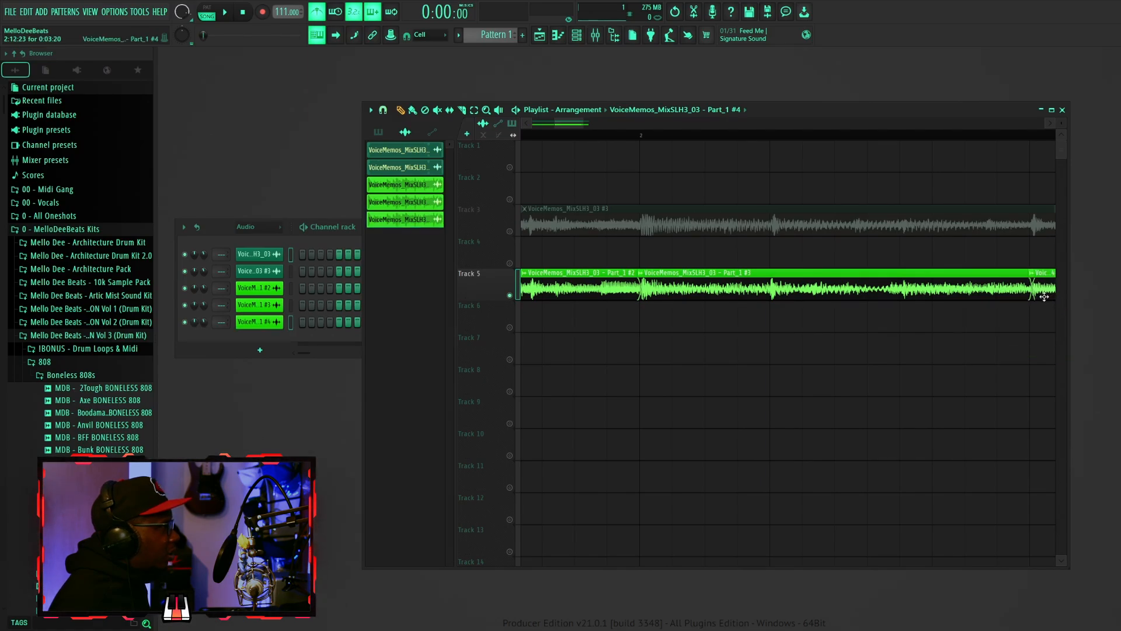
left_click_drag(1045, 297, 641, 291)
- Play the arrangement to hear the three slices
left_click_drag(602, 123, 641, 130)
key("space")
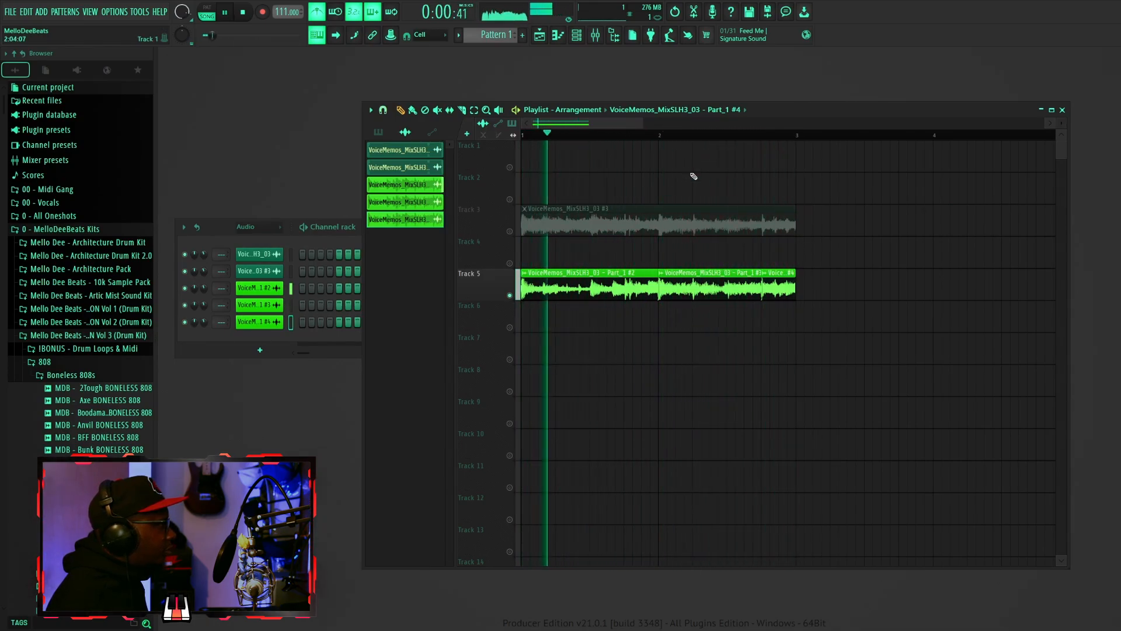
key("space")
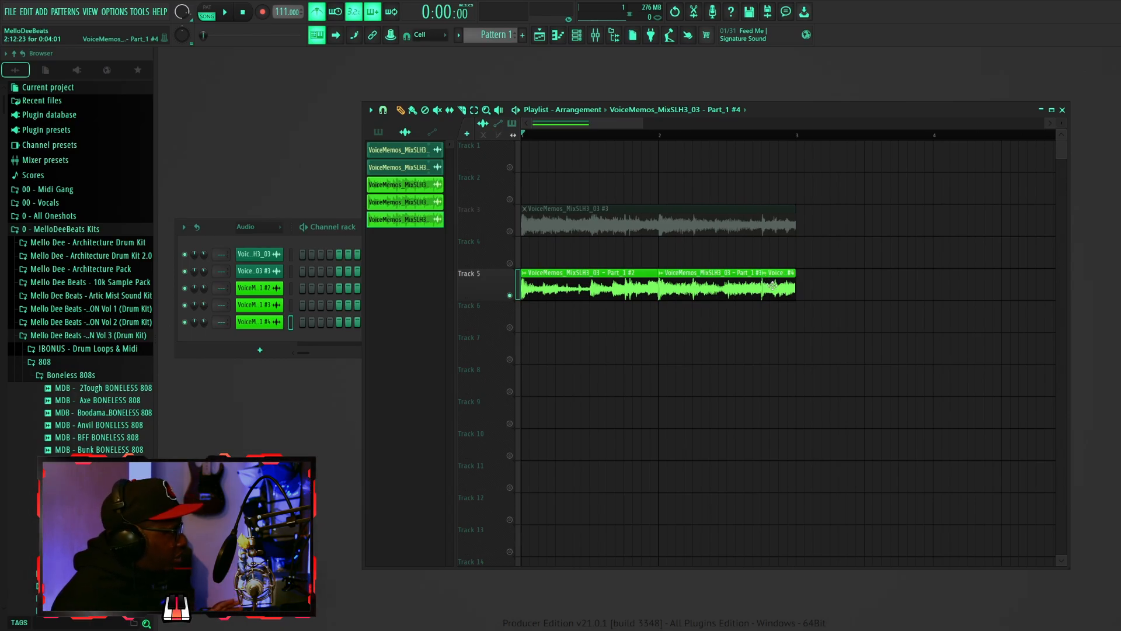
- Reset the time-stretch pitch of the Part_1 #4 channel in its settings
double_click(773, 286)
left_click(551, 170)
double_click(773, 286)
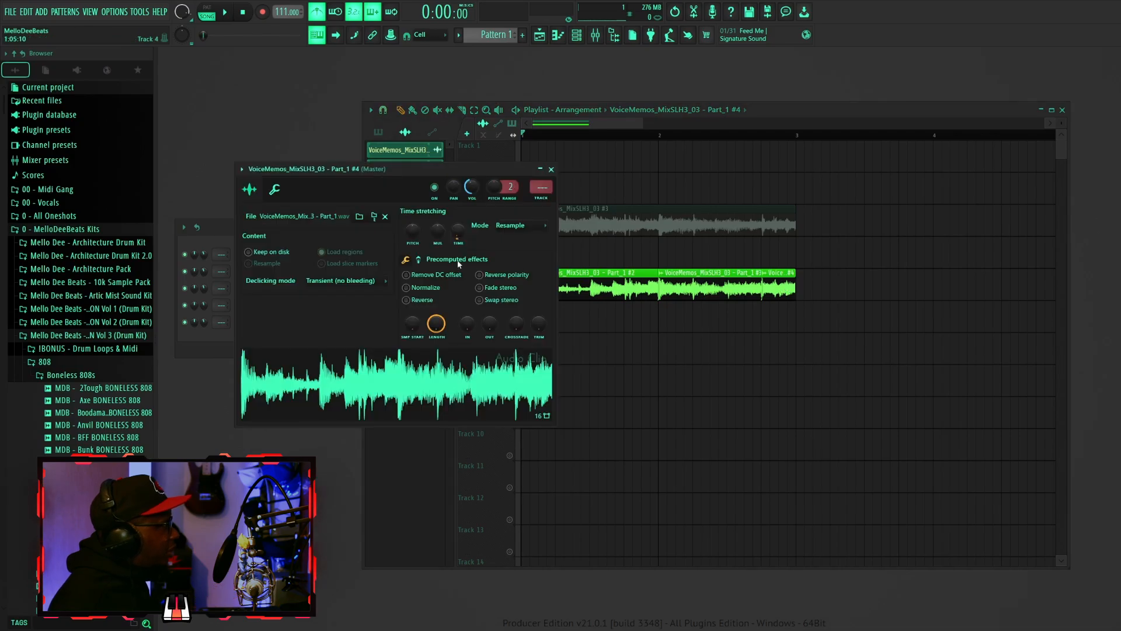
right_click(411, 226)
left_click(431, 236)
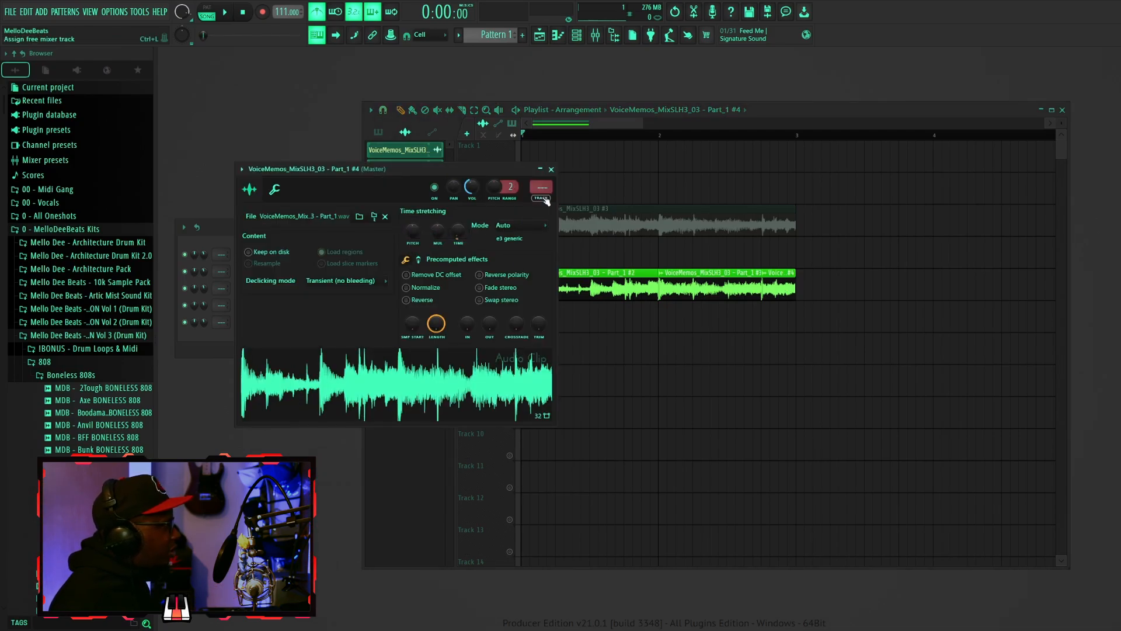
left_click(550, 170)
- Reset the time-stretch pitch of the Part_1 #3 channel in its settings
double_click(745, 291)
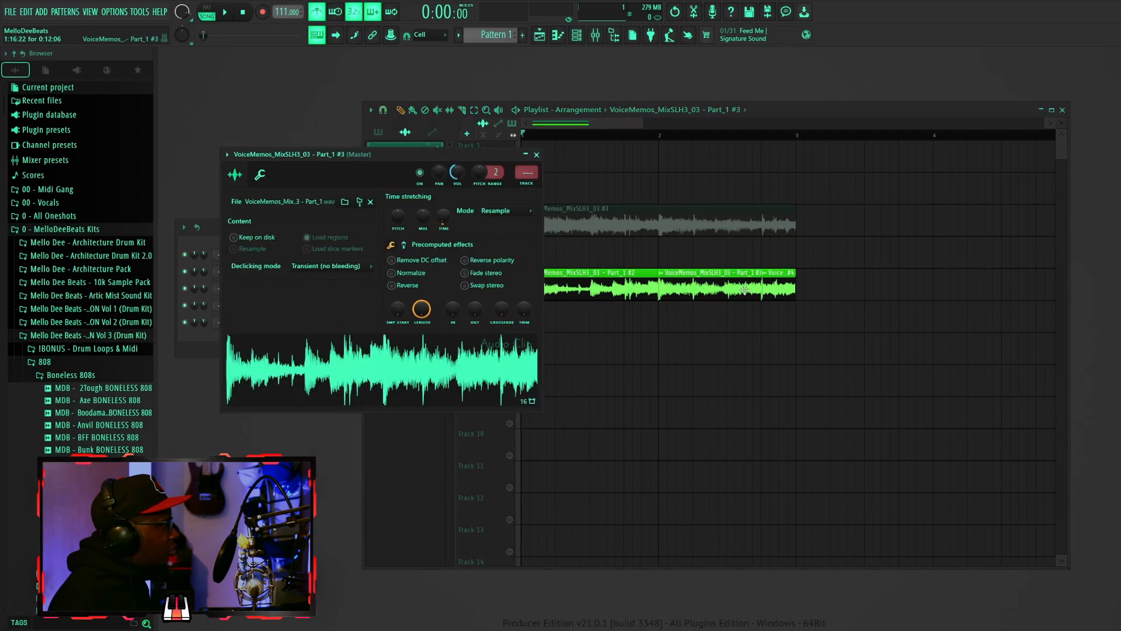
right_click(402, 223)
left_click(421, 231)
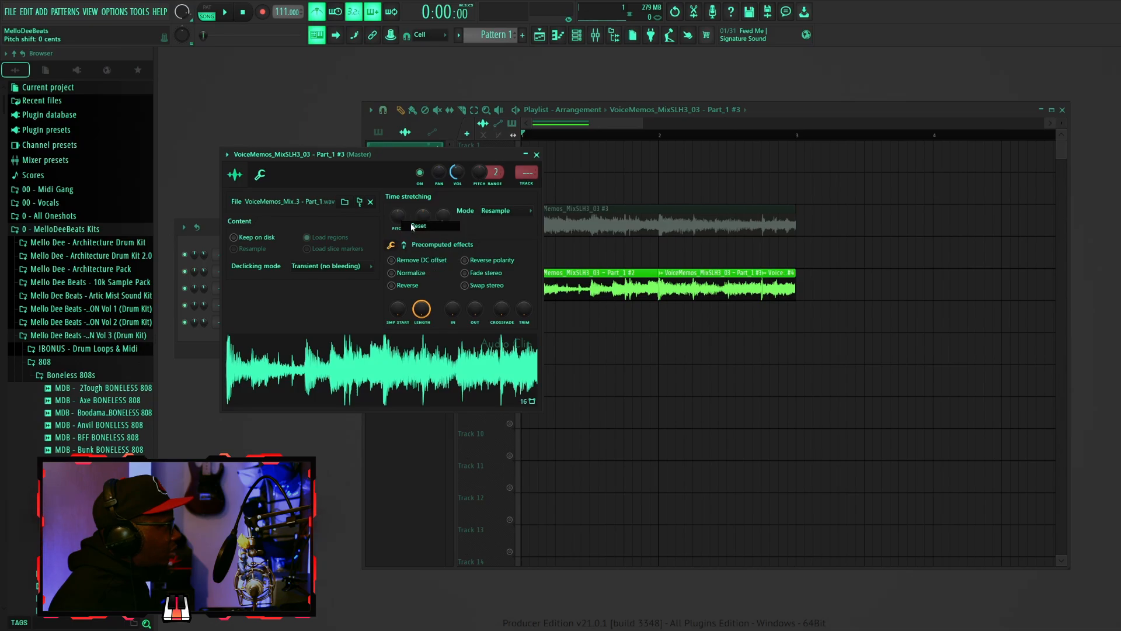
left_click(537, 156)
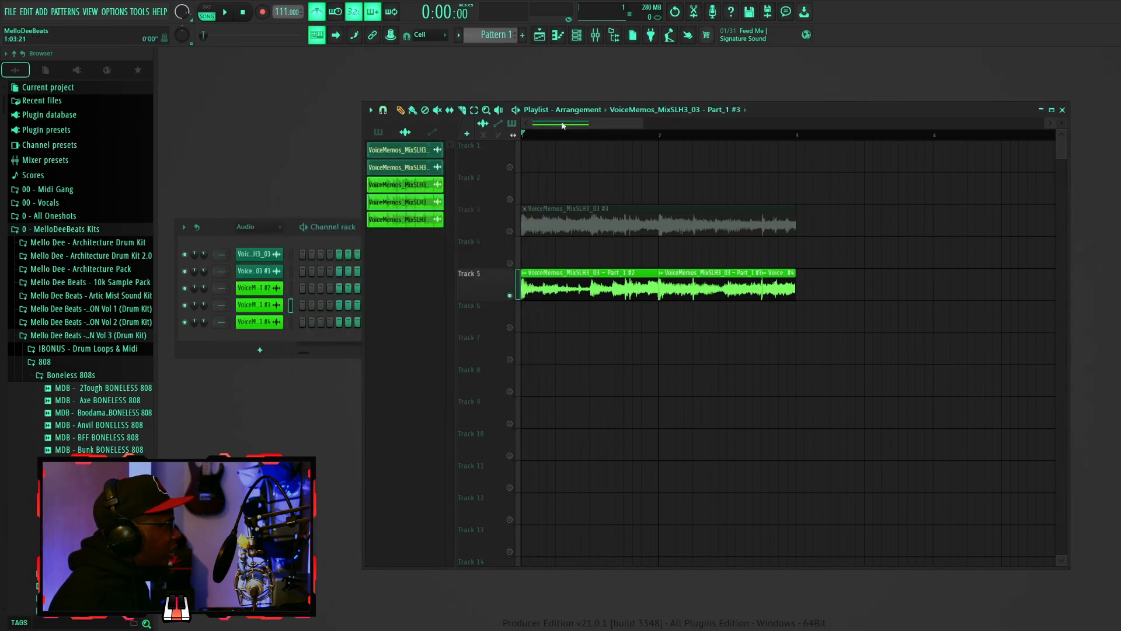
- Add a fade-out to the end of the Part_1 #2 clip on Track 5
key("space")
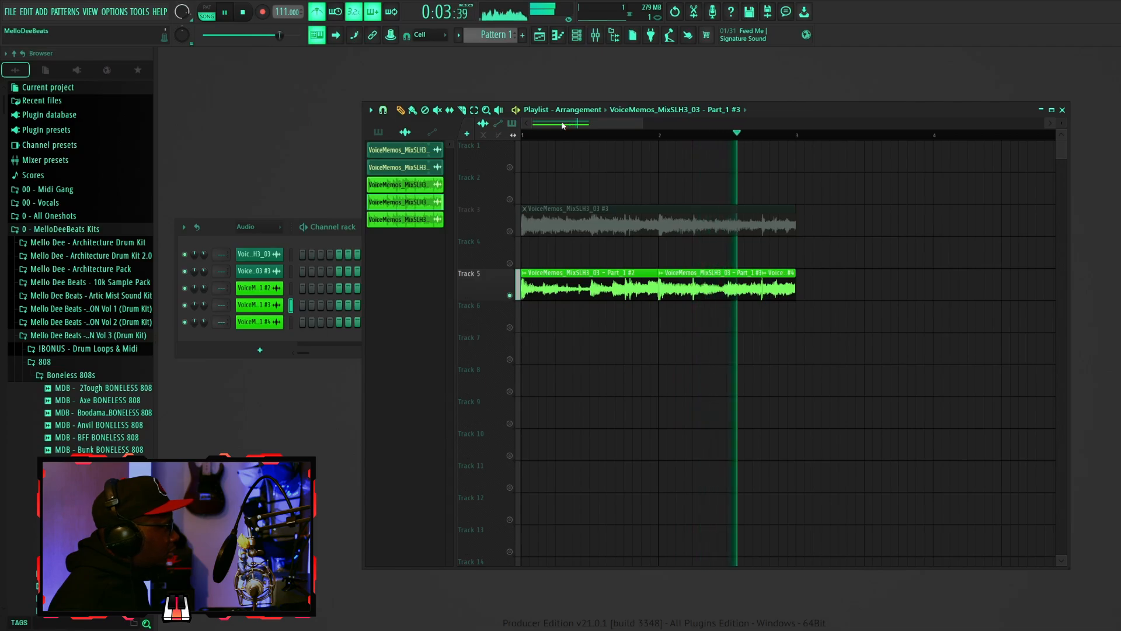
key("space")
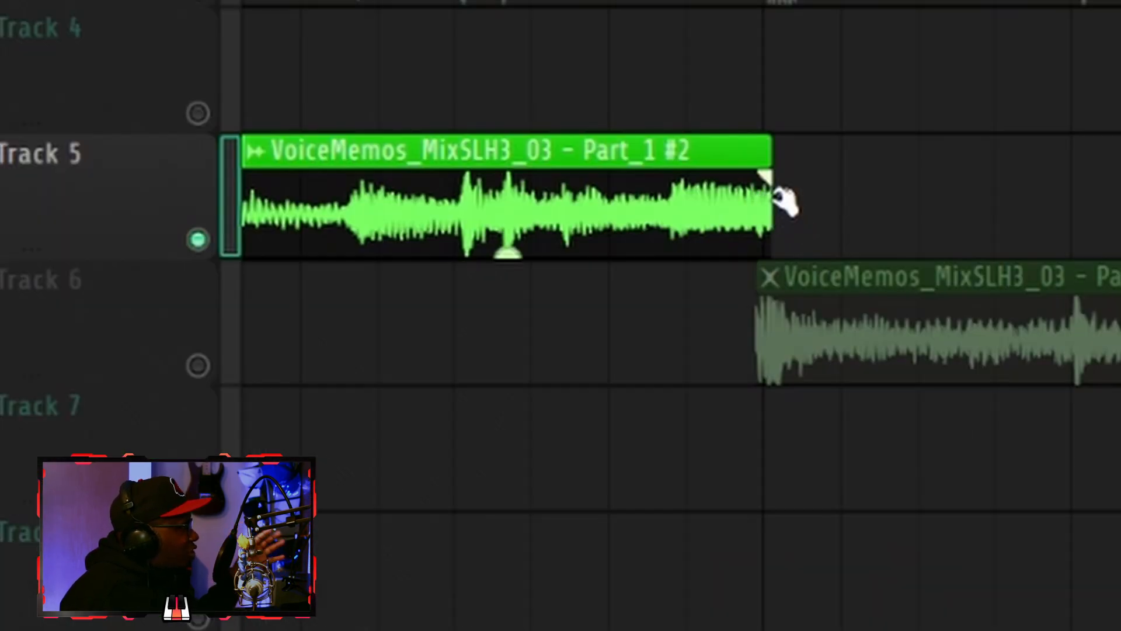
left_click_drag(761, 174, 698, 156)
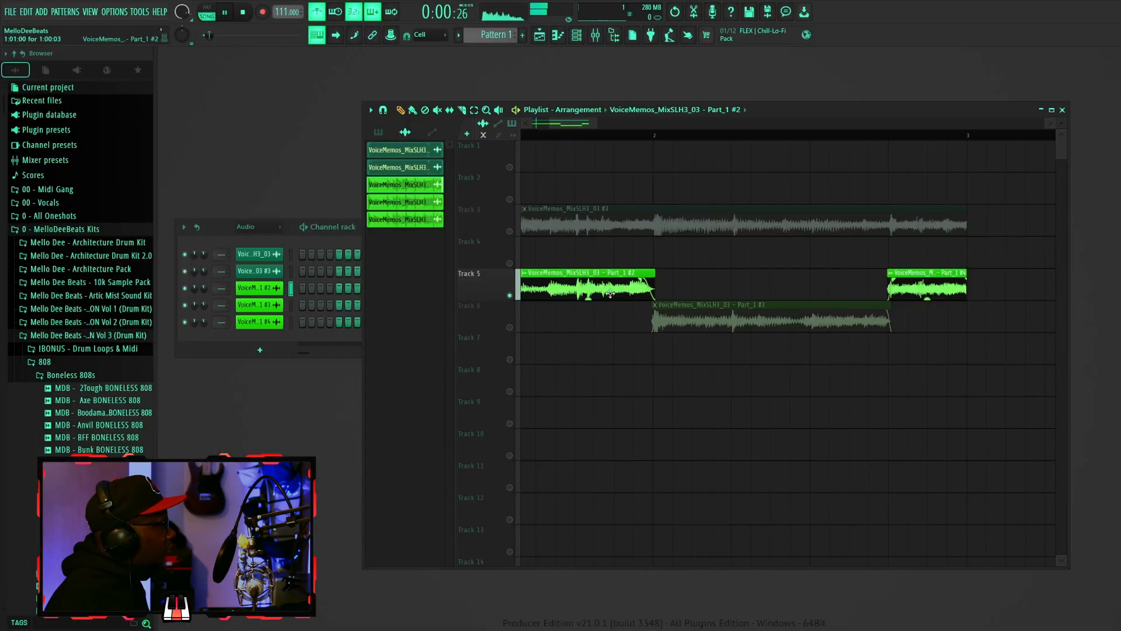
- Move the sliced clips up onto Track 3 after the original clip and select Track 3
left_click(197, 366)
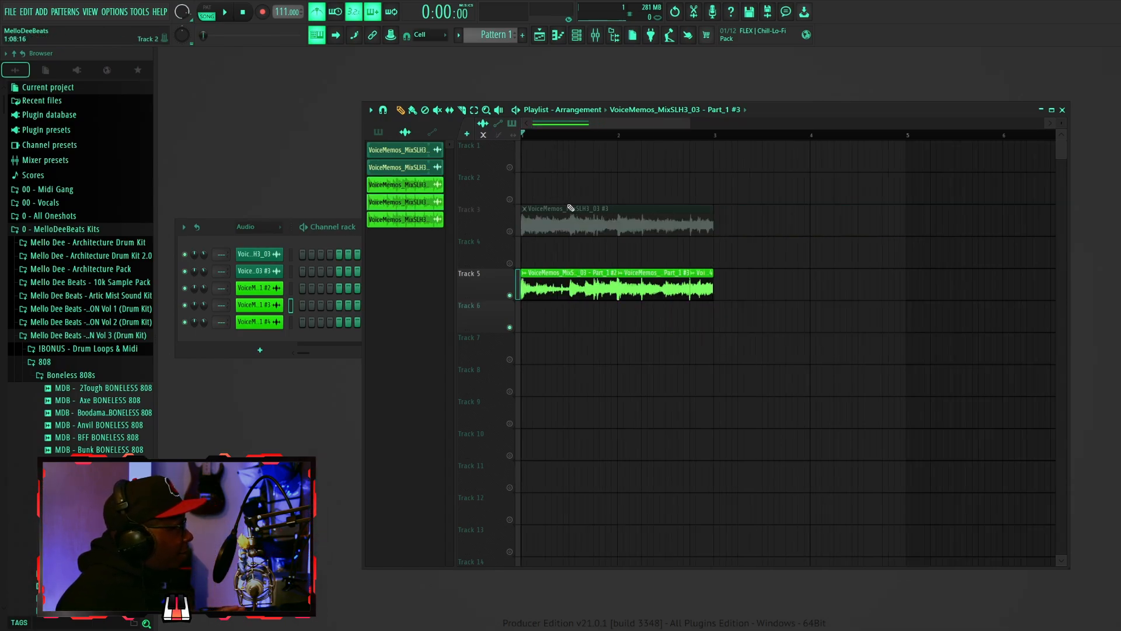
left_click_drag(746, 312, 513, 238)
left_click(510, 231)
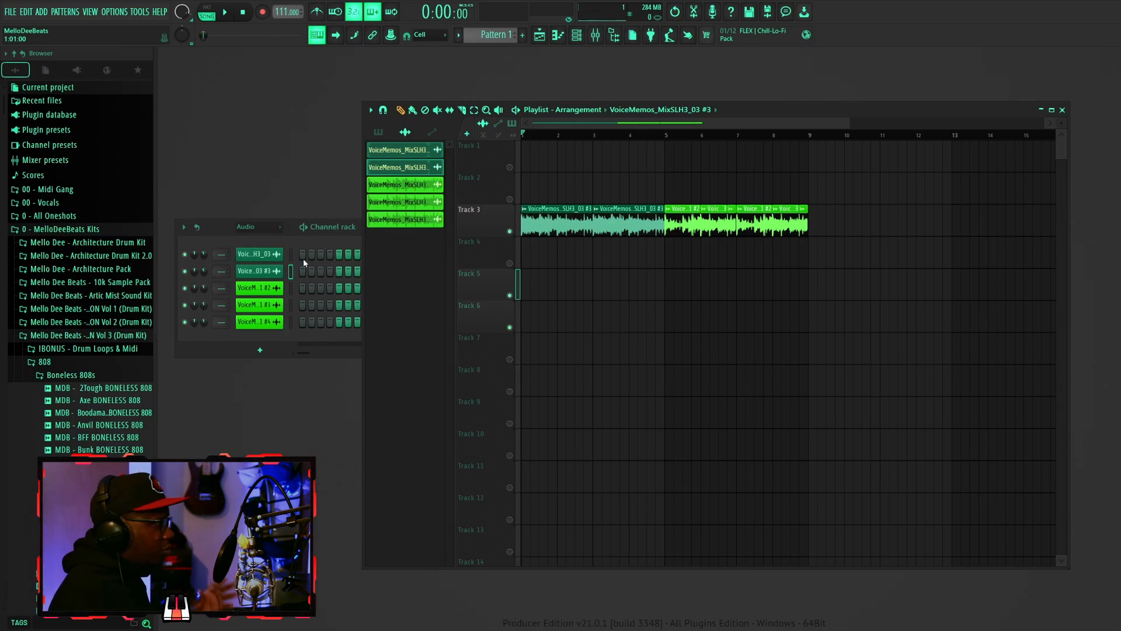
- Save the project with Save As as an FL Studio song file
left_click(10, 11)
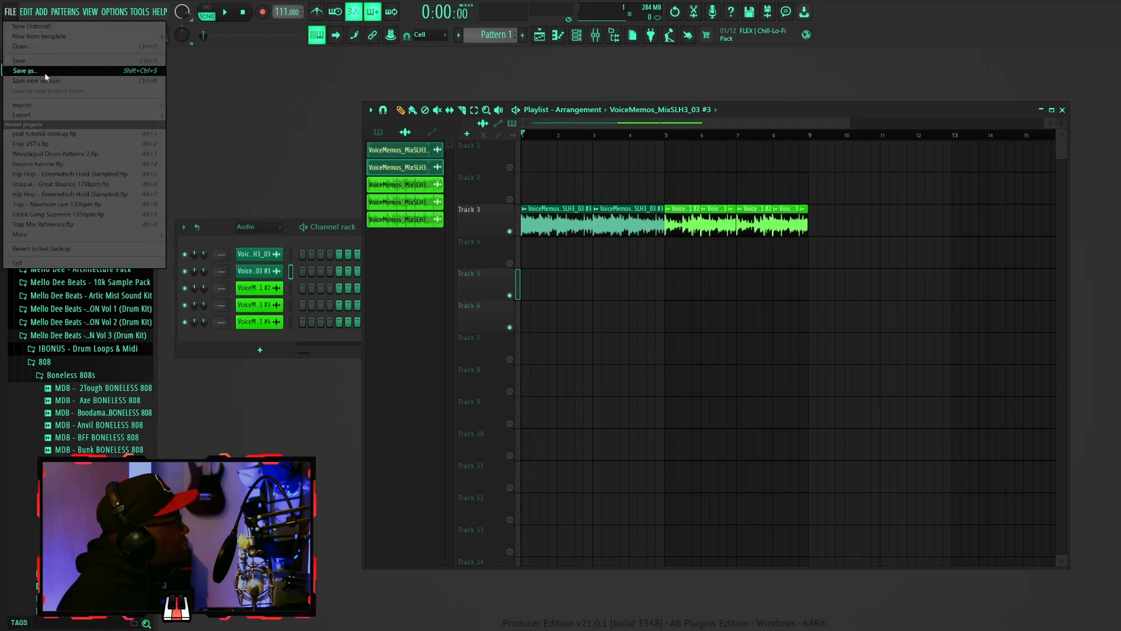
left_click(44, 73)
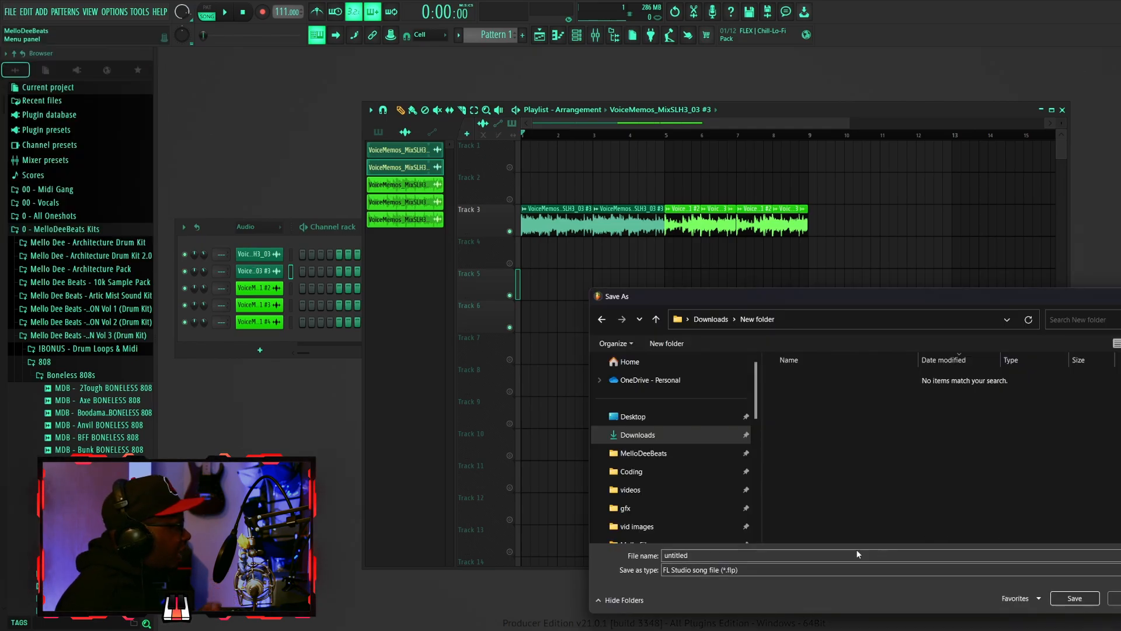
left_click(758, 569)
left_click(703, 600)
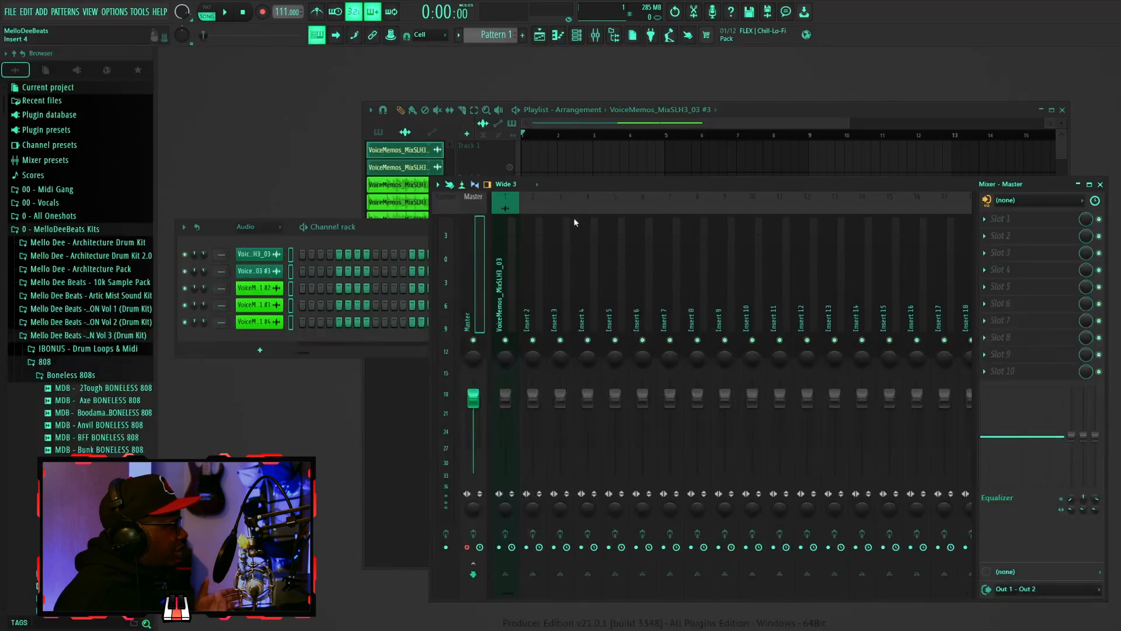
- Render the armed mixer track to a wave file and place the rendered master clip on Track 1
left_click(437, 185)
mouse_move(467, 207)
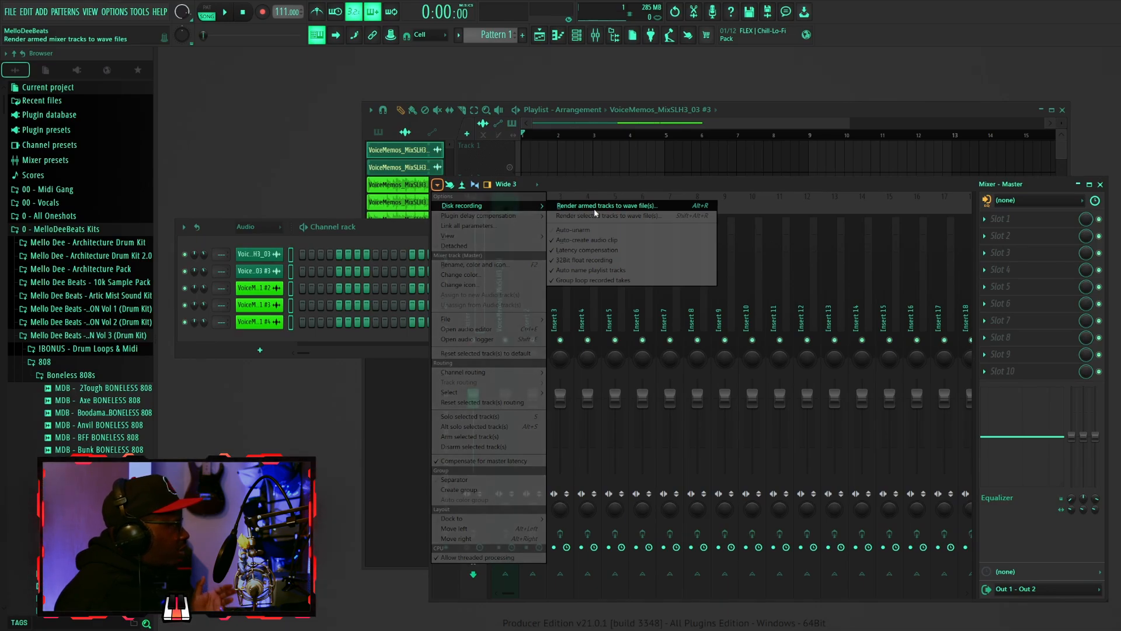
left_click(595, 206)
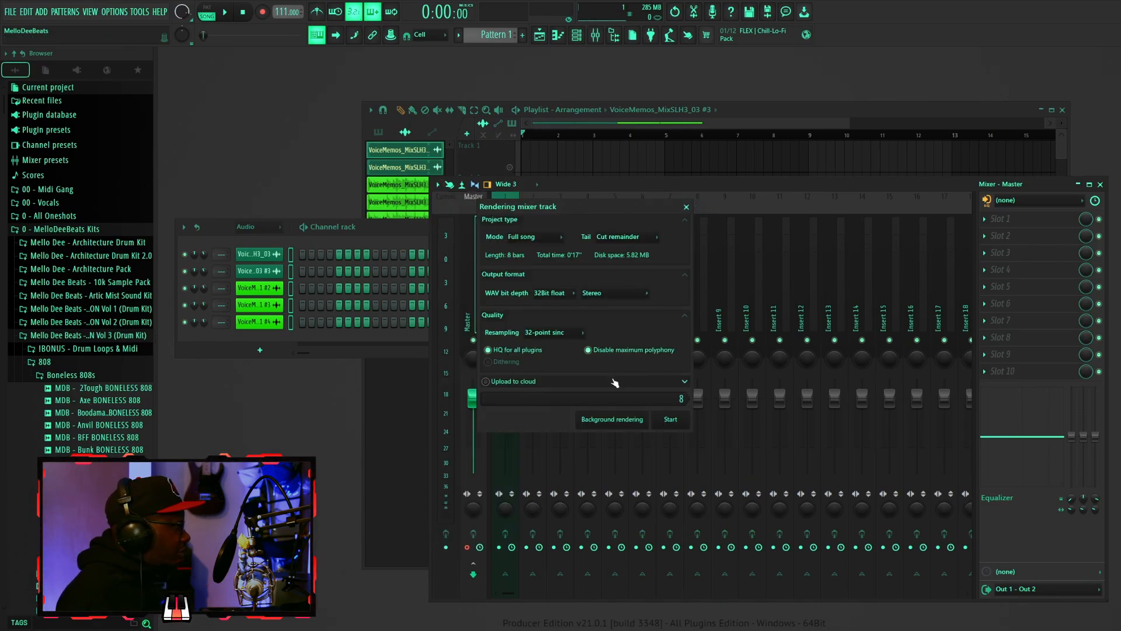
left_click(677, 422)
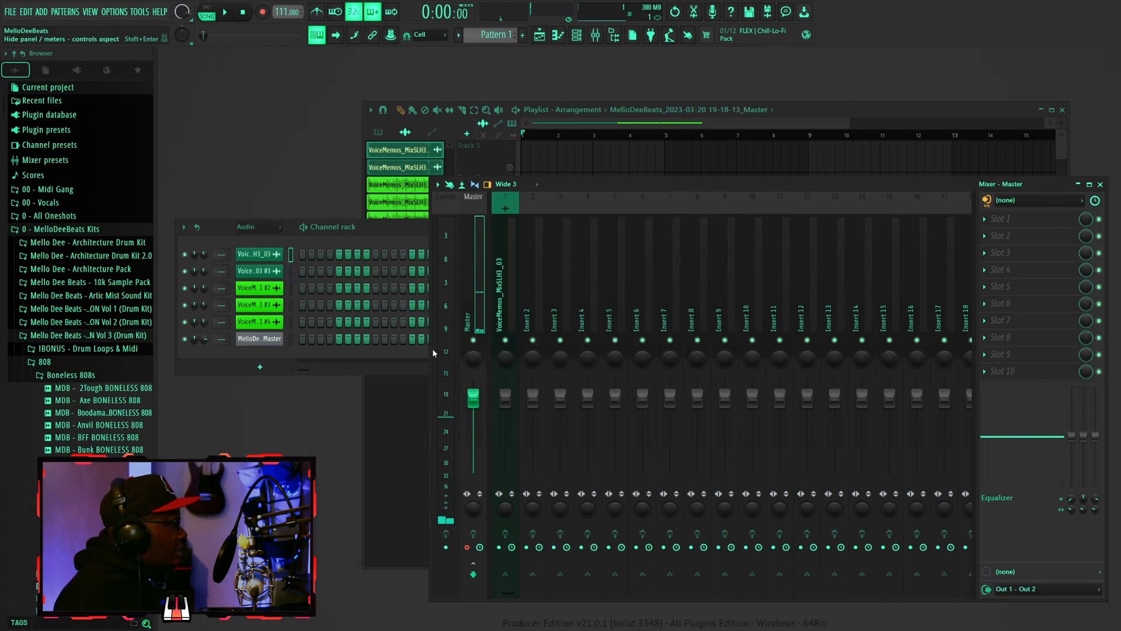
left_click(270, 343)
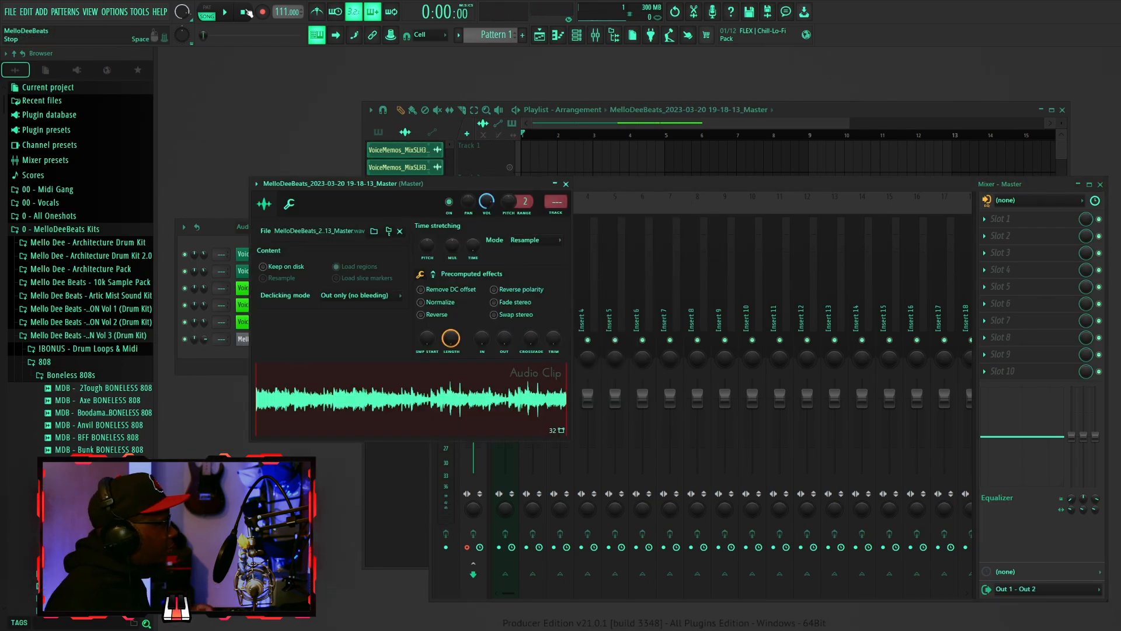
left_click(638, 165)
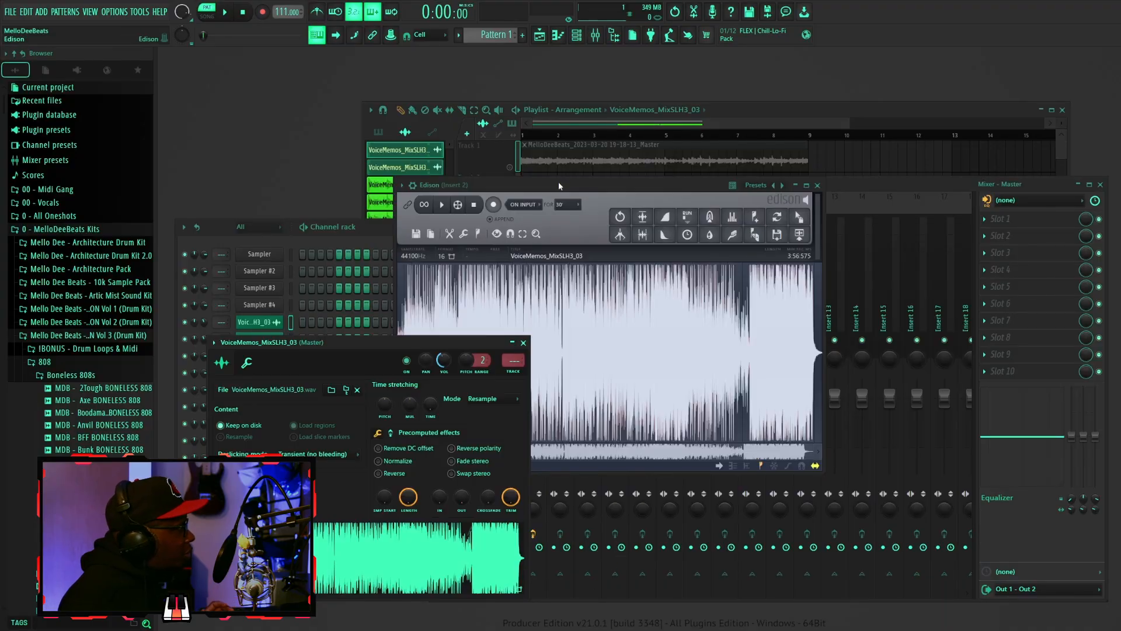
- Select and audition a section of the voice memo in Edison on Insert 2
left_click(319, 280)
left_click_drag(692, 191, 639, 231)
left_click_drag(762, 493, 549, 494)
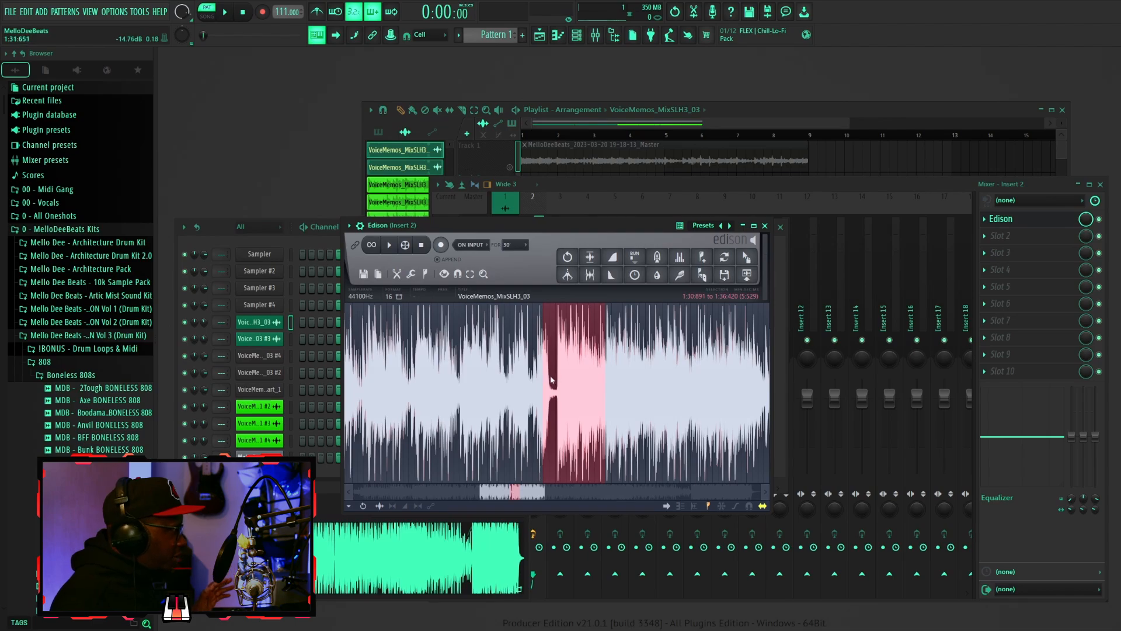
left_click_drag(544, 377, 369, 378)
left_click_drag(605, 382, 730, 385)
left_click_drag(464, 383, 442, 385)
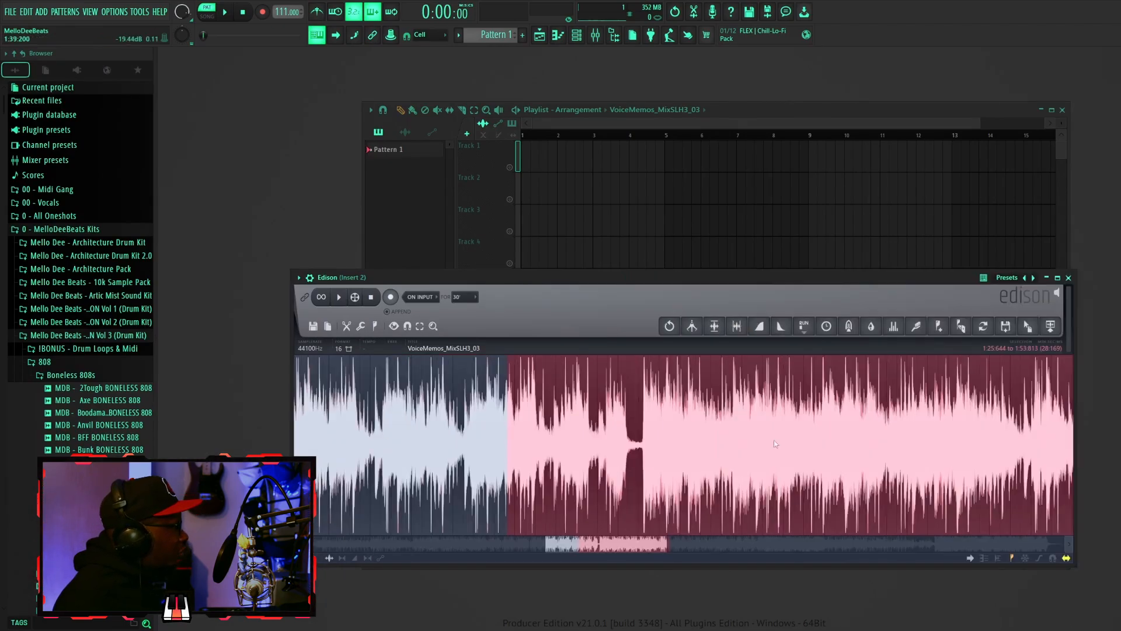
left_click_drag(667, 546, 597, 547)
key("space")
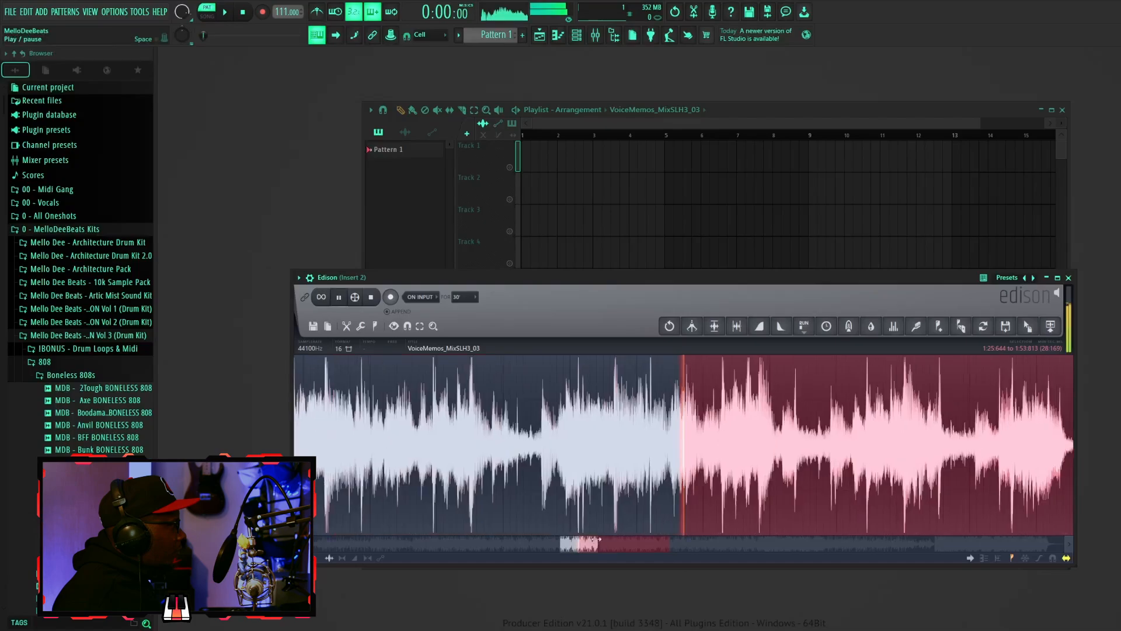
key("space")
- Narrow the Edison selection to 1:32.251–1:36.593 and turn on looped playback
left_click_drag(614, 479, 1044, 473)
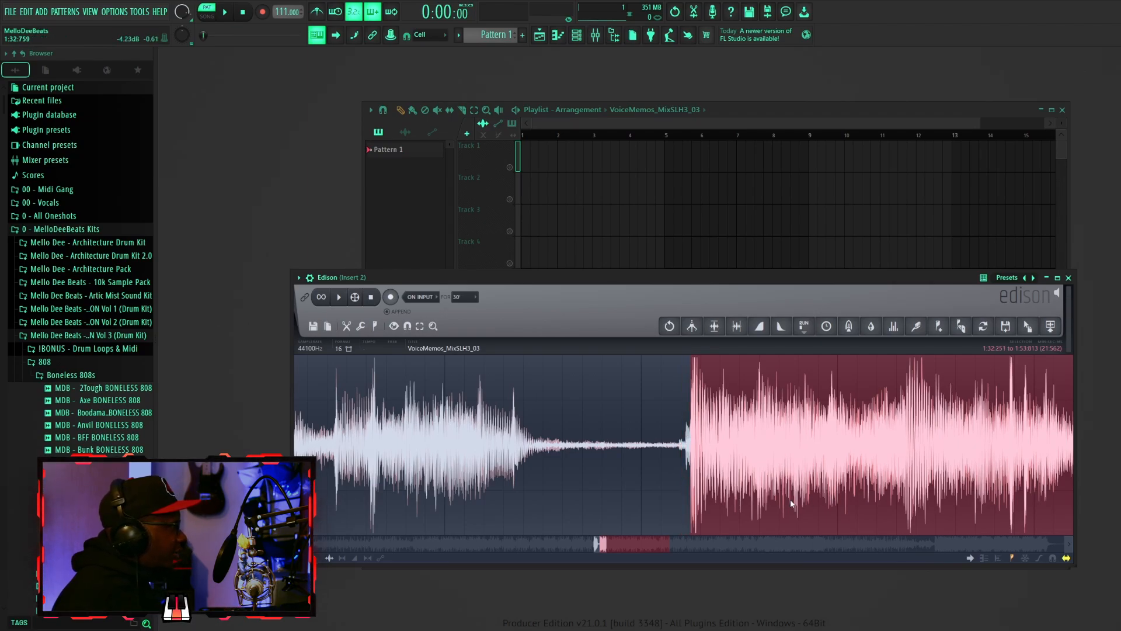
key("space")
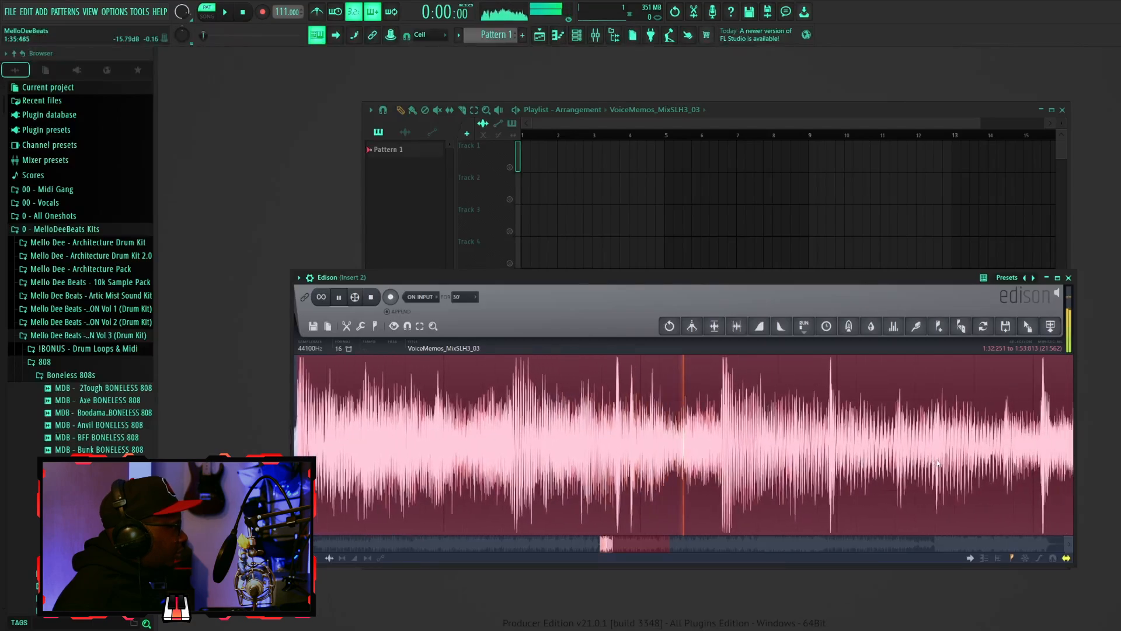
key("space")
left_click_drag(610, 546, 694, 553)
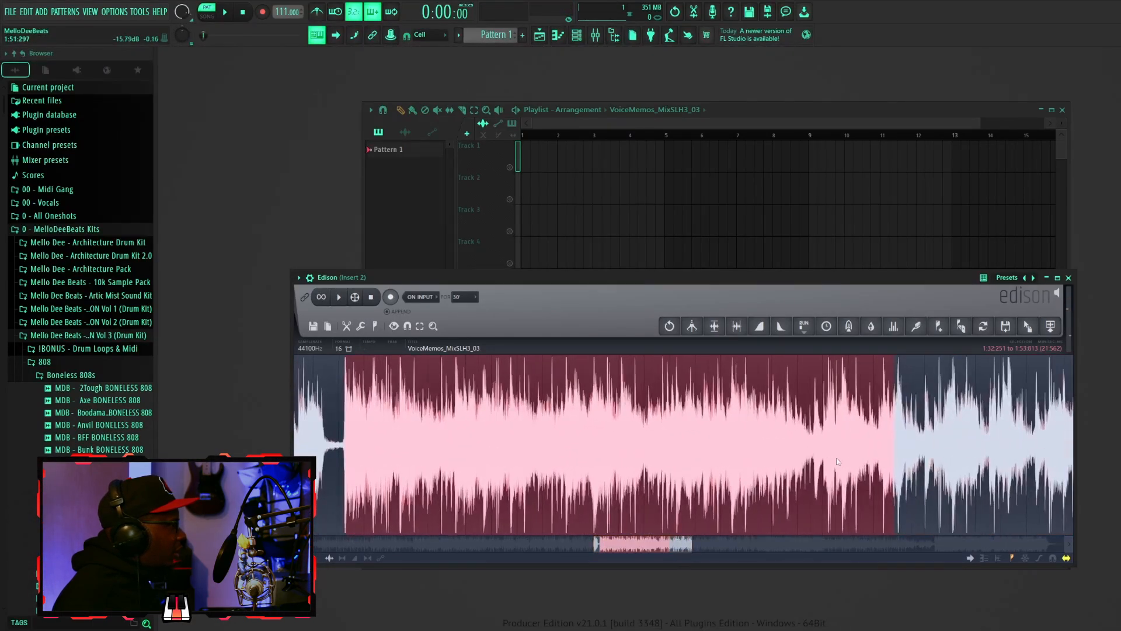
left_click_drag(496, 457, 643, 467)
scroll(429, 454, "up", 5)
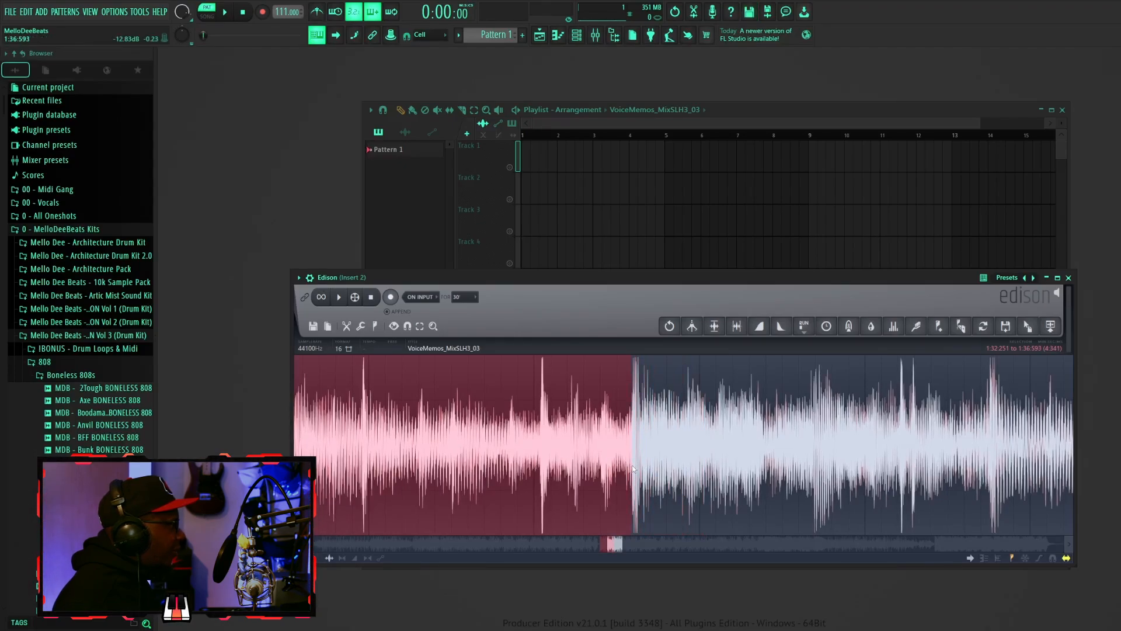
scroll(634, 469, "down", 2)
key("space")
left_click_drag(609, 544, 615, 530)
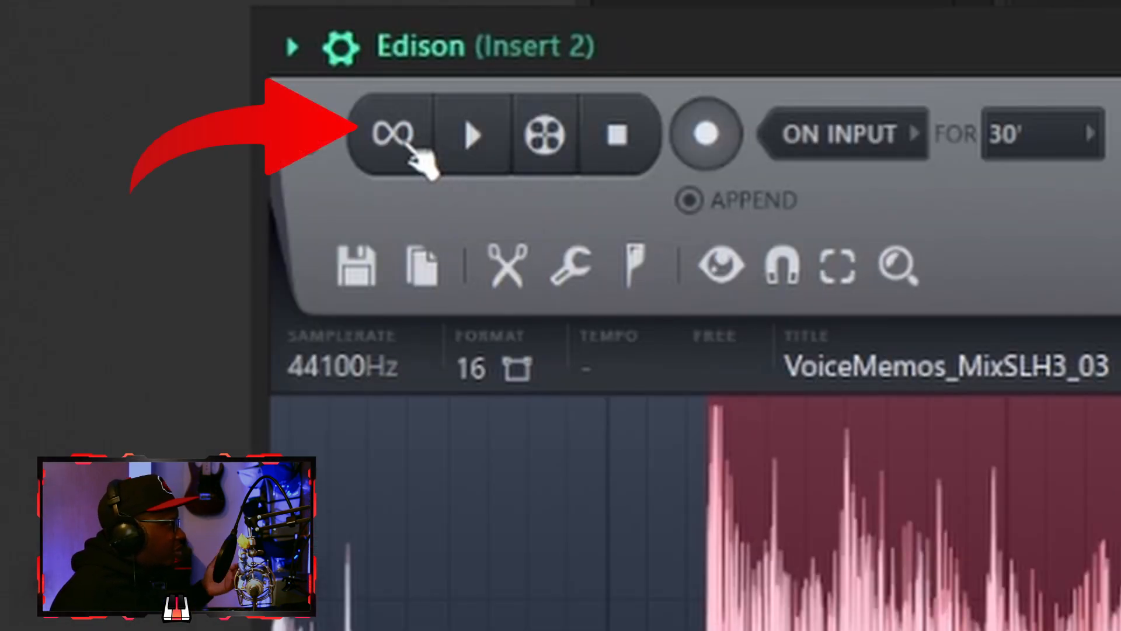
left_click(403, 140)
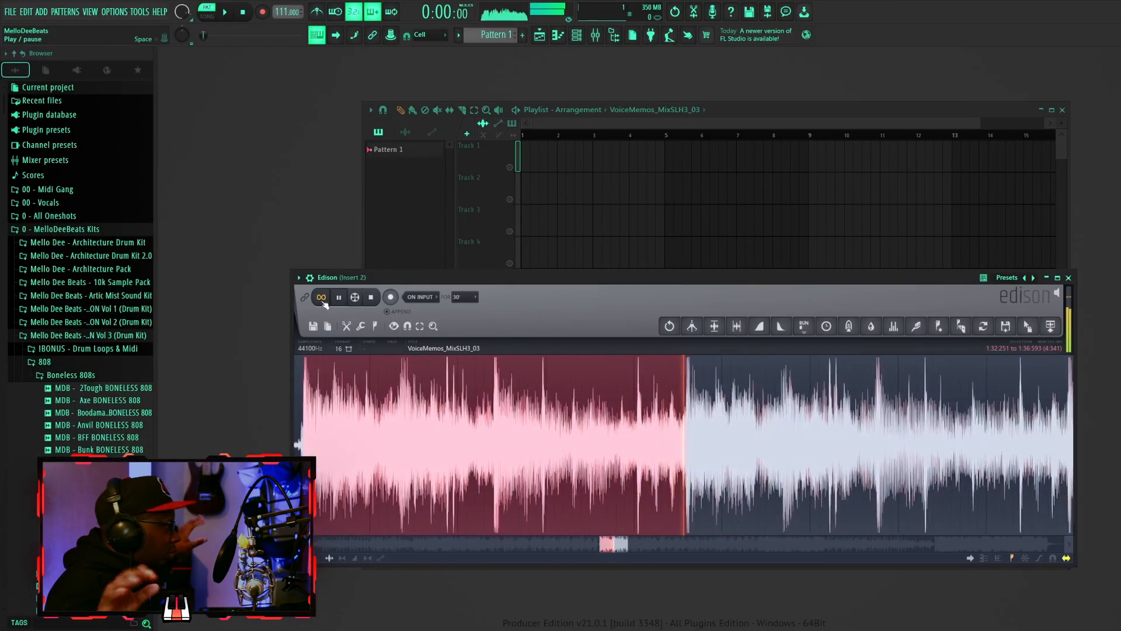
left_click(325, 303)
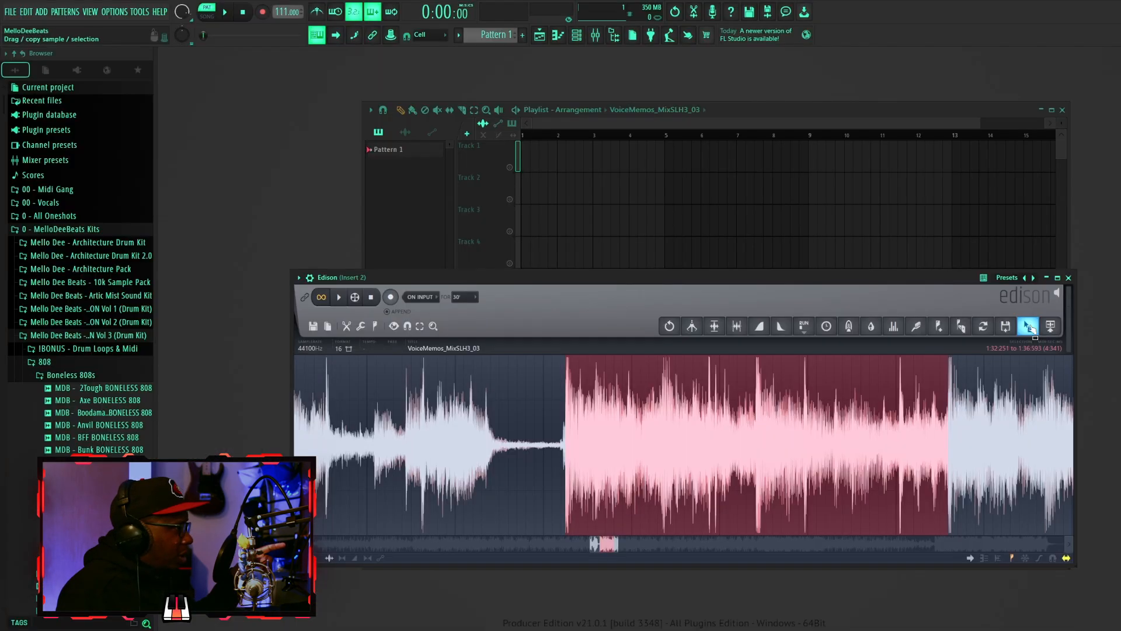
- Drag the Edison selection onto Track 1 of the playlist as a new clip
left_click_drag(896, 246, 789, 404)
left_click_drag(991, 381, 534, 167)
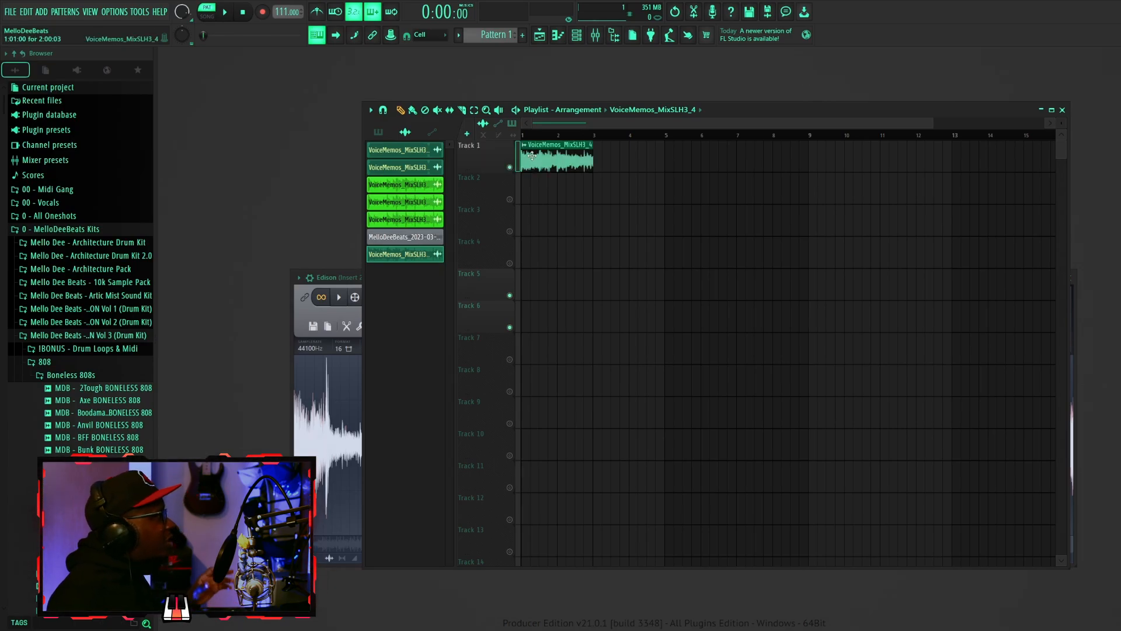
double_click(532, 155)
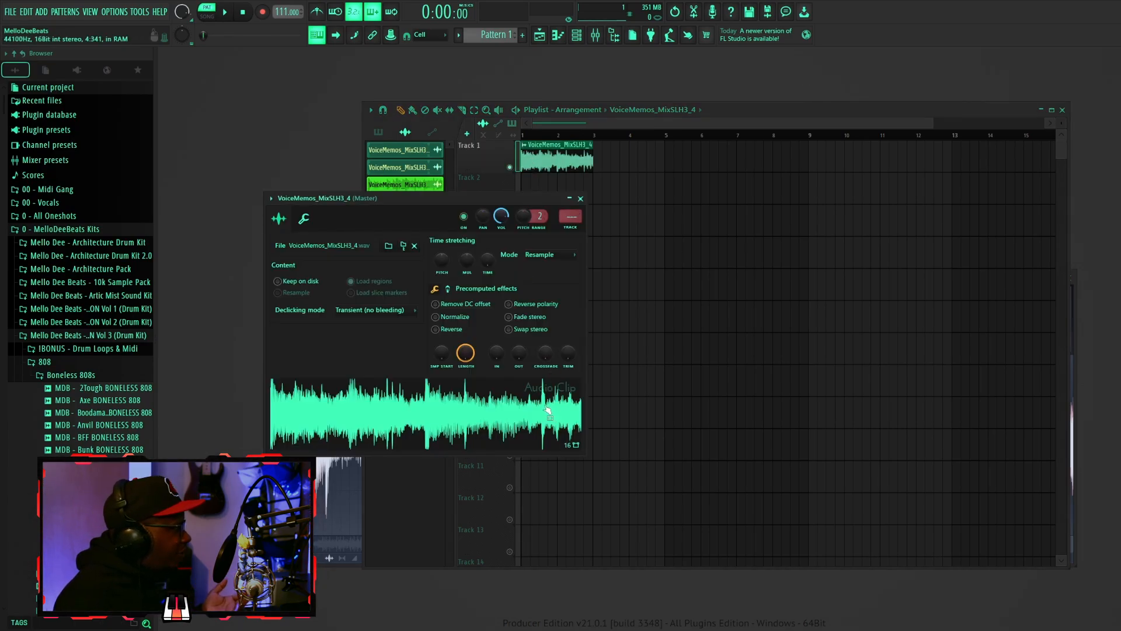
left_click(581, 199)
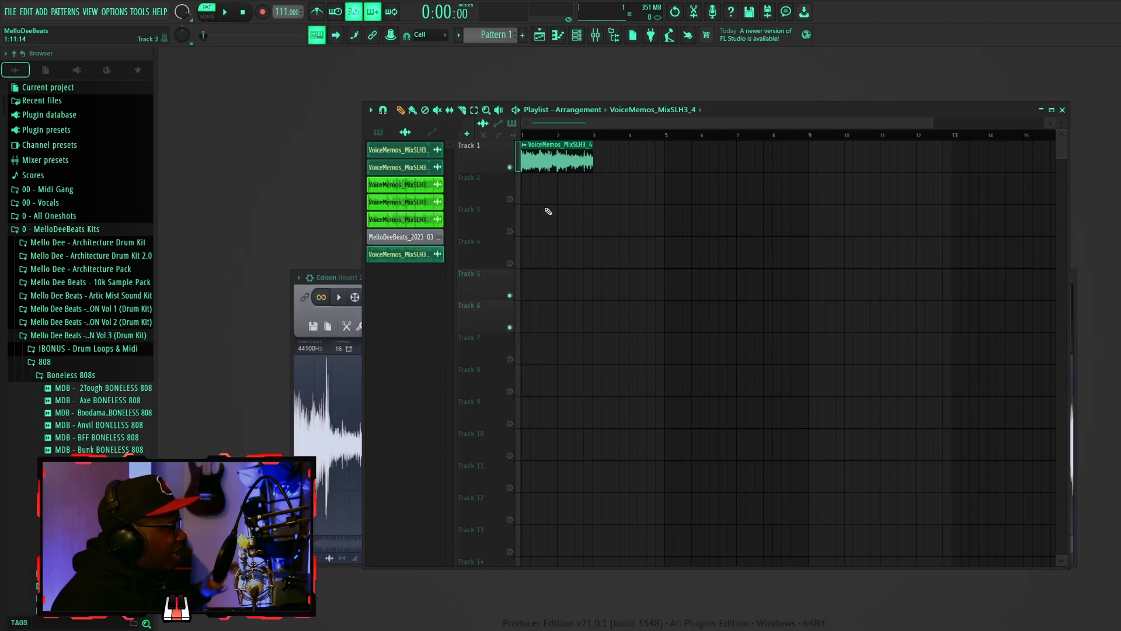
- Try to load a different sample into the new clip's channel from the Sliced audio folder
double_click(540, 156)
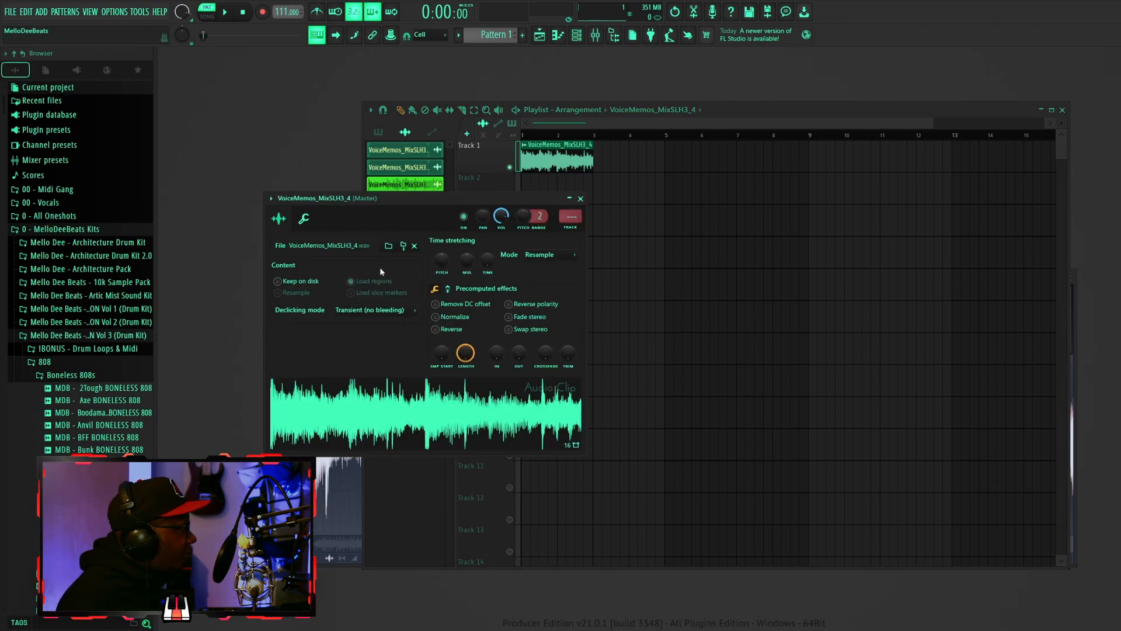
left_click(576, 36)
right_click(274, 355)
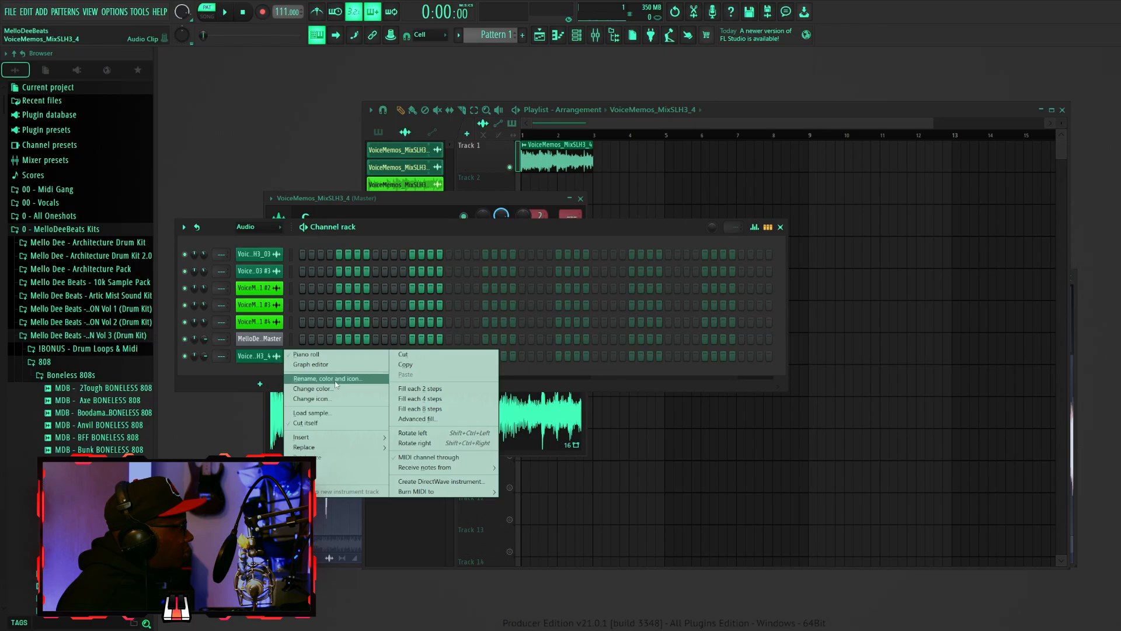
left_click(265, 362)
right_click(272, 360)
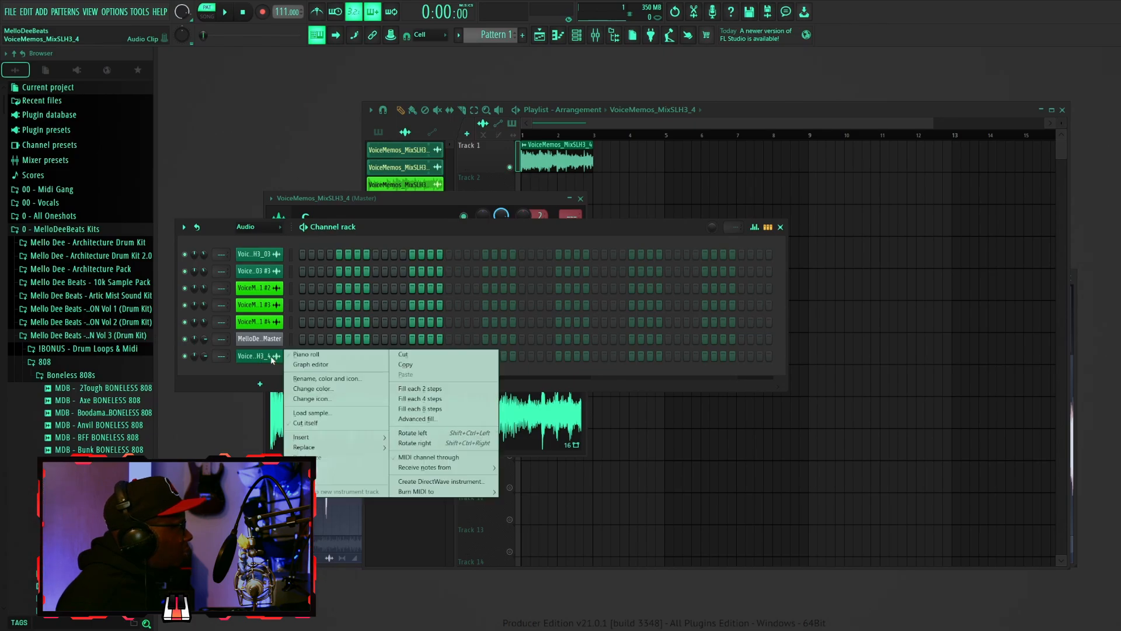
left_click(341, 416)
scroll(377, 333, "down", 5)
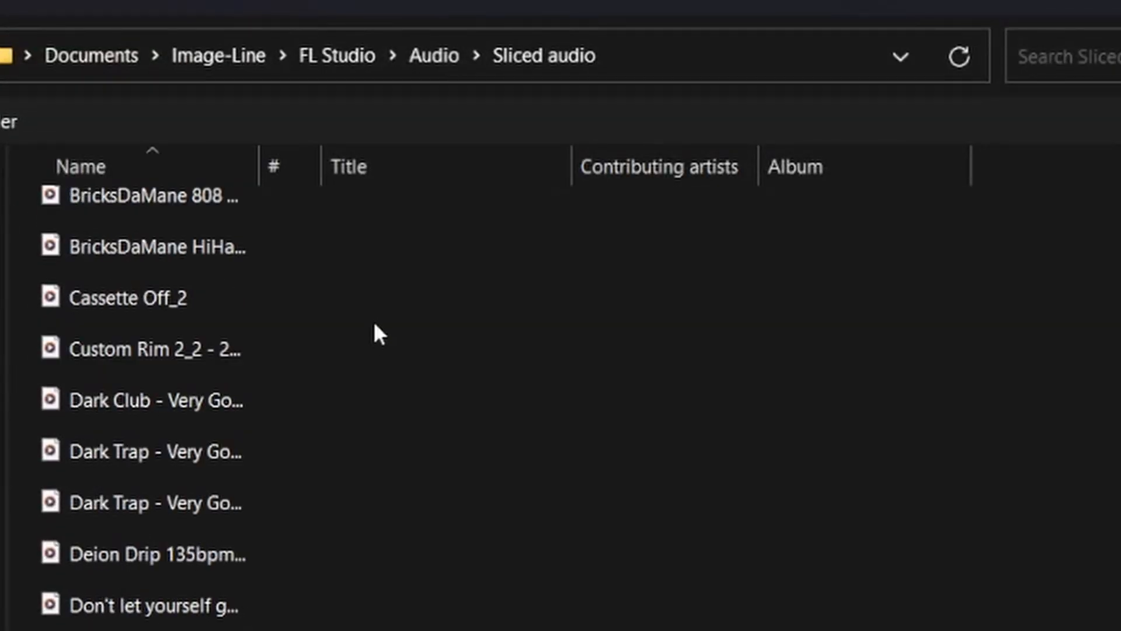
scroll(379, 334, "down", 5)
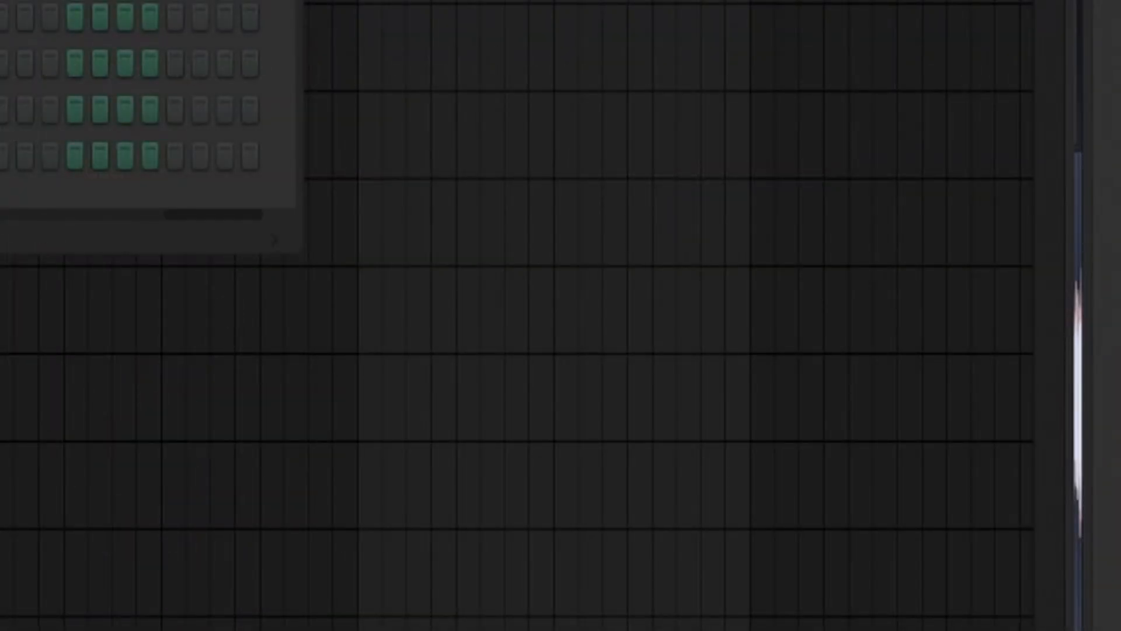
- Time-stretch the Track 1 clip to 2 bars in its channel settings and play it back
left_click_drag(969, 125, 660, 125)
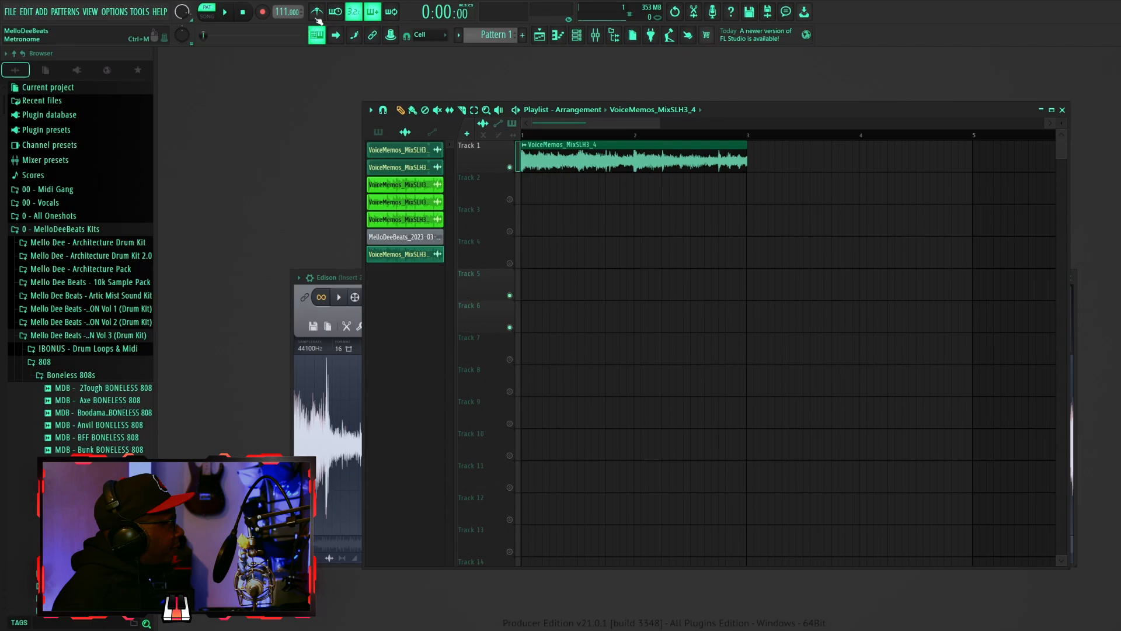
double_click(546, 157)
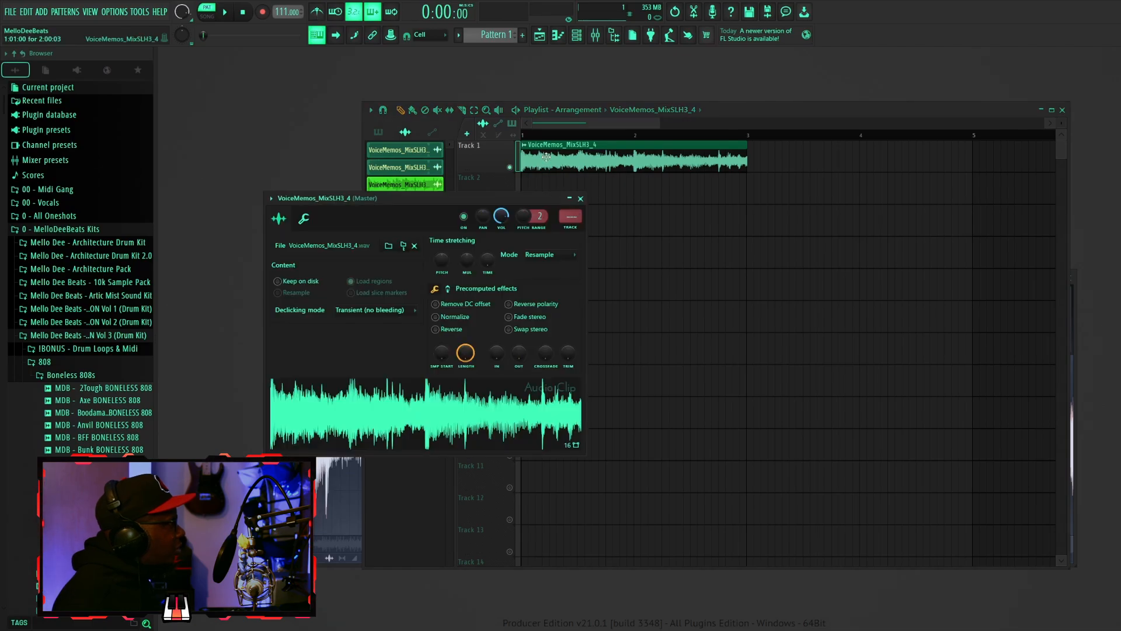
left_click_drag(409, 198, 362, 192)
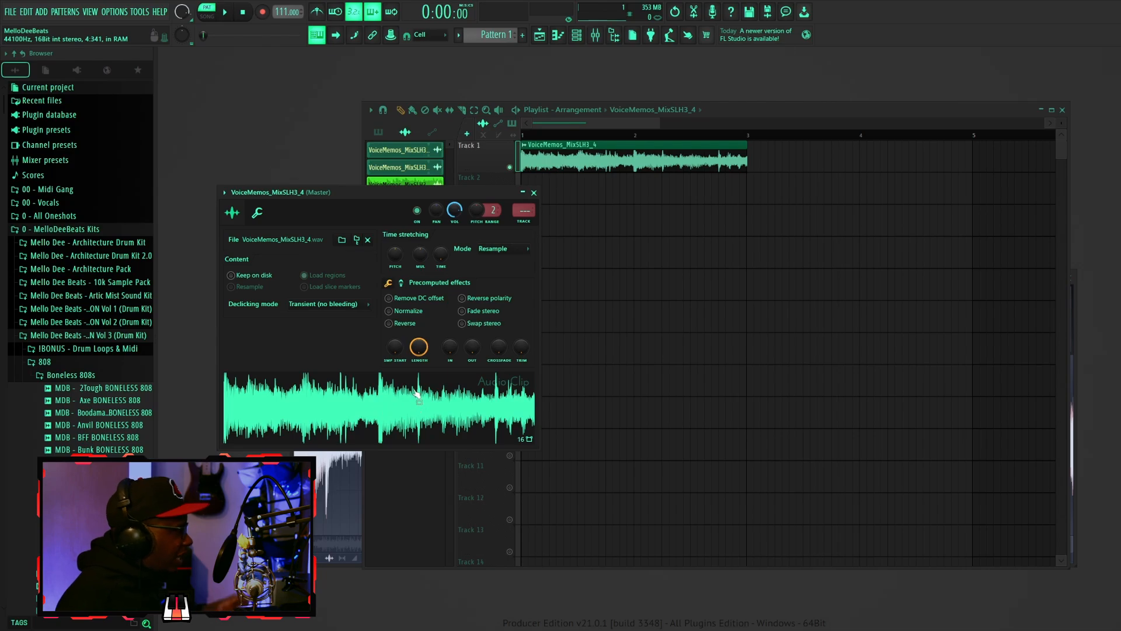
right_click(441, 258)
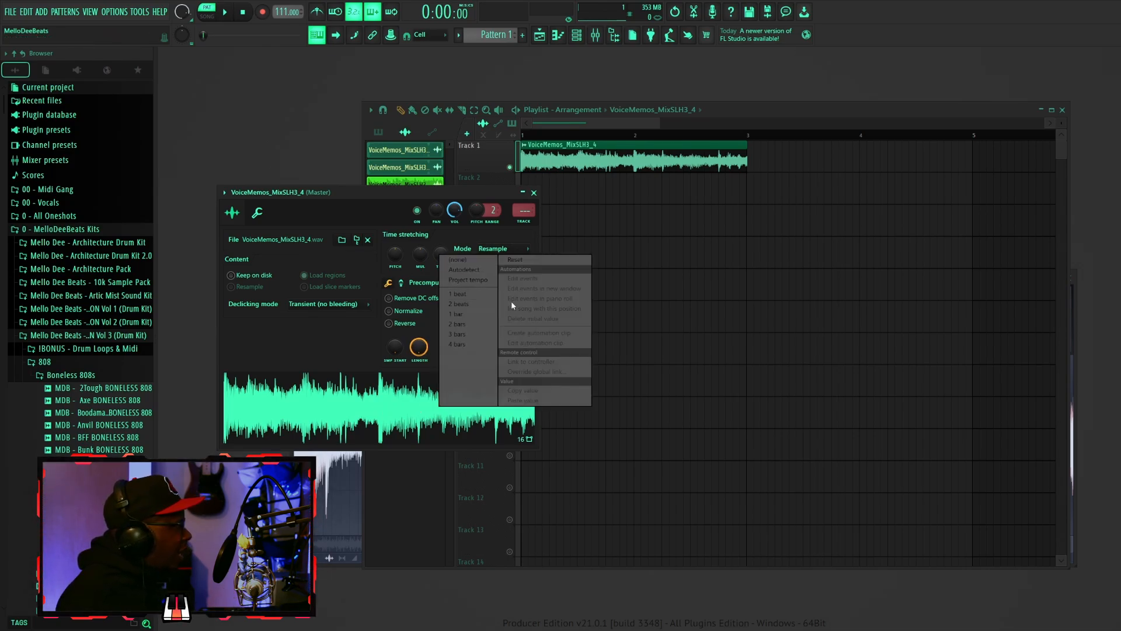
left_click(479, 314)
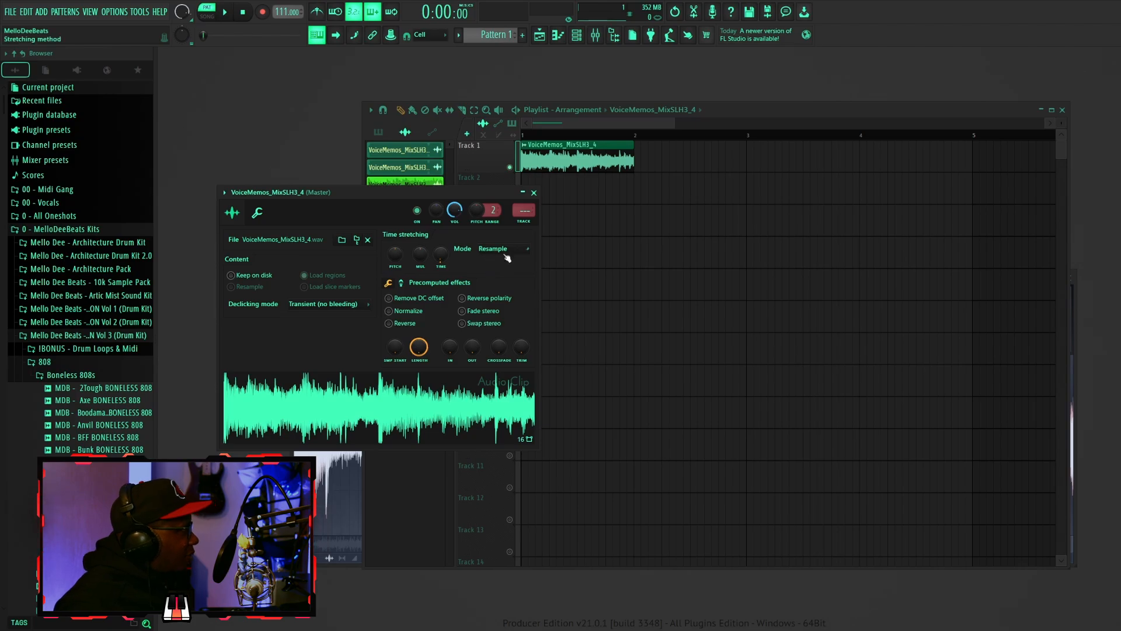
left_click(534, 193)
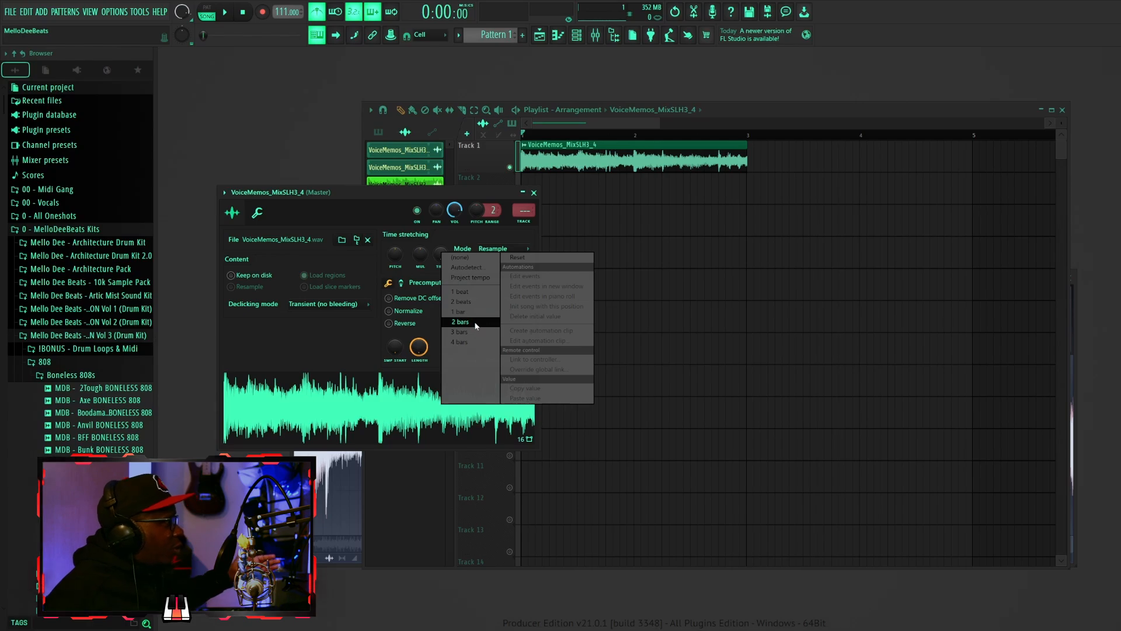
left_click(468, 322)
left_click(534, 192)
key("space")
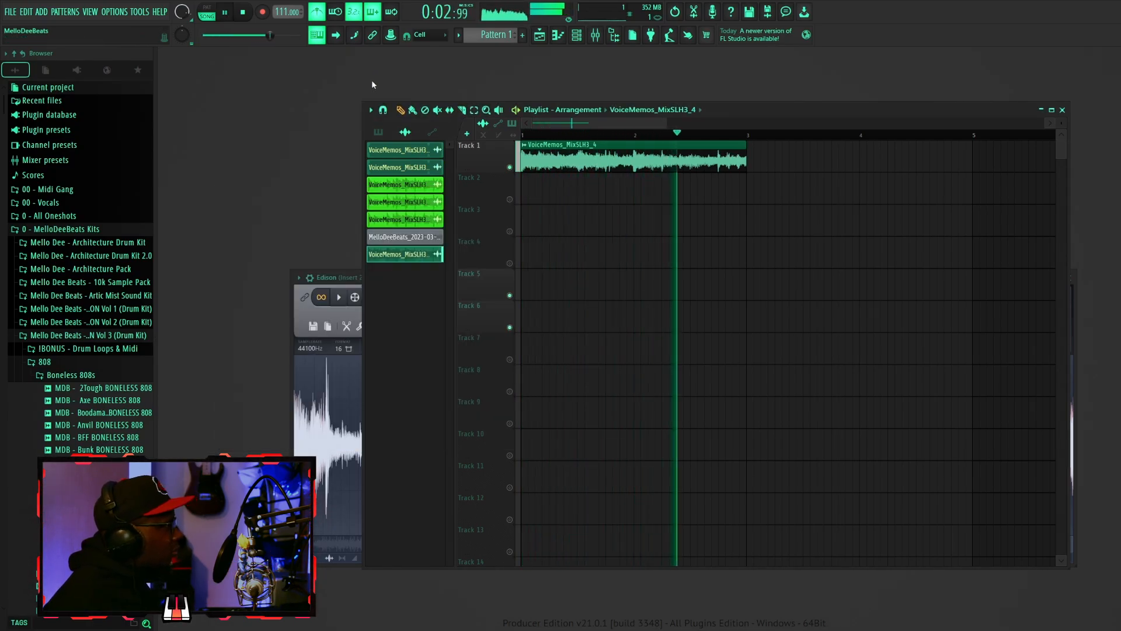
key("space")
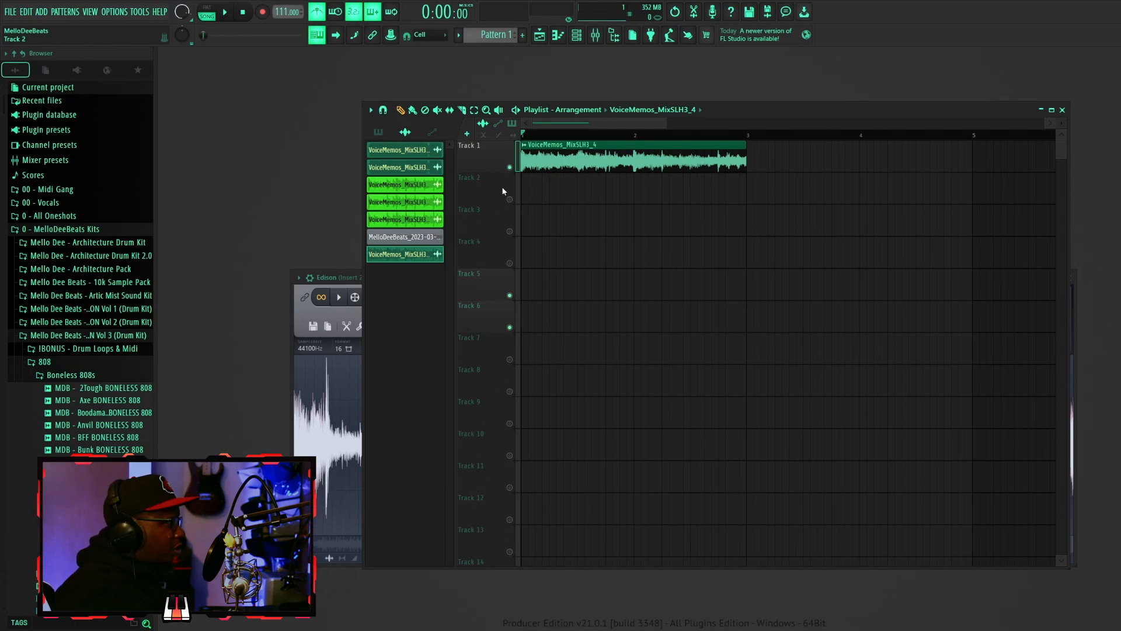
- Chop the Track 1 clip in beats
left_click(524, 148)
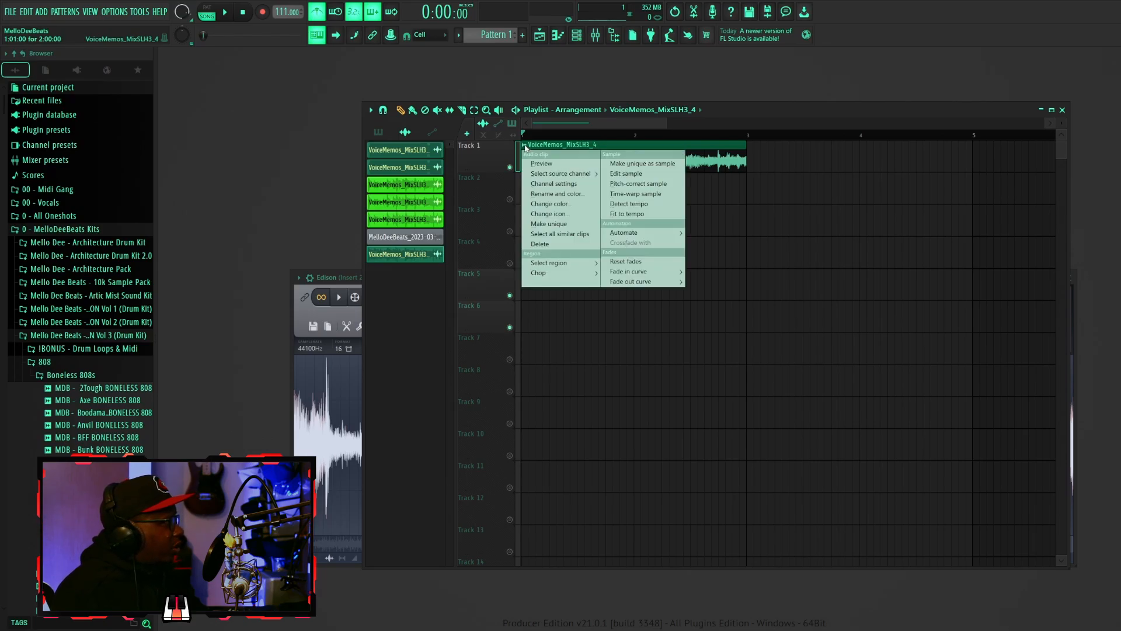
mouse_move(560, 274)
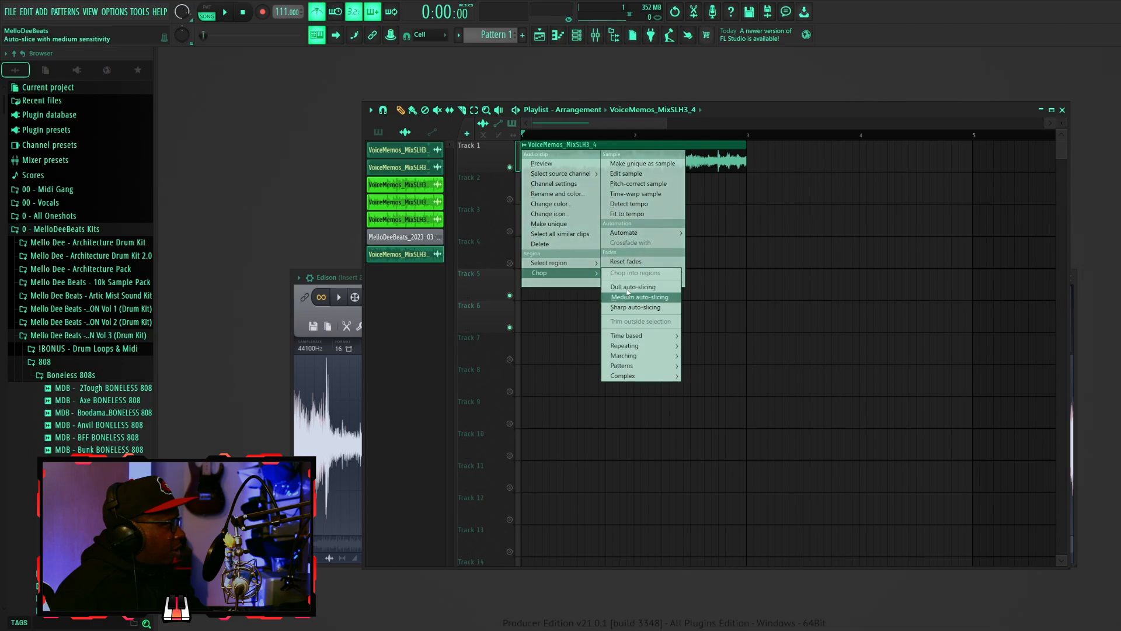
mouse_move(663, 345)
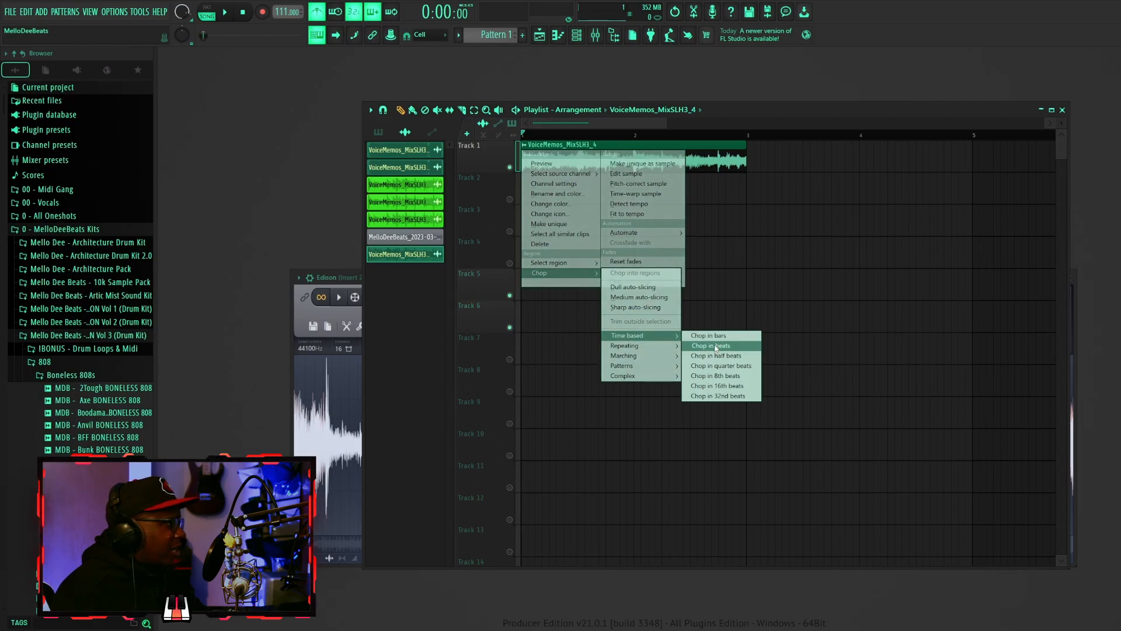
left_click(716, 347)
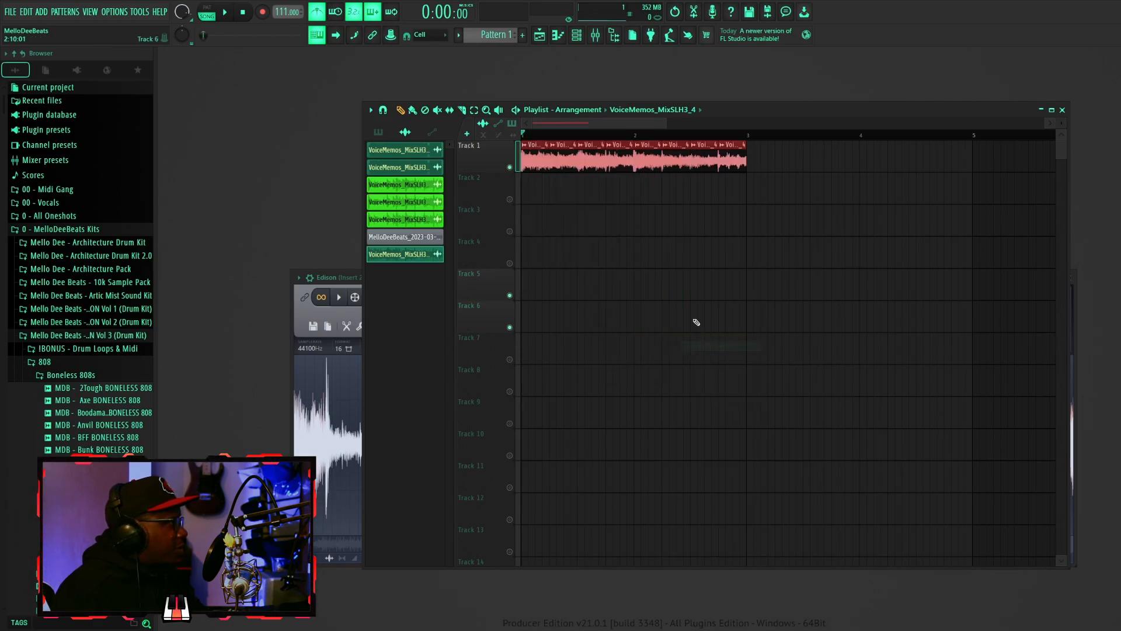
- Move one slice down onto Track 2 at the start and nudge the first Track 1 slice slightly later
left_click_drag(563, 170, 528, 213)
left_click(510, 198)
left_click_drag(522, 159, 538, 160)
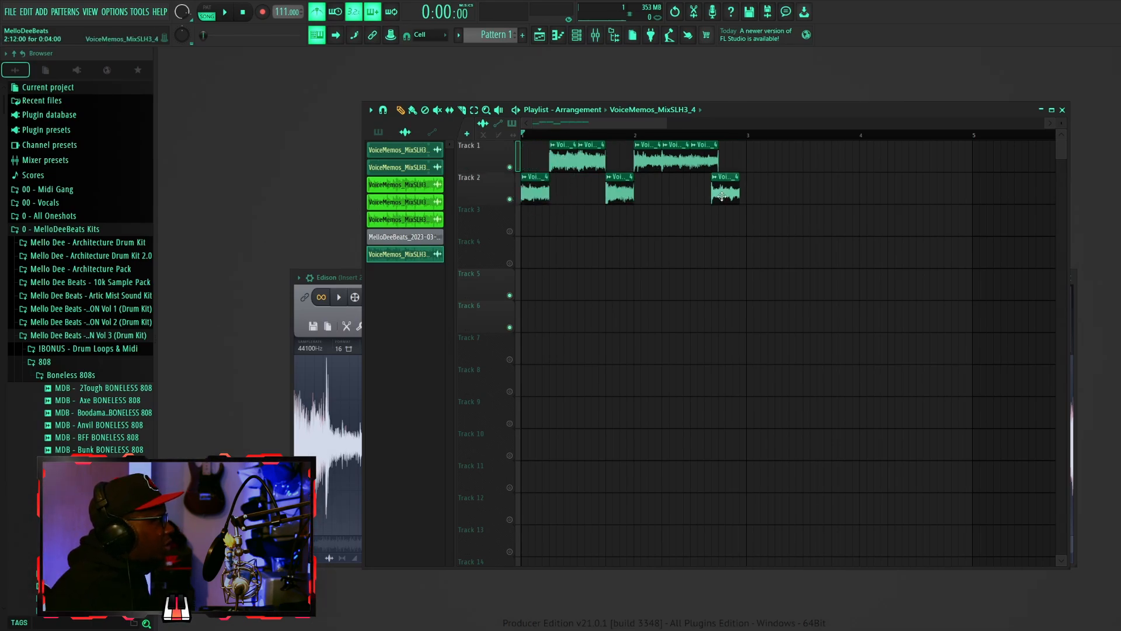
- Alternate the chopped slices between Track 1 and Track 2 and play the arrangement
left_click_drag(717, 194, 731, 163)
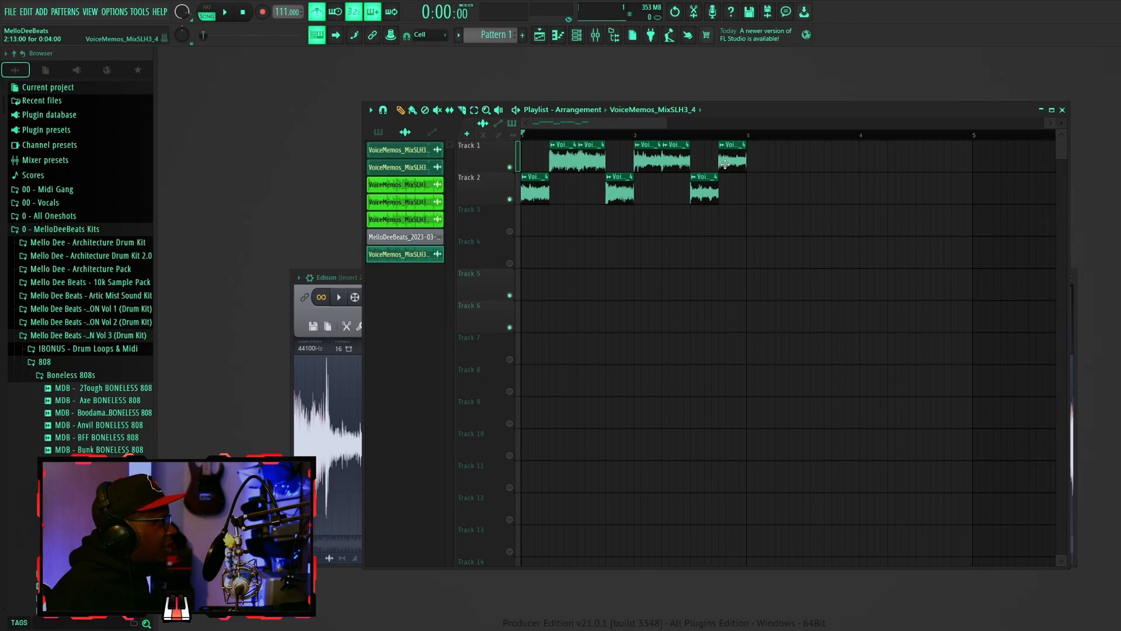
key("space")
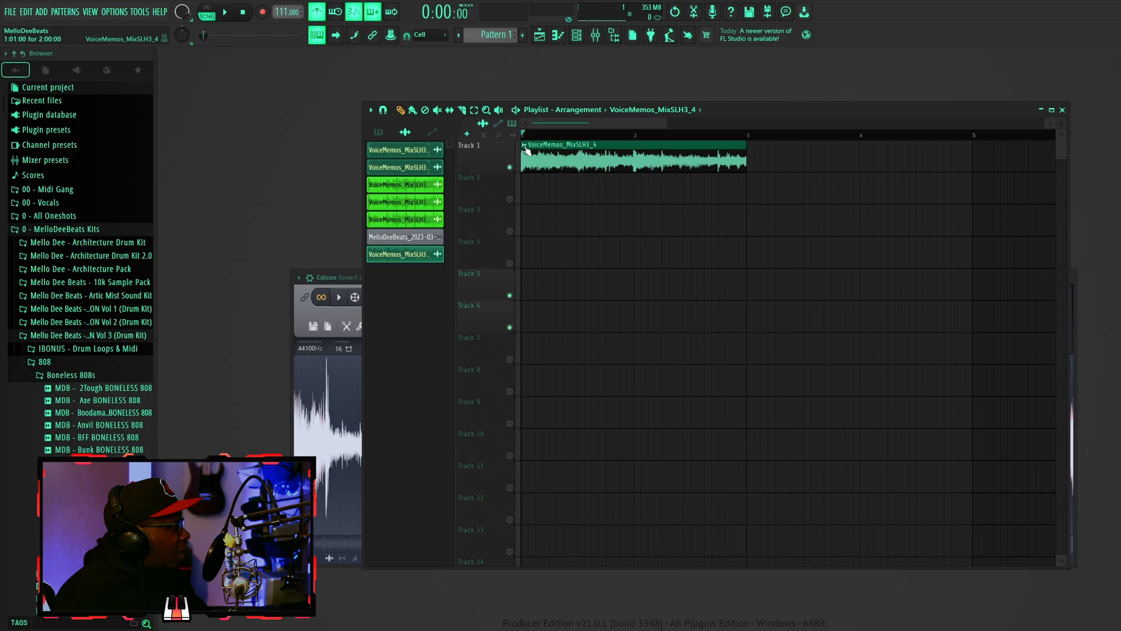
- Chop the Track 1 clip with the Complex Stutter 2 pattern and play it back
left_click(525, 145)
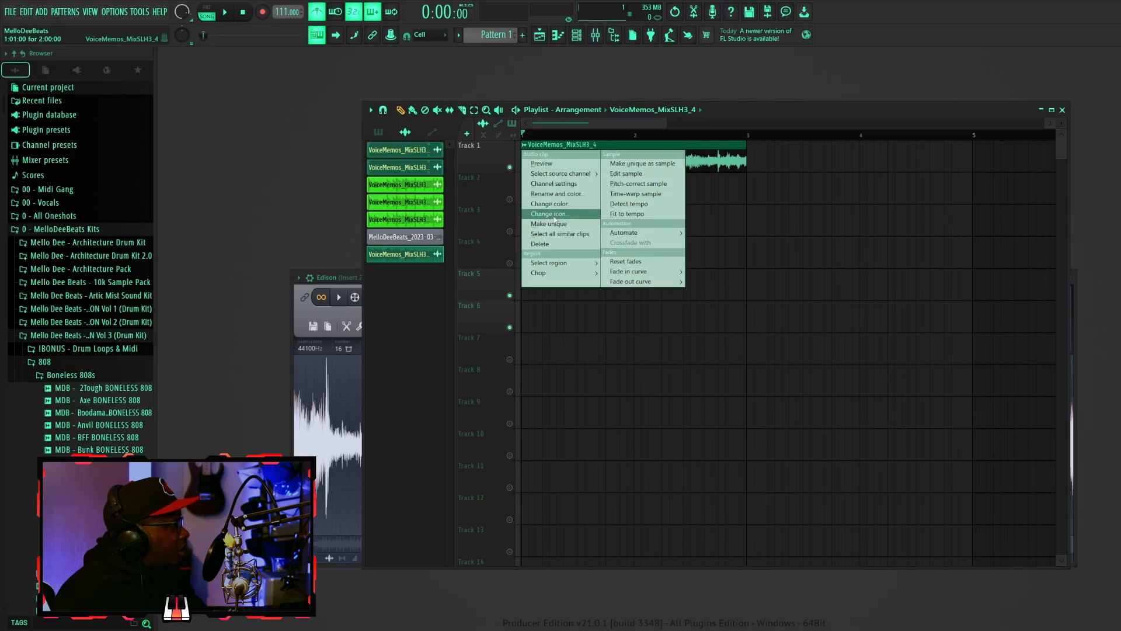
mouse_move(573, 267)
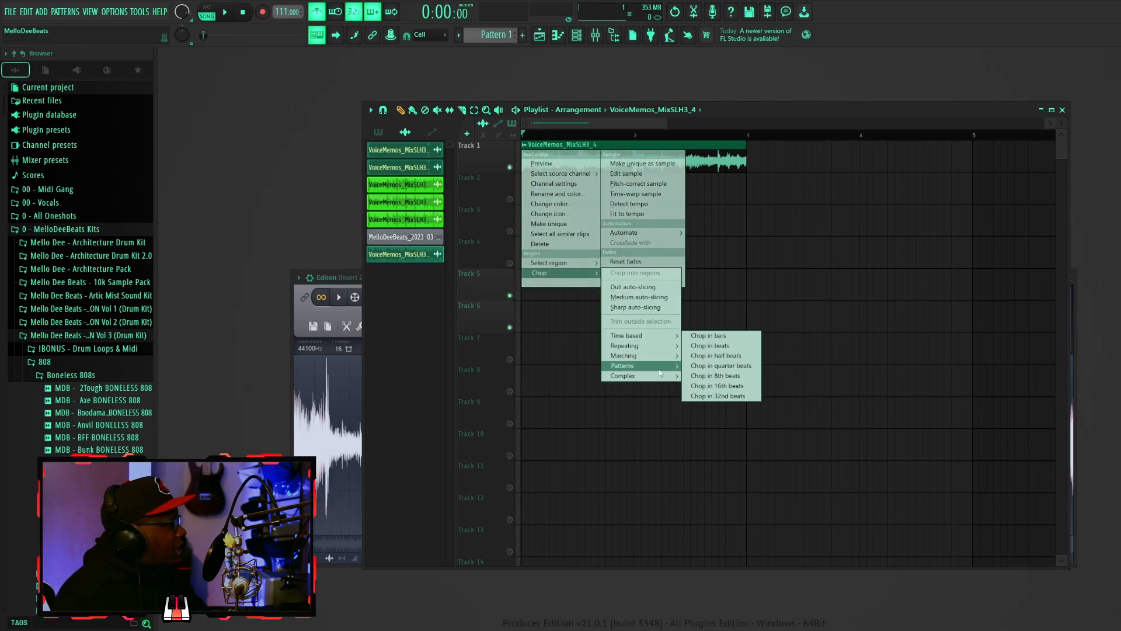
mouse_move(666, 377)
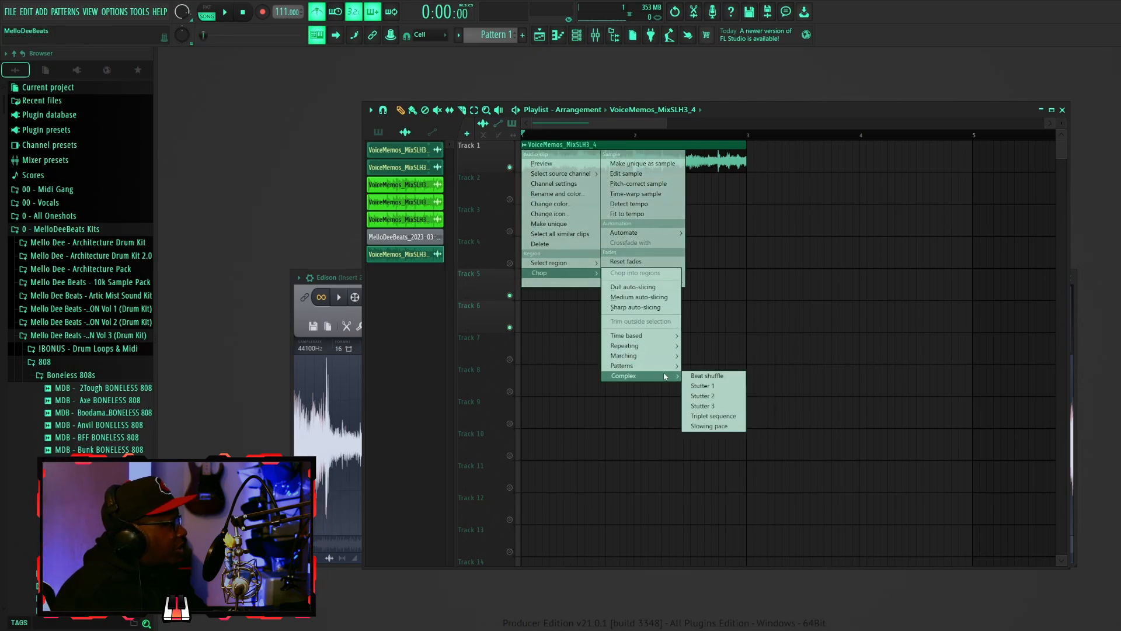
left_click(704, 396)
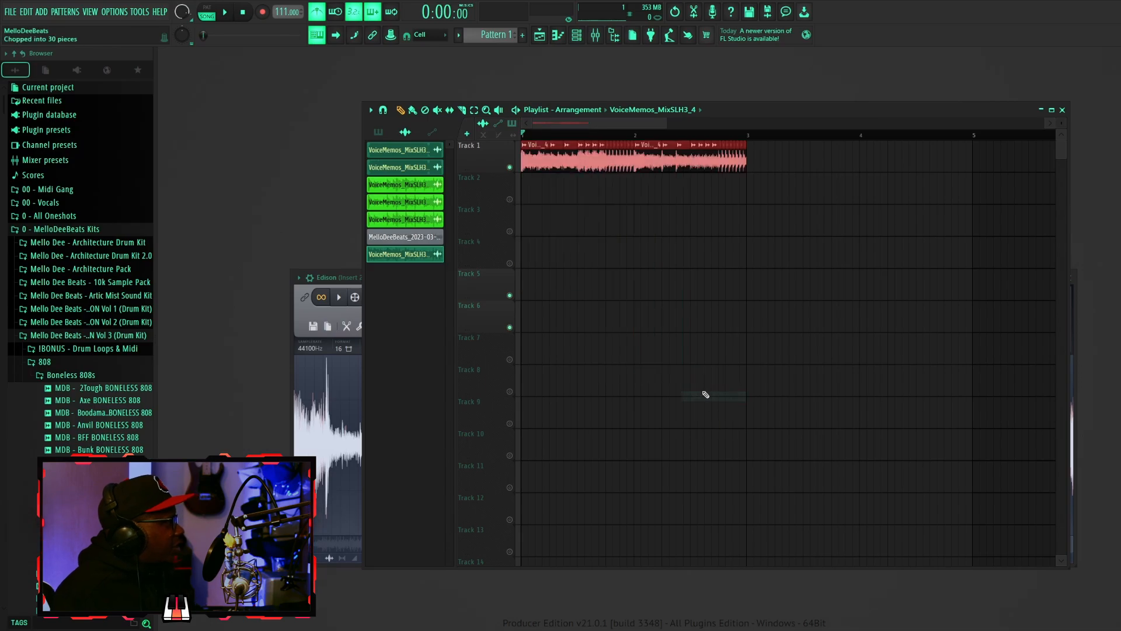
key("space")
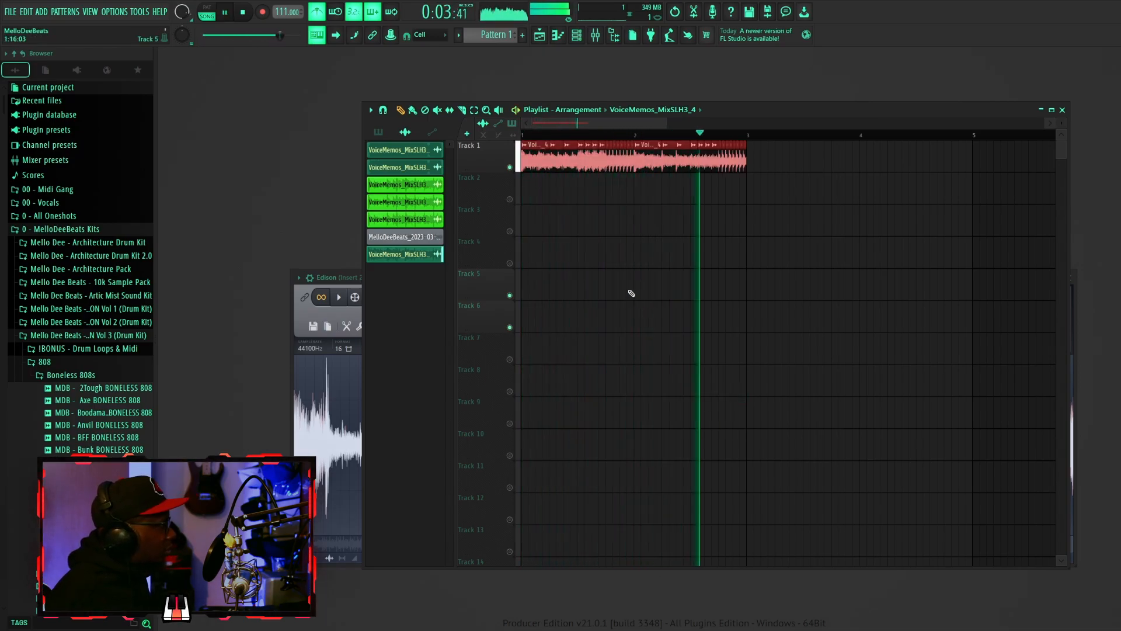
key("space")
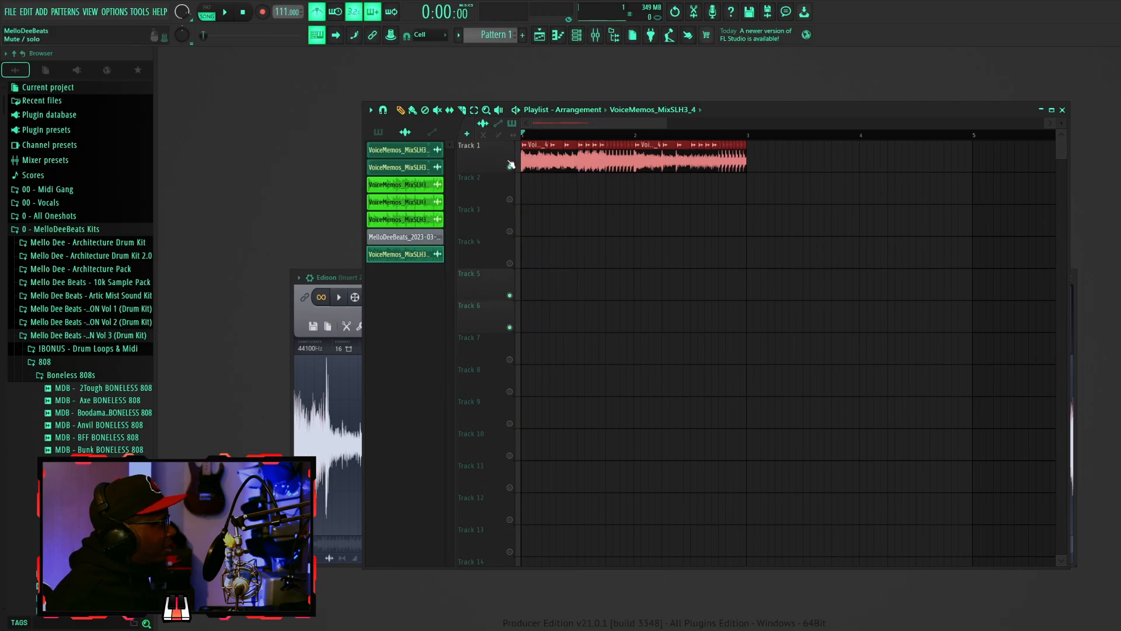
- Chop the Track 1 clip again with a loop pattern from the Chop options and play it back
left_click(524, 145)
left_click(524, 145)
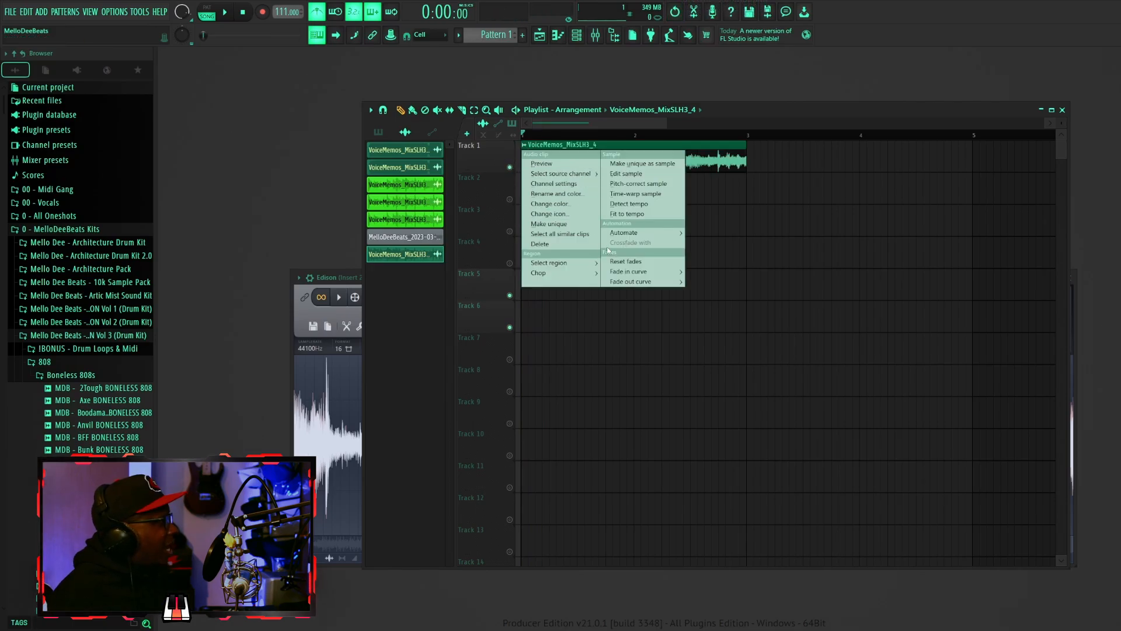
mouse_move(595, 279)
mouse_move(648, 365)
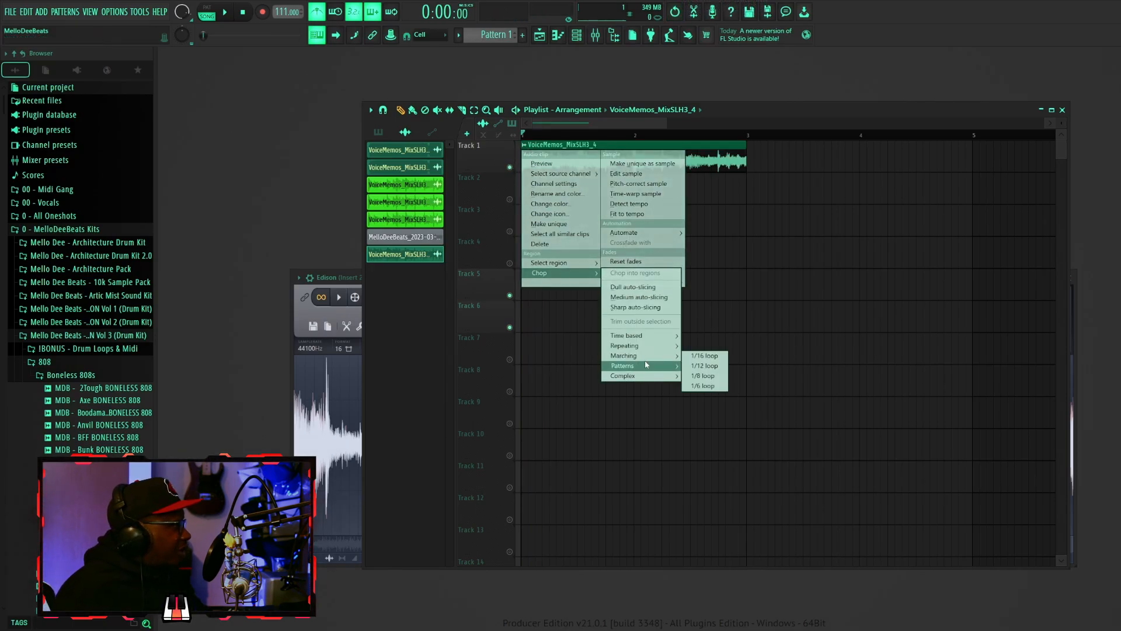
left_click(704, 395)
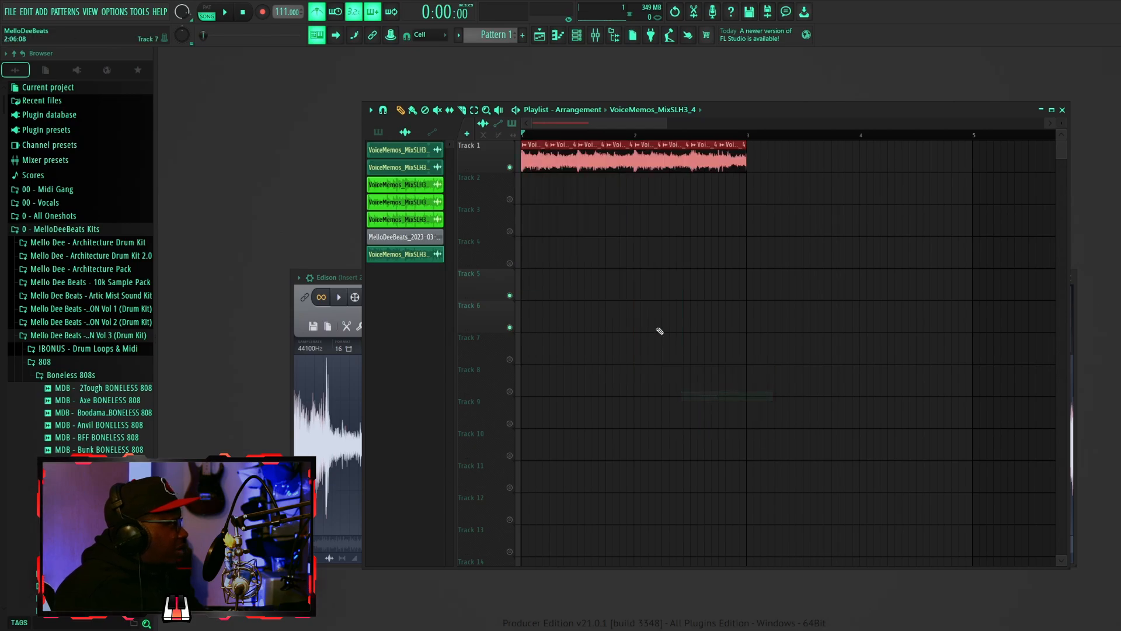
key("space")
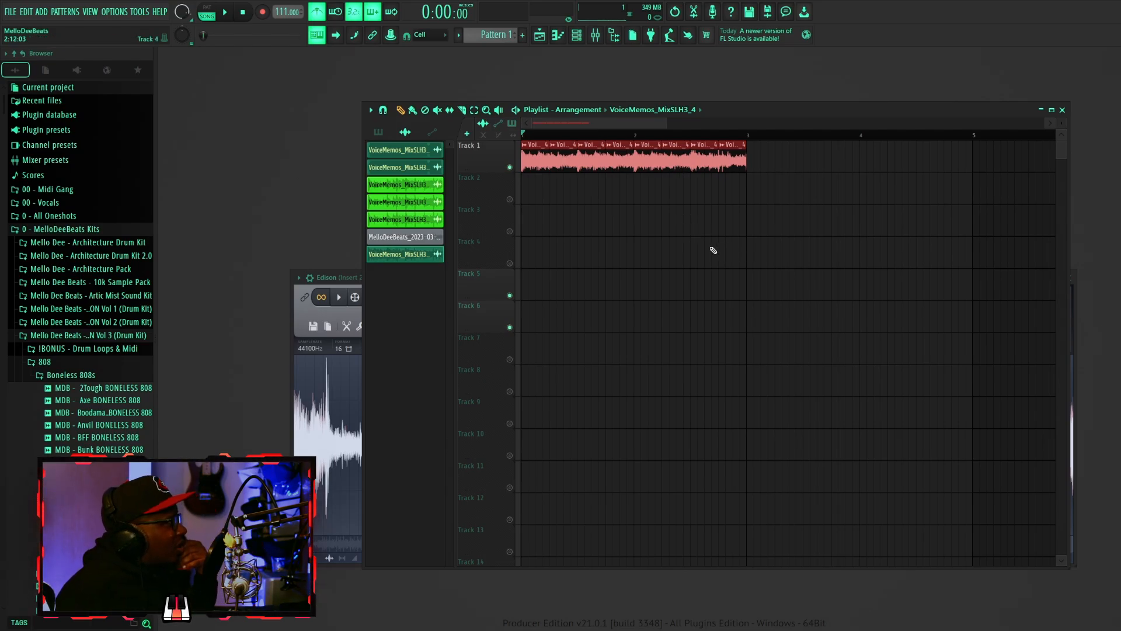
- Delete the chopped clip from Track 1 and bring up the mixer and channel rack
right_click(740, 163)
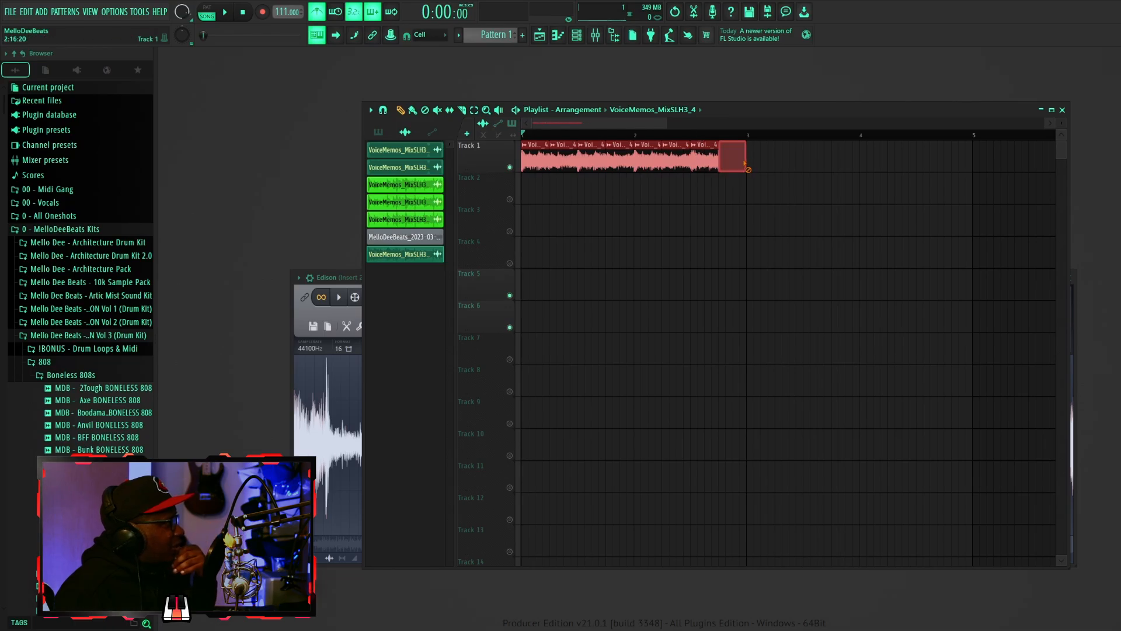
left_click(597, 36)
left_click(578, 36)
left_click(578, 37)
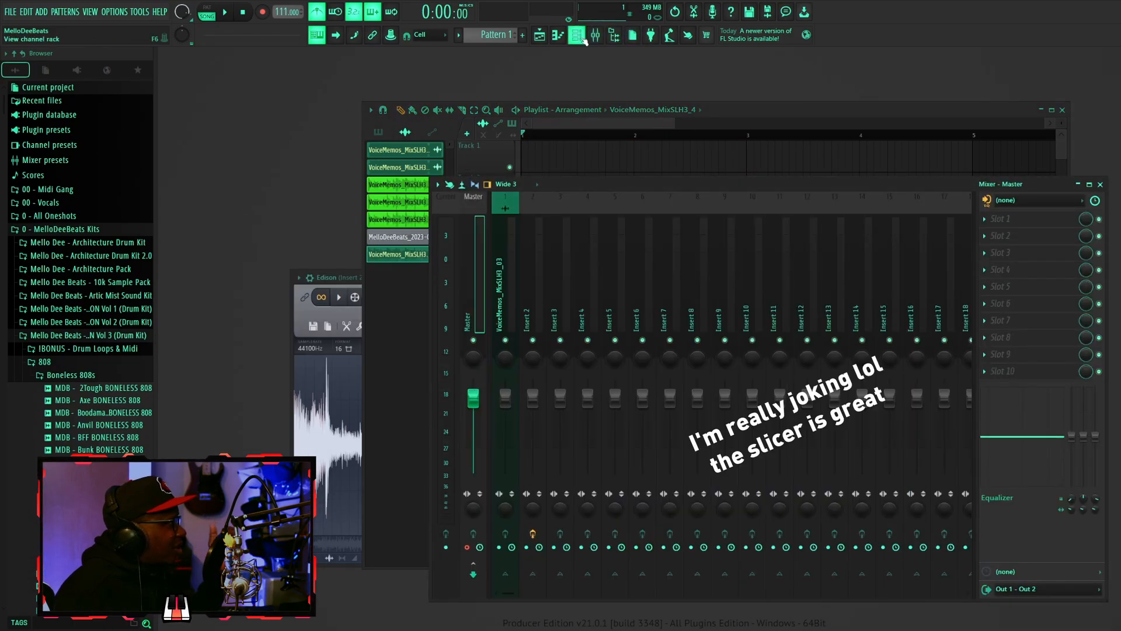
left_click(577, 36)
- Load the voice memo sample into a Fruity Slicer channel and send its slices to the piano roll
left_click(257, 228)
right_click(283, 252)
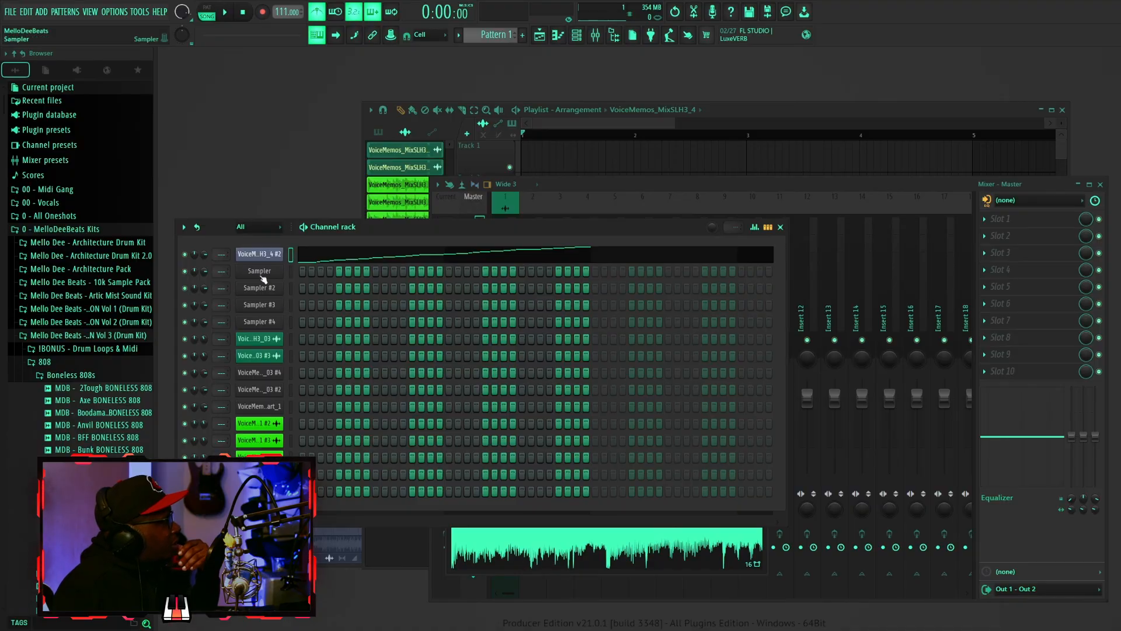
left_click(263, 255)
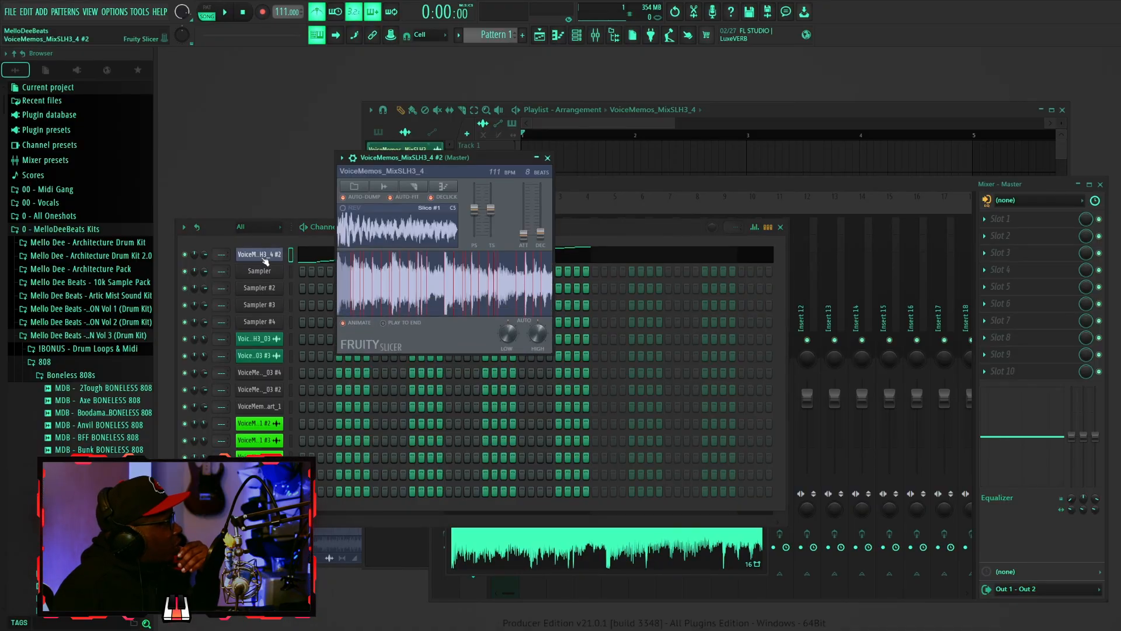
left_click_drag(543, 552, 422, 286)
left_click(369, 185)
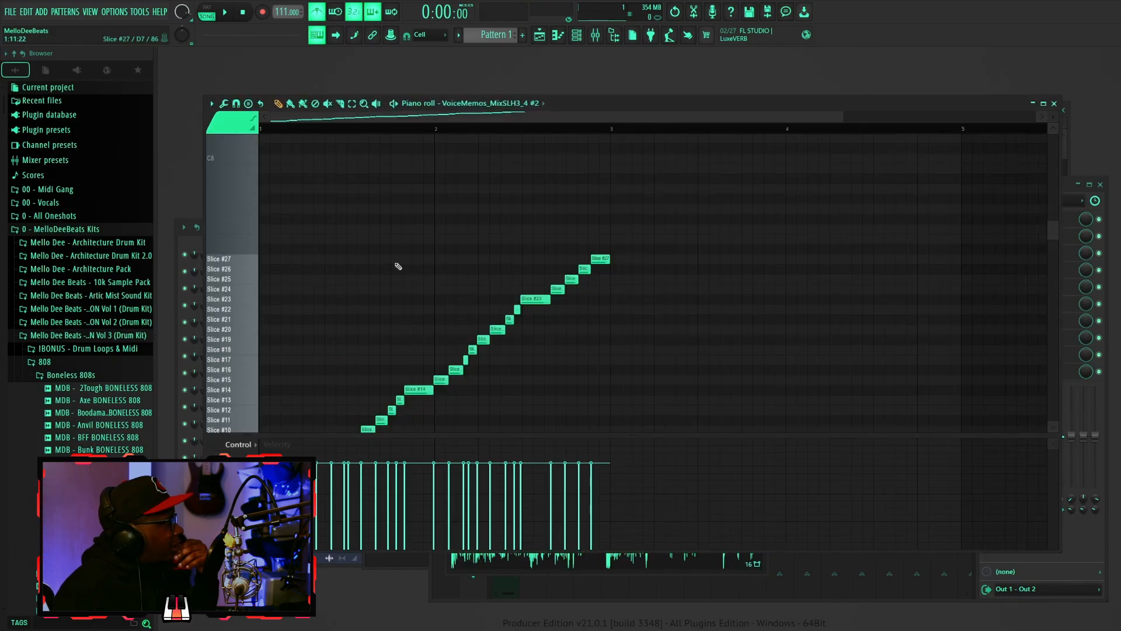
- Switch to pattern mode and play back the sliced pattern in the piano roll
left_click(206, 11)
key("space")
scroll(508, 245, "down", 6)
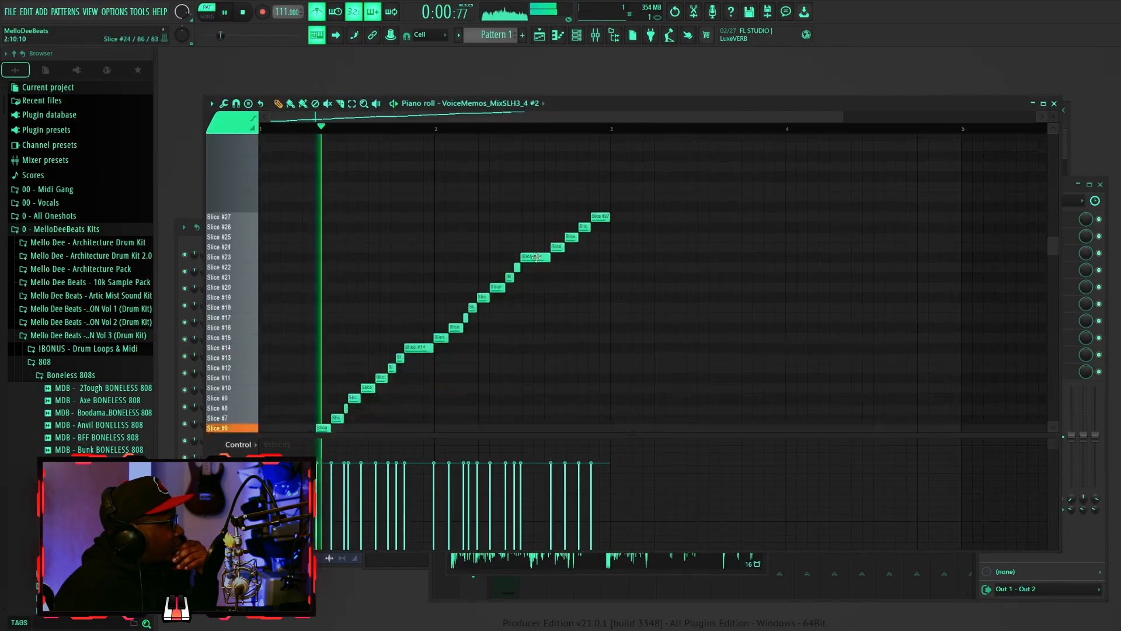
scroll(493, 246, "up", 5)
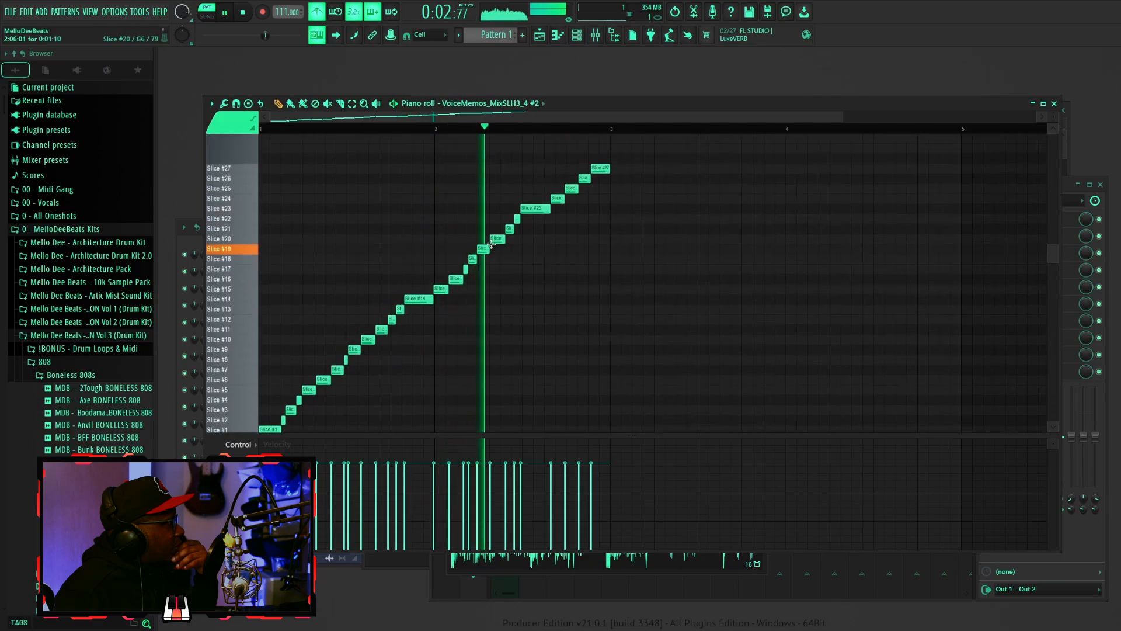
key("space")
- Re-slice the sample in Fruity Slicer by Beat and play the pattern
left_click_drag(619, 104, 753, 138)
left_click(263, 255)
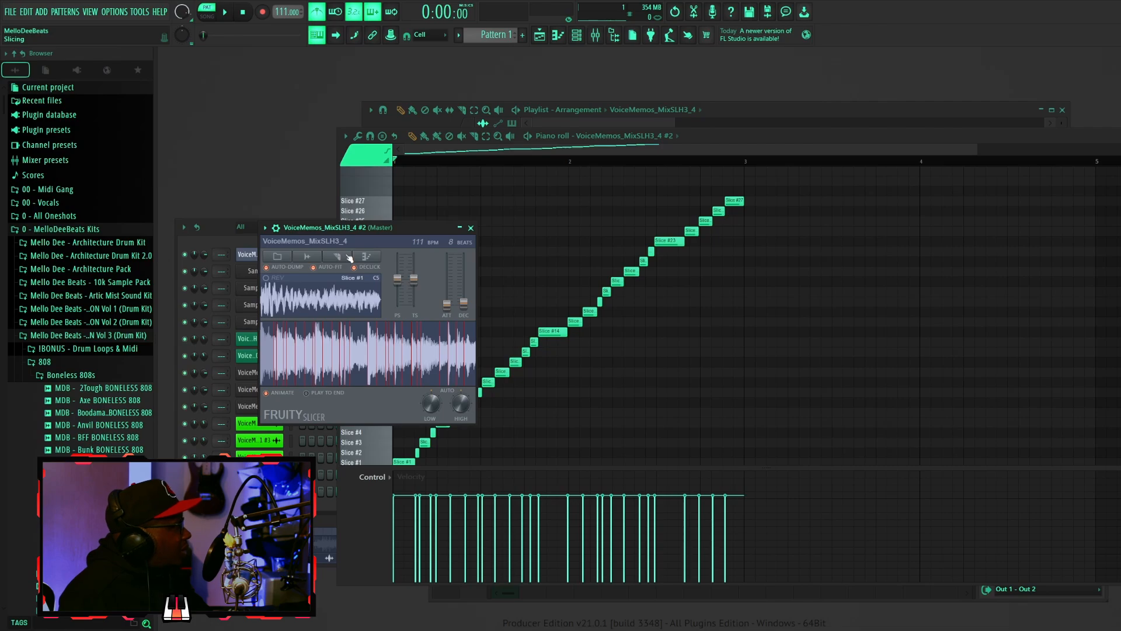
left_click(350, 258)
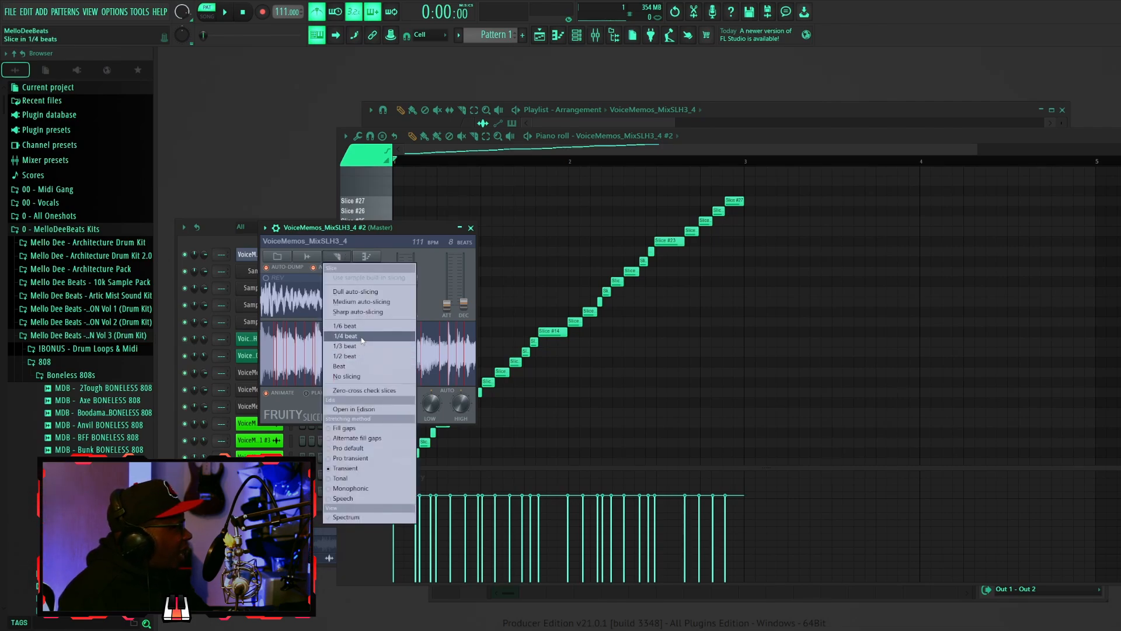
left_click(360, 365)
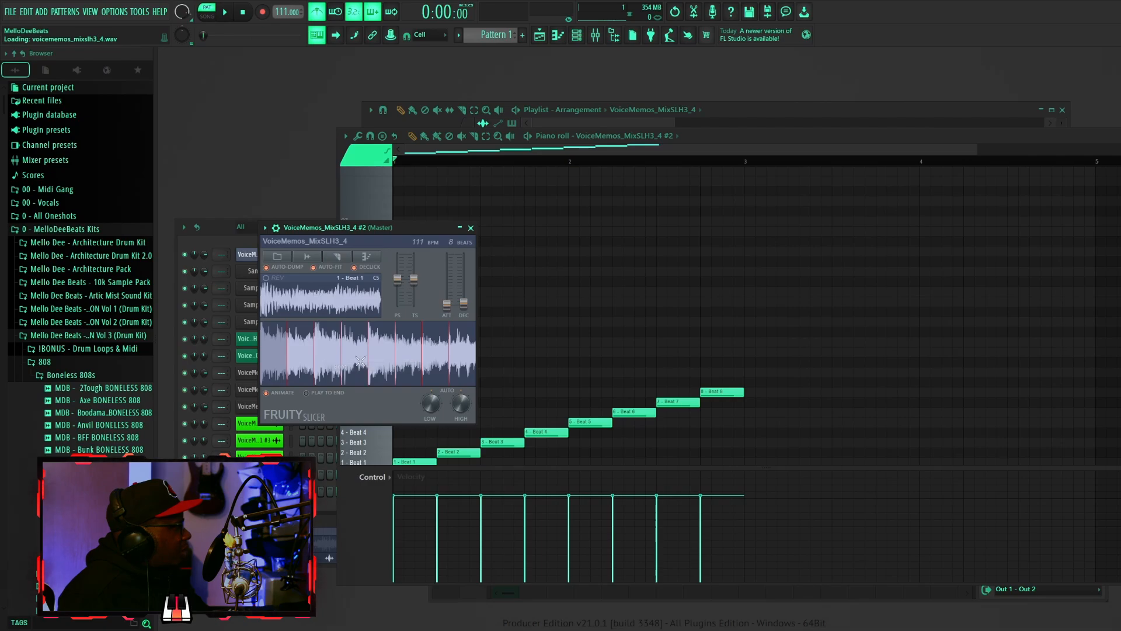
key("space")
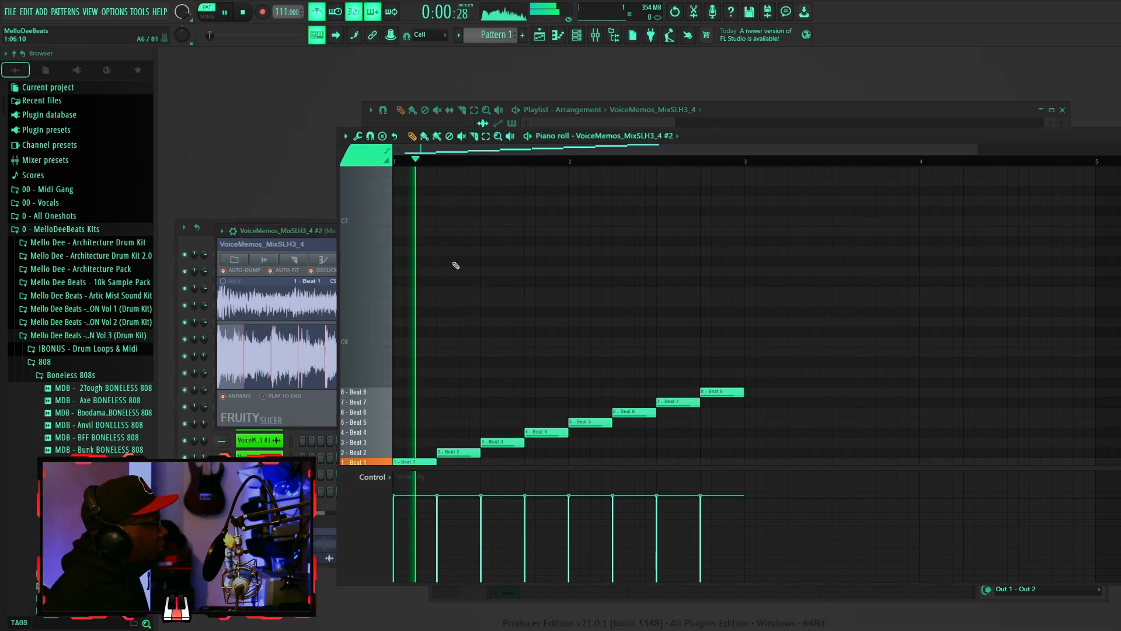
scroll(457, 267, "down", 3)
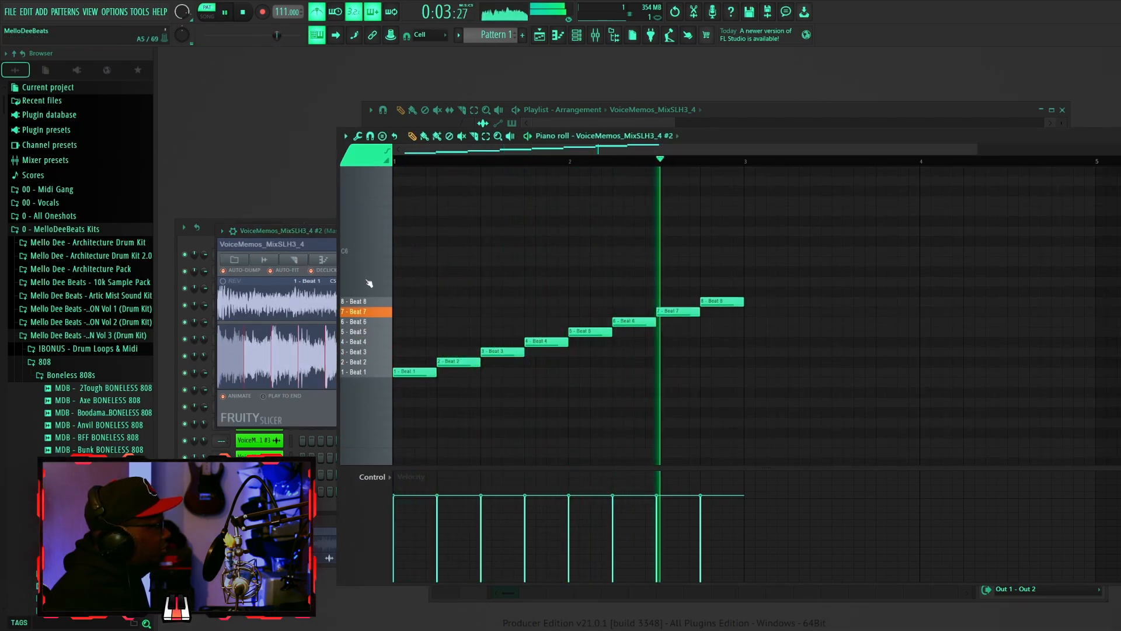
- Reverse the slice order in Fruity Slicer, audition it, and undo the reversal
left_click(323, 259)
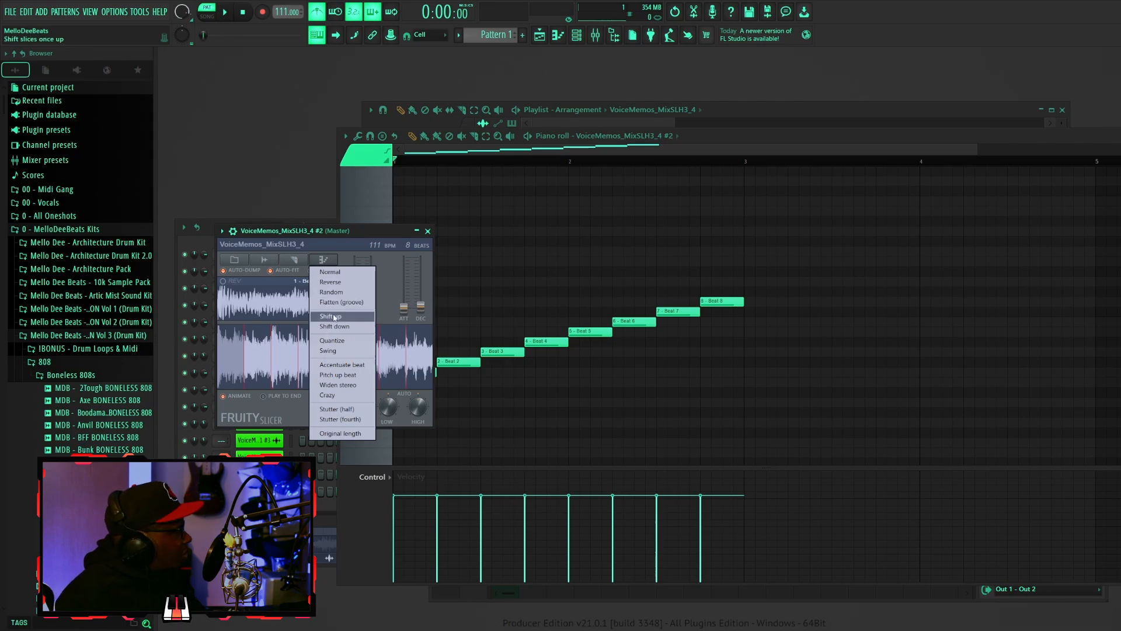
left_click(338, 283)
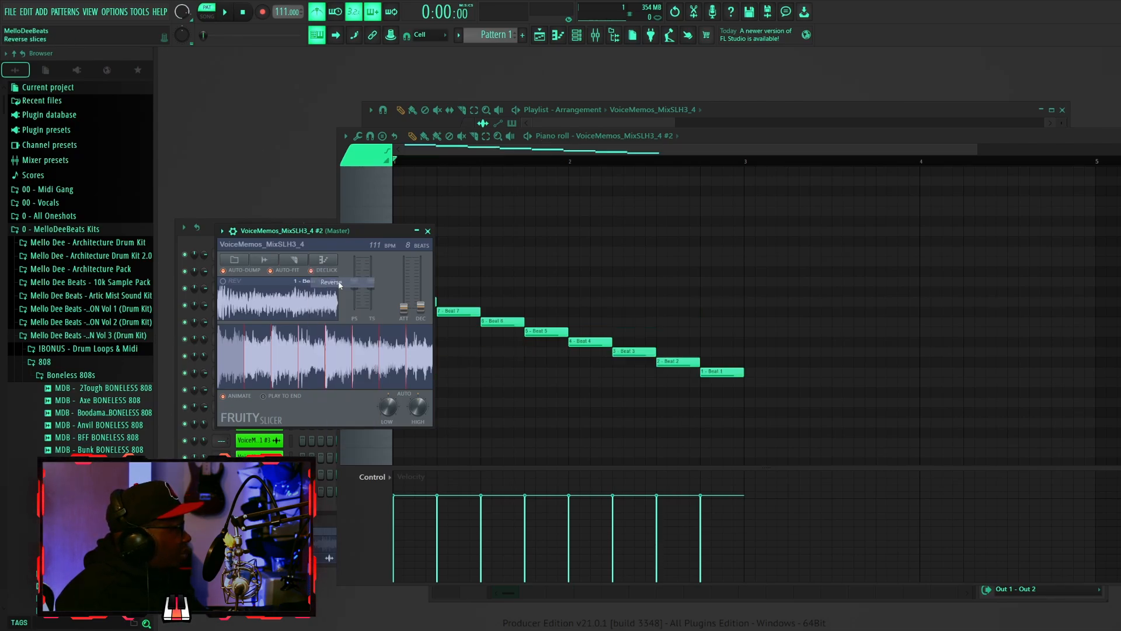
key("space")
left_click(449, 151)
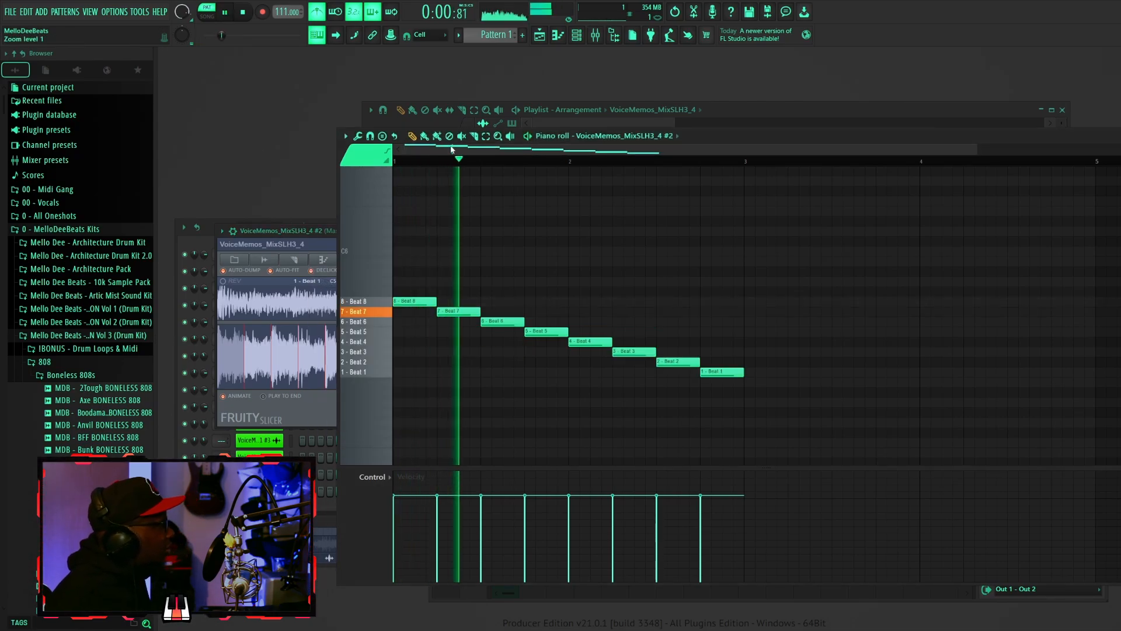
key("space")
left_click(306, 229)
key("ctrl+z")
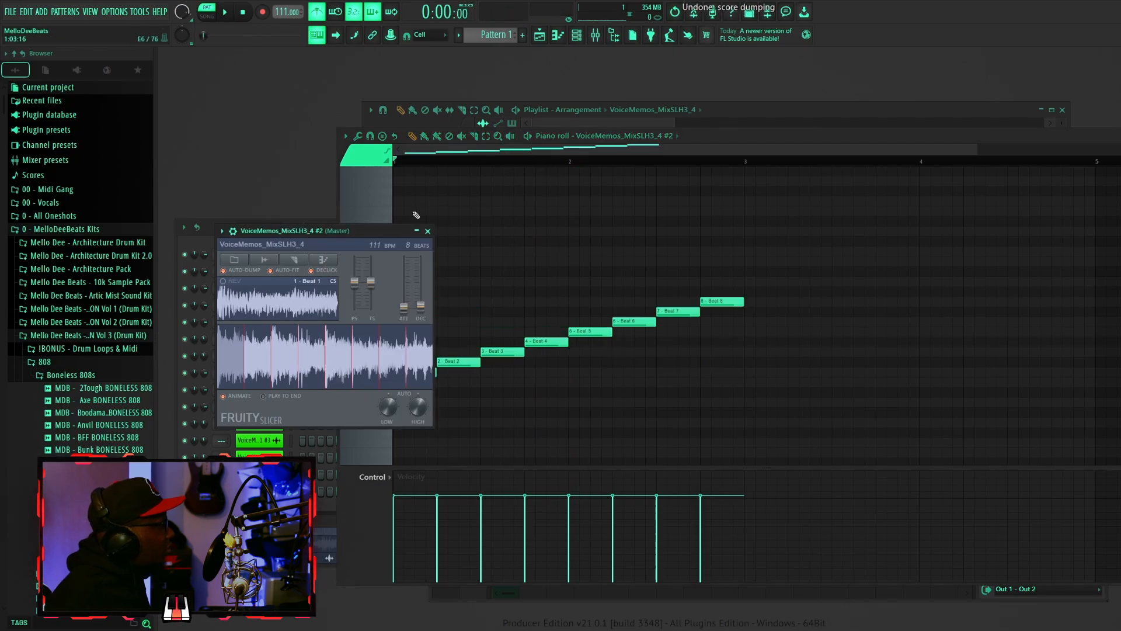
- Set the slice order to Normal in Fruity Slicer and play the pattern
left_click(325, 261)
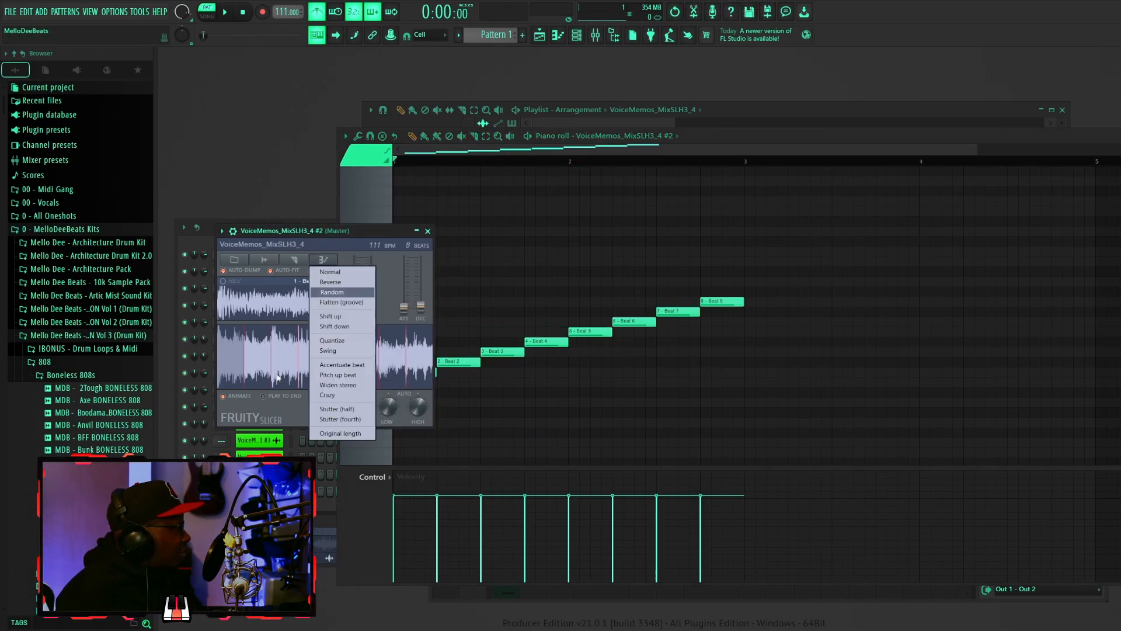
left_click(321, 273)
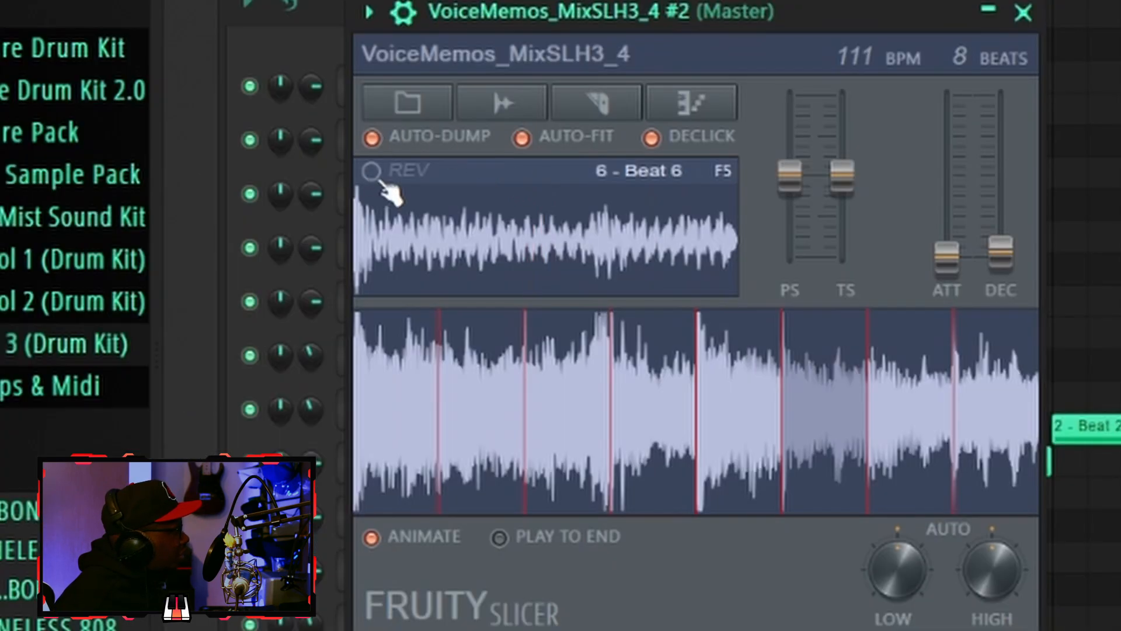
left_click(372, 172)
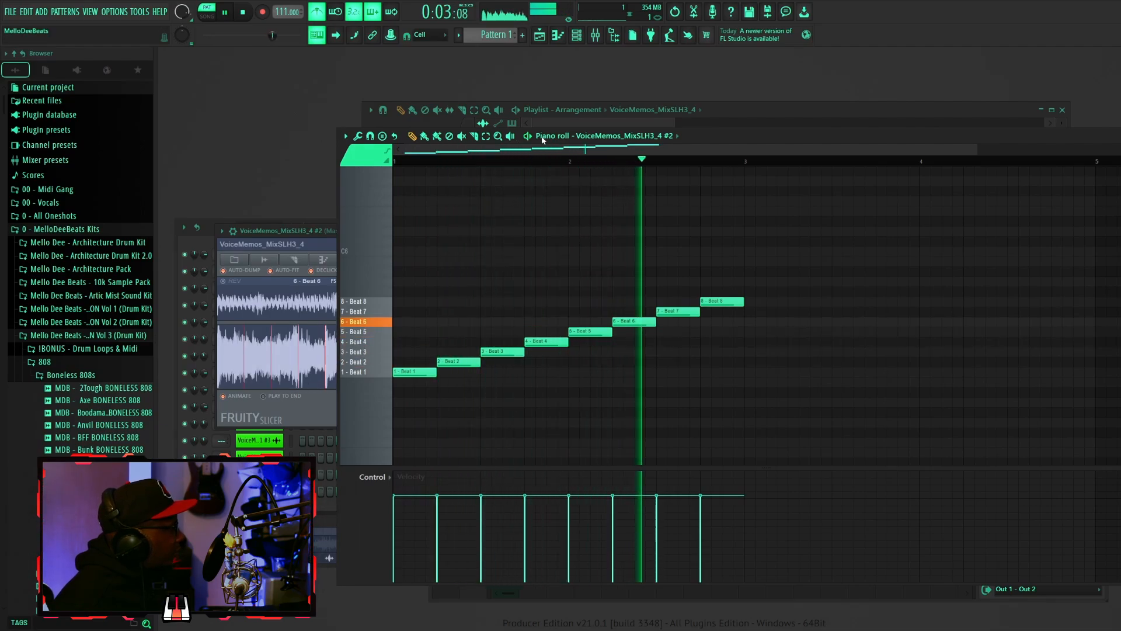
key("space")
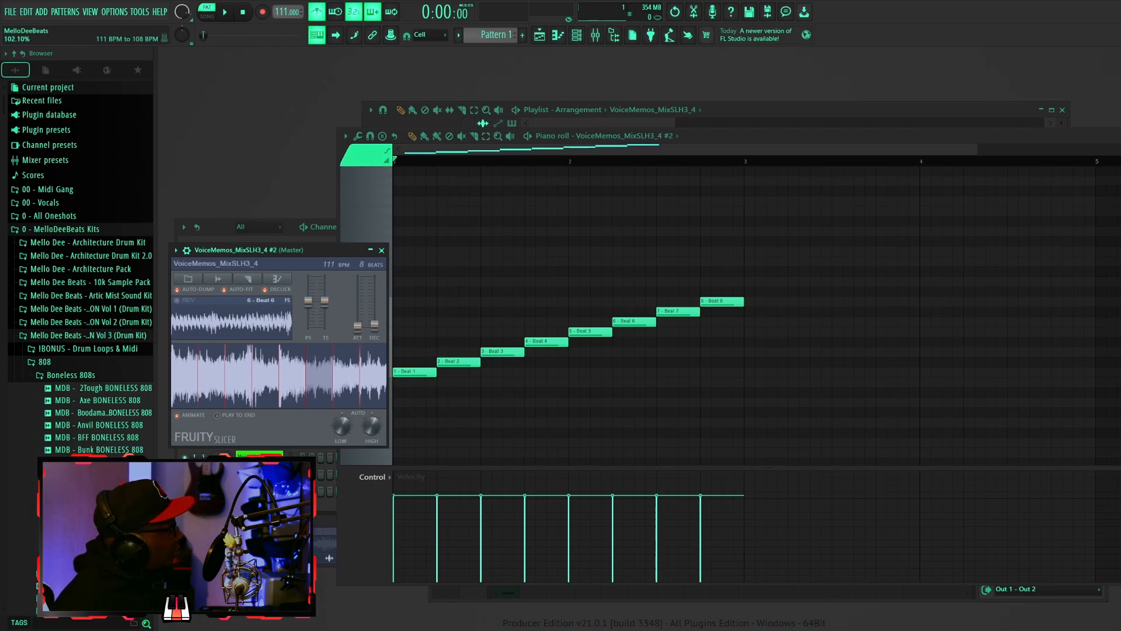
- Adjust Fruity Slicer's time-stretch slider while auditioning the pattern
left_click_drag(325, 301, 336, 316)
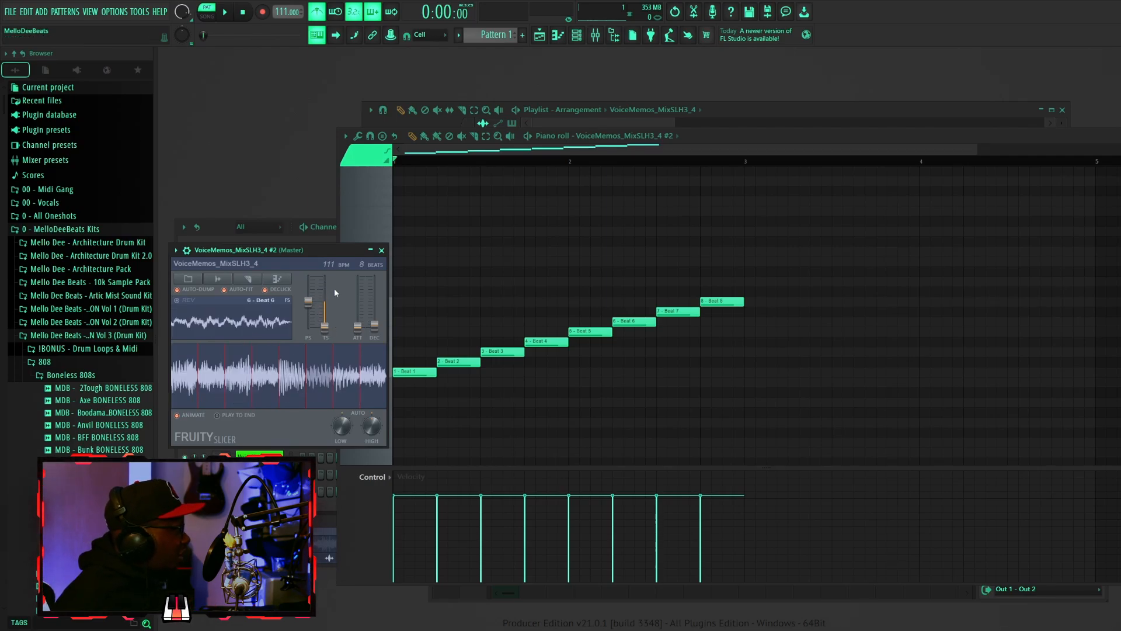
key("space")
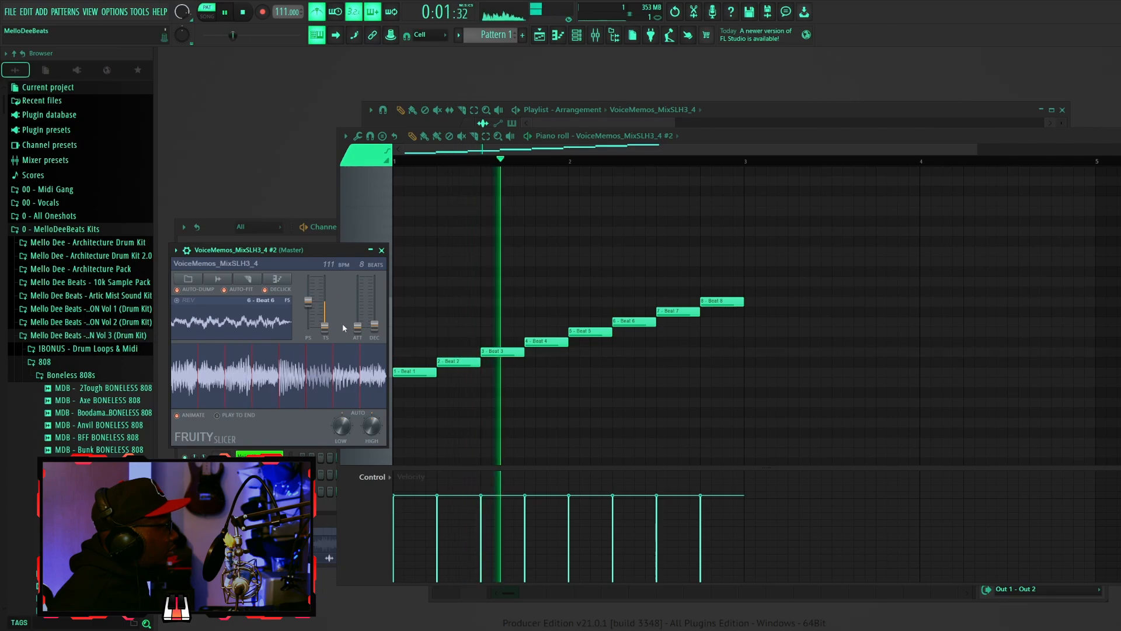
key("space")
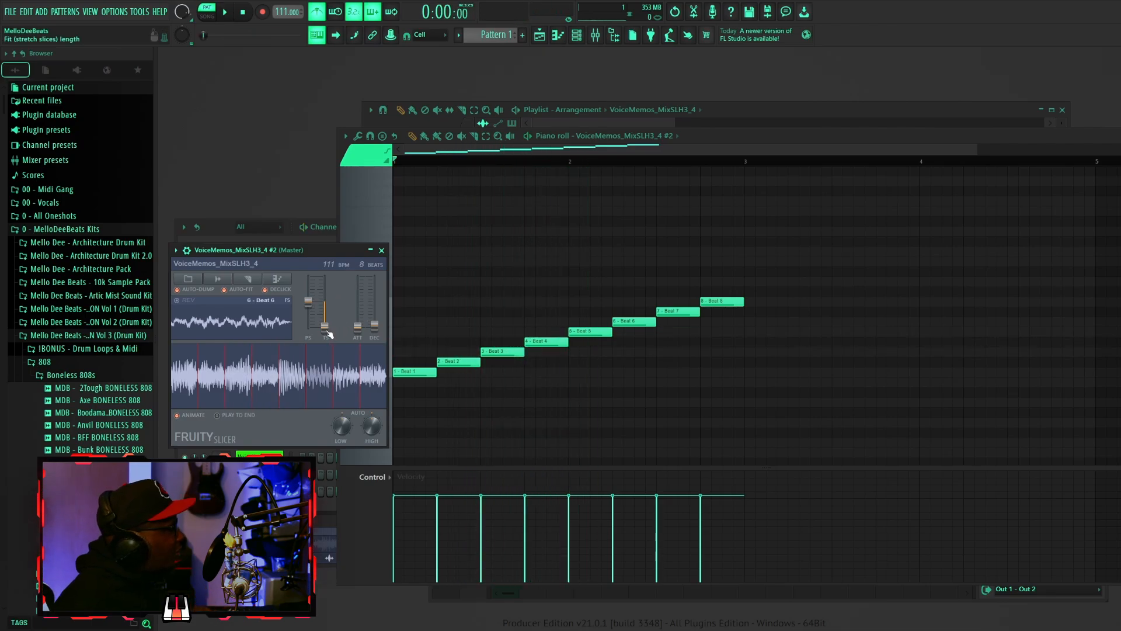
left_click_drag(325, 327, 330, 281)
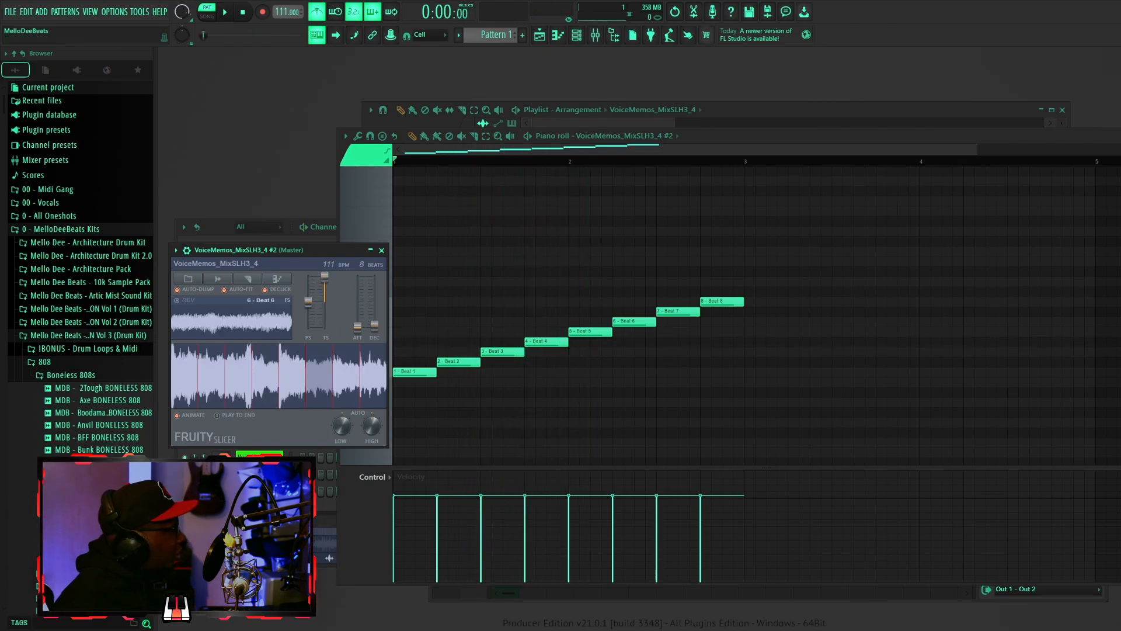
- Audition the pattern, lower Fruity Slicer's pitch slider, and reset the pitch back to default
key("space")
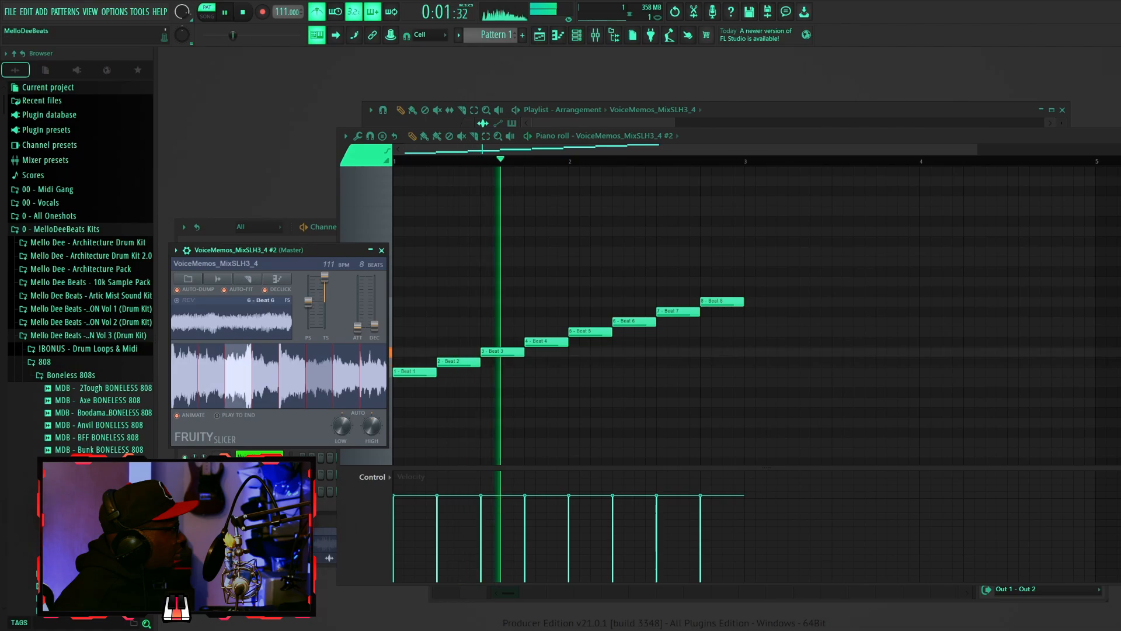
key("space")
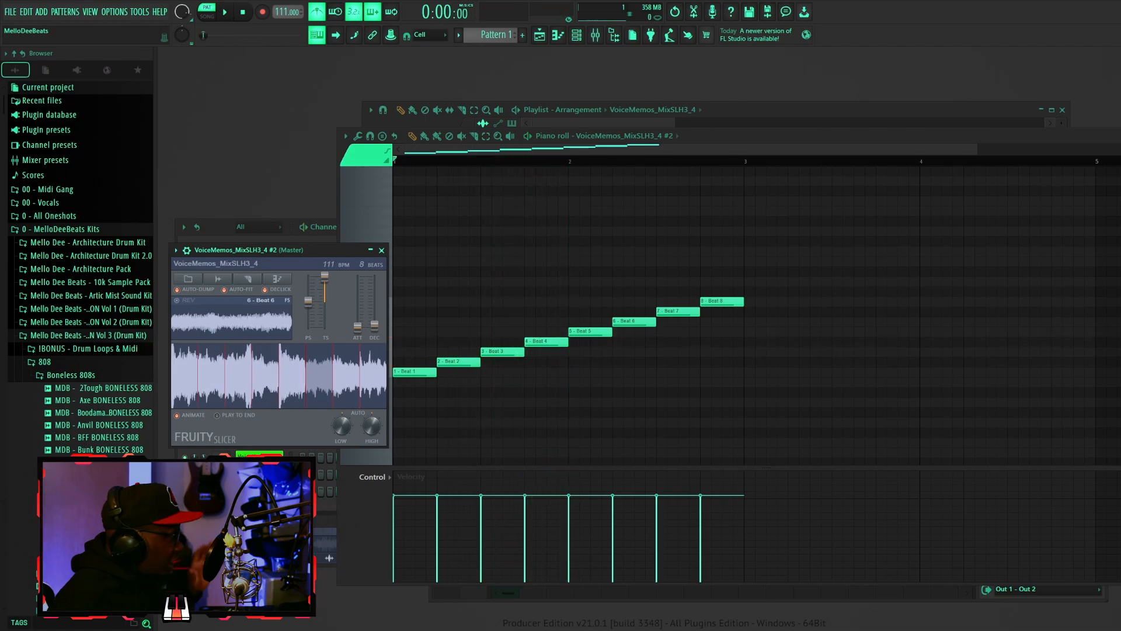
left_click_drag(324, 280, 324, 301)
right_click(326, 285)
right_click(325, 304)
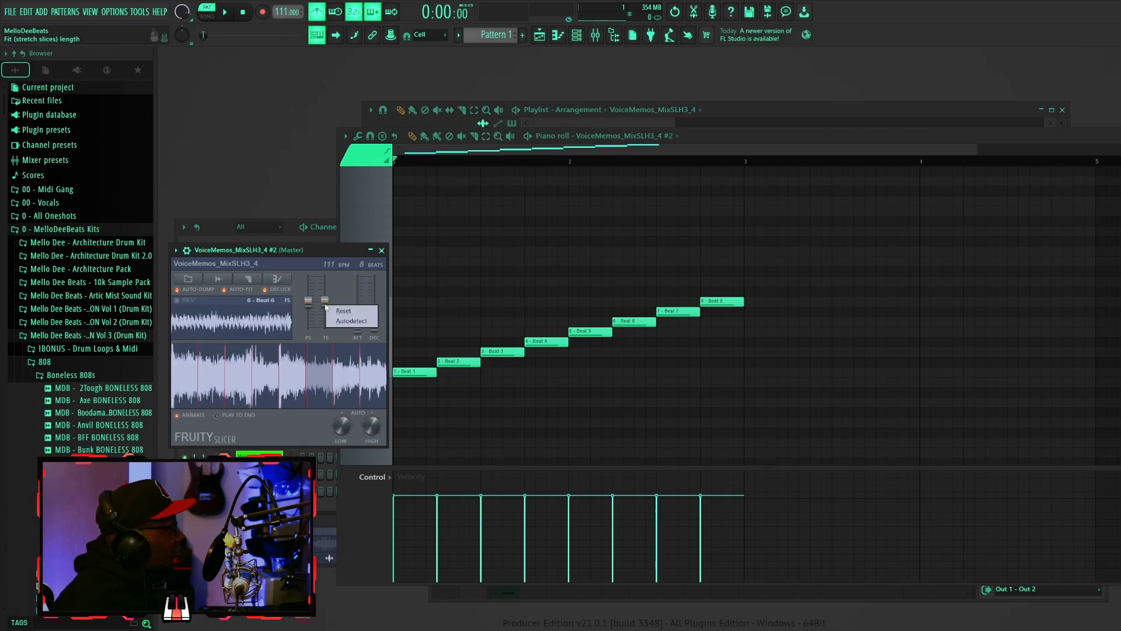
left_click(335, 310)
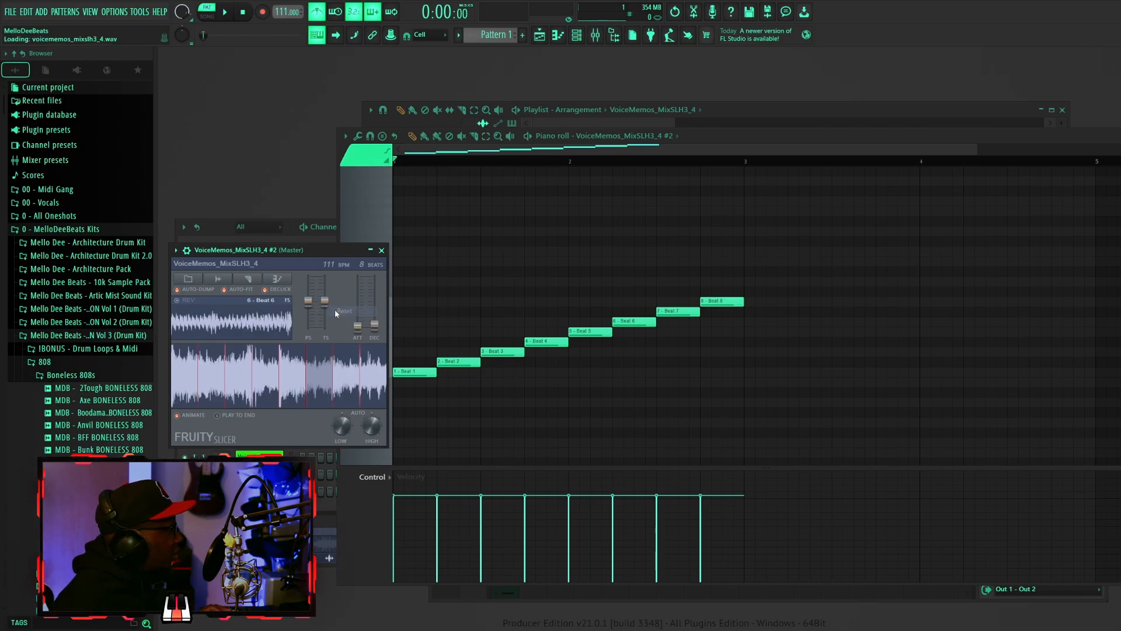
- Set Fruity Slicer's time-stretch to Autodetect and play the pattern
right_click(325, 303)
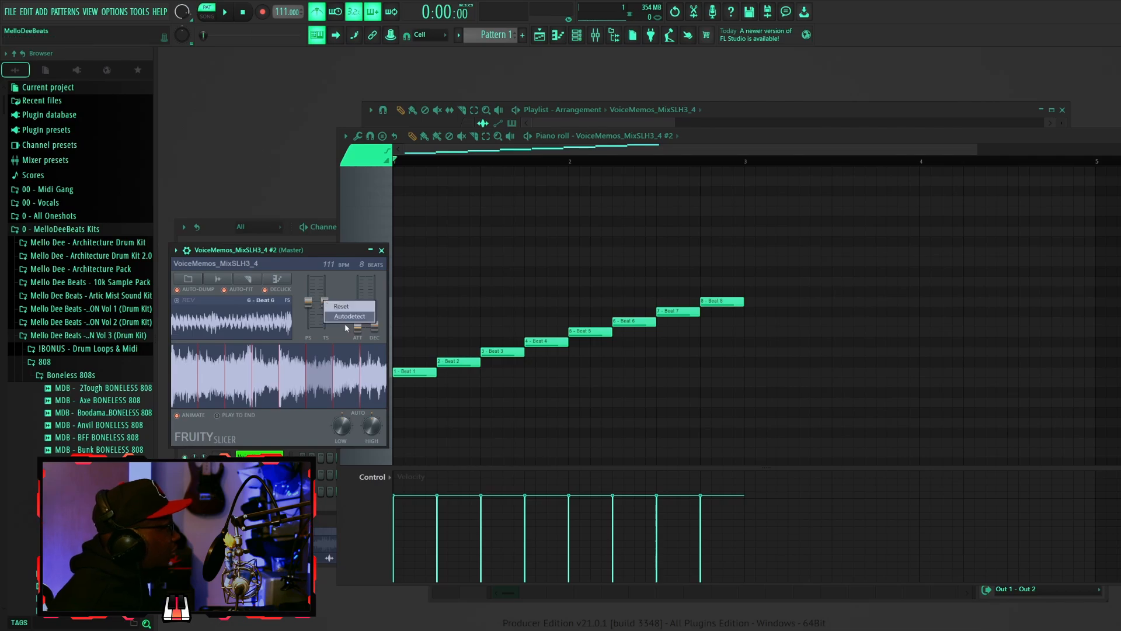
left_click(348, 316)
key("space")
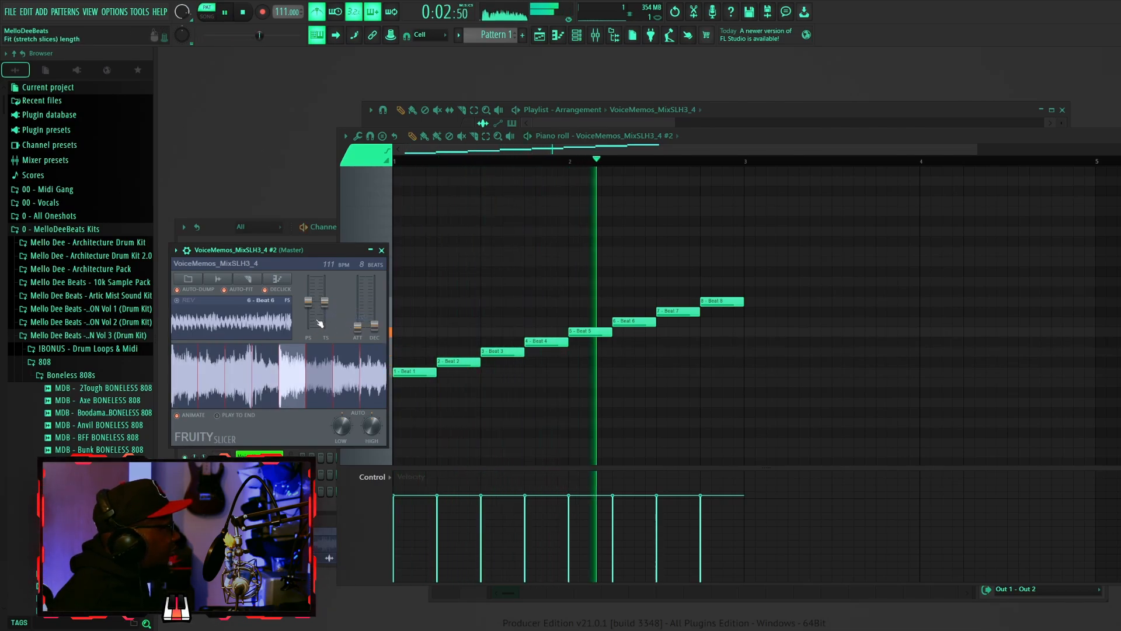
key("space")
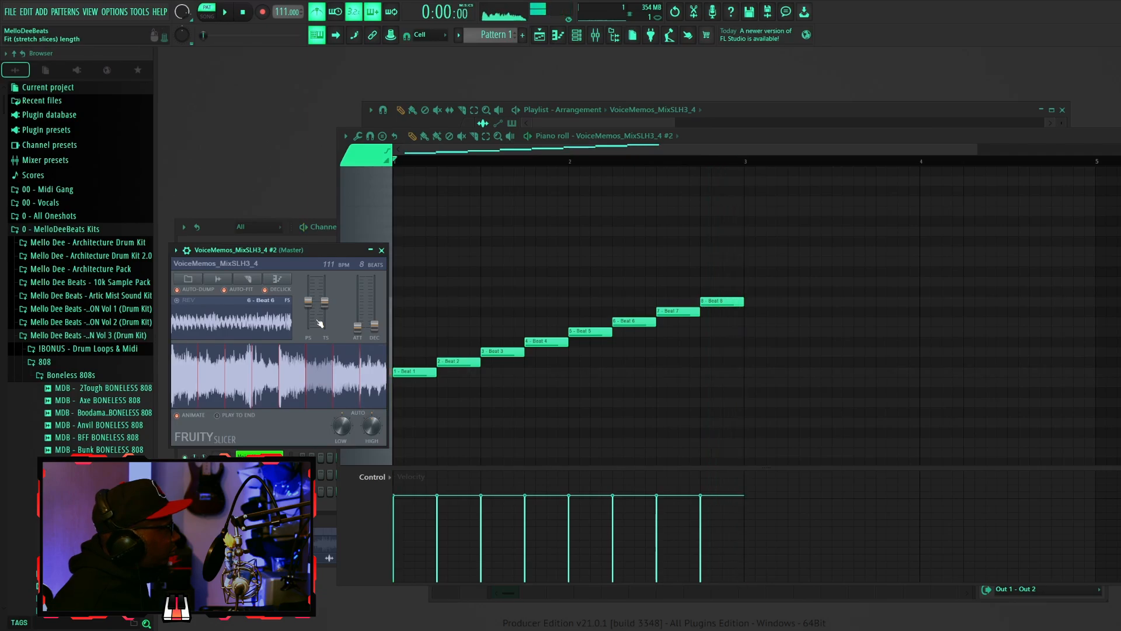
- Open the master audio clip's settings, raise its pitch to +400 cents with Auto stretch mode, and preview it
left_click_drag(316, 250, 320, 285)
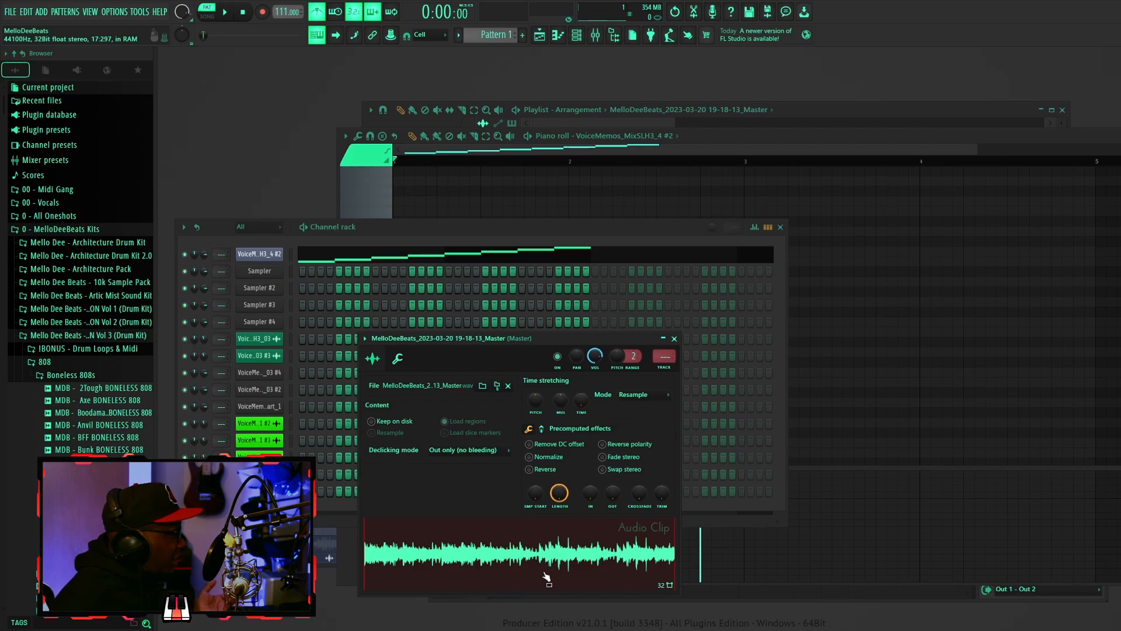
left_click(545, 571)
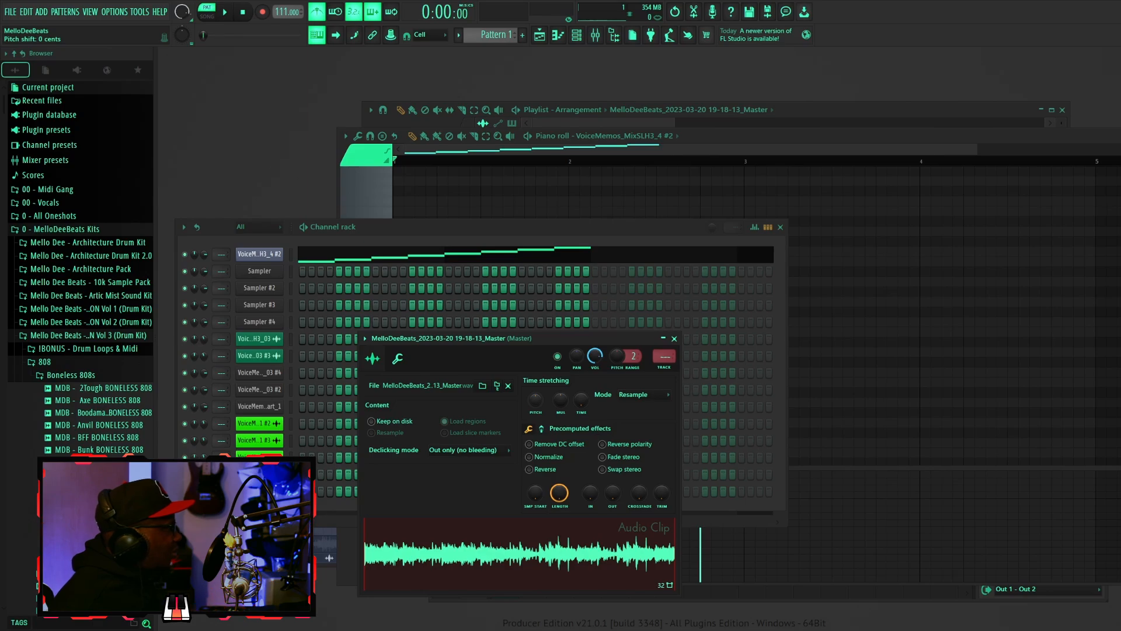
key("ctrl+s")
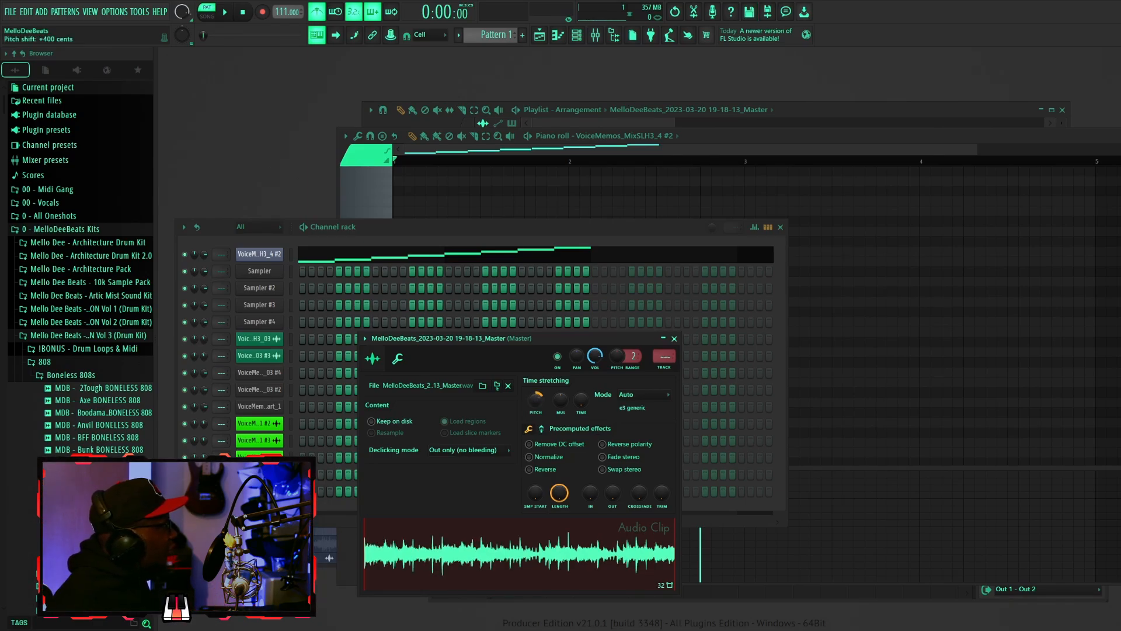
left_click(535, 562)
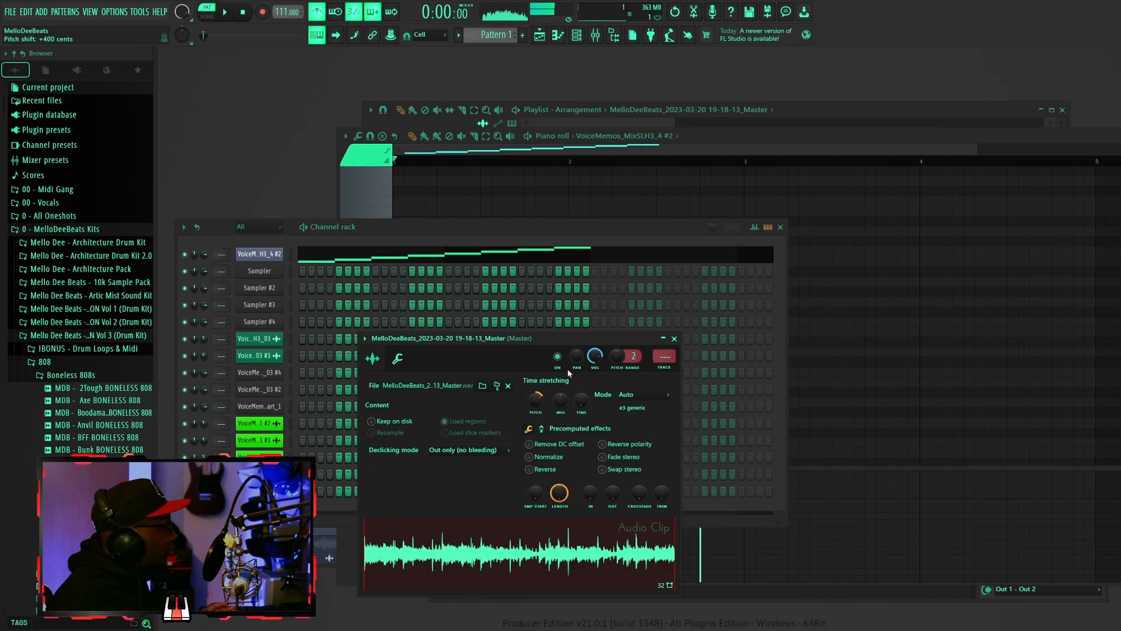
left_click(244, 12)
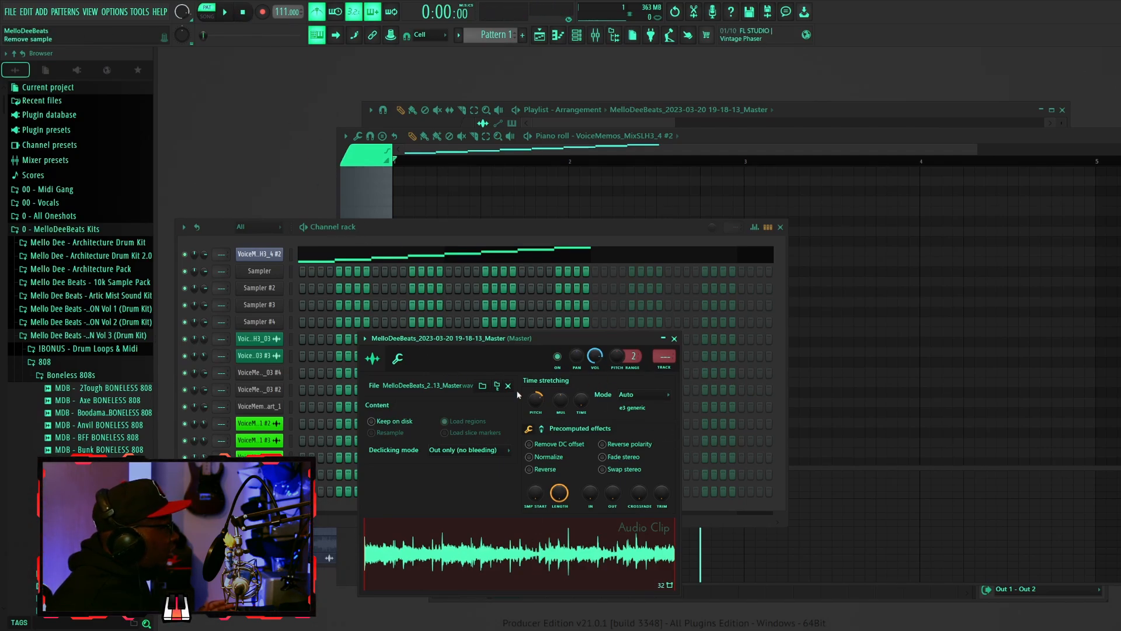
- Lower the audio clip's pitch knob, preview the clip, and pick a time-stretching mode
left_click_drag(535, 400, 536, 418)
left_click(531, 563)
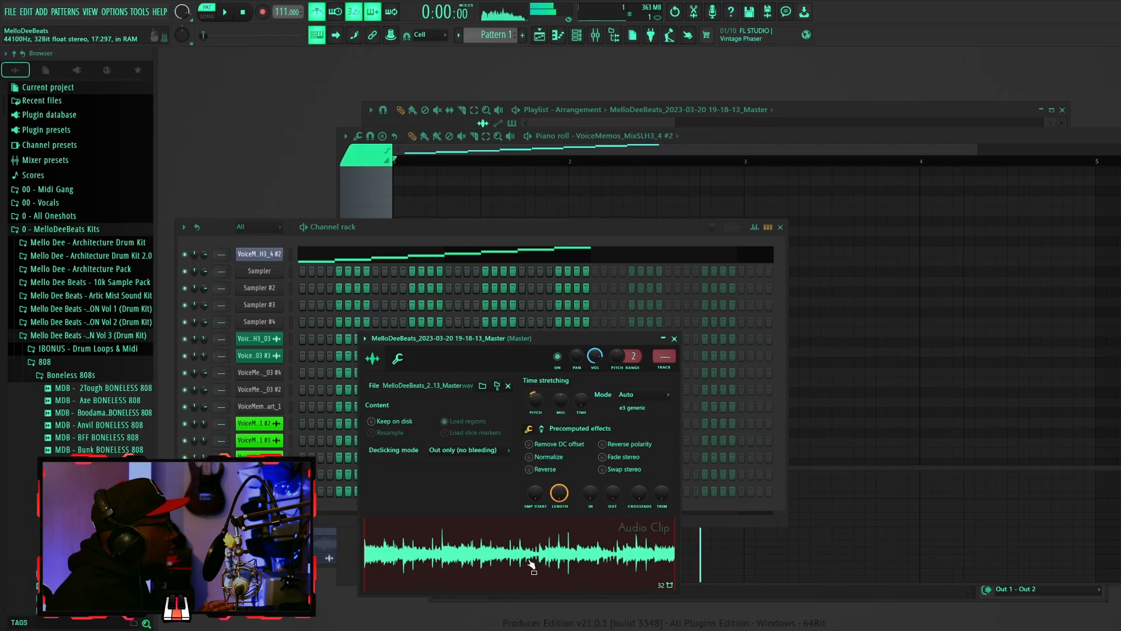
left_click(251, 8)
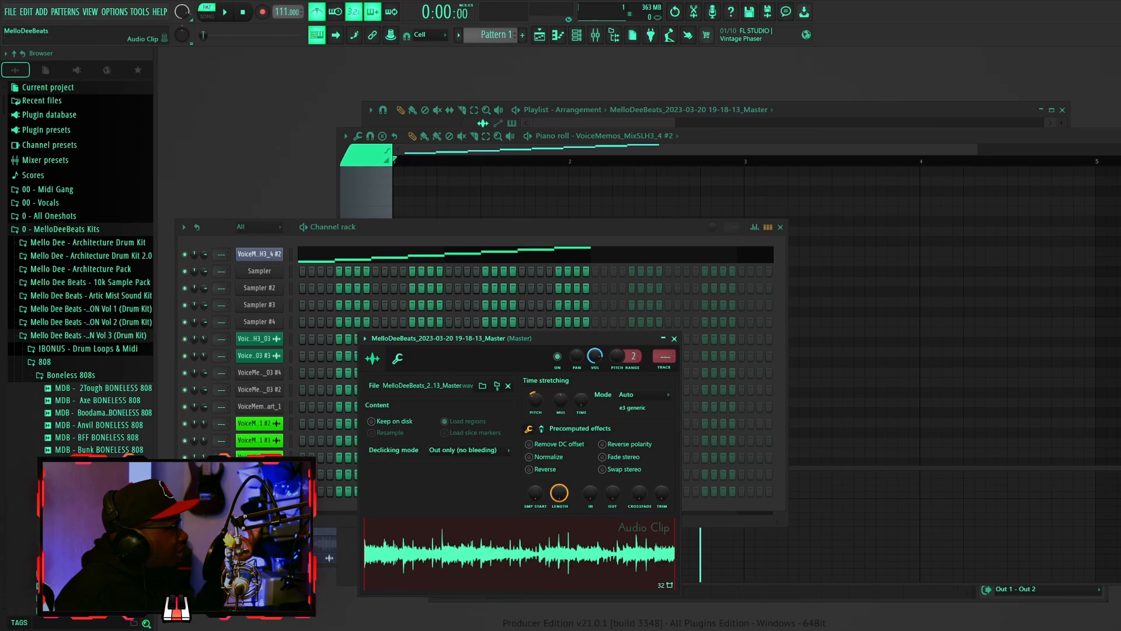
left_click(653, 395)
left_click(641, 426)
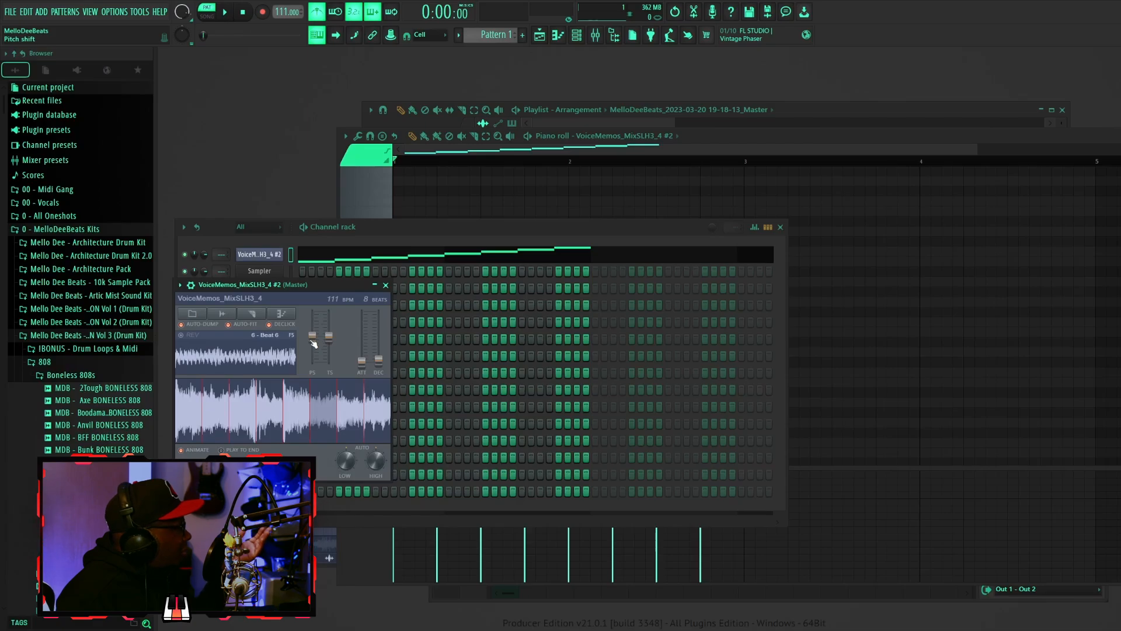
- Raise Fruity Slicer's pitch slider to +600 cents and play back the project
left_click_drag(313, 340, 312, 325)
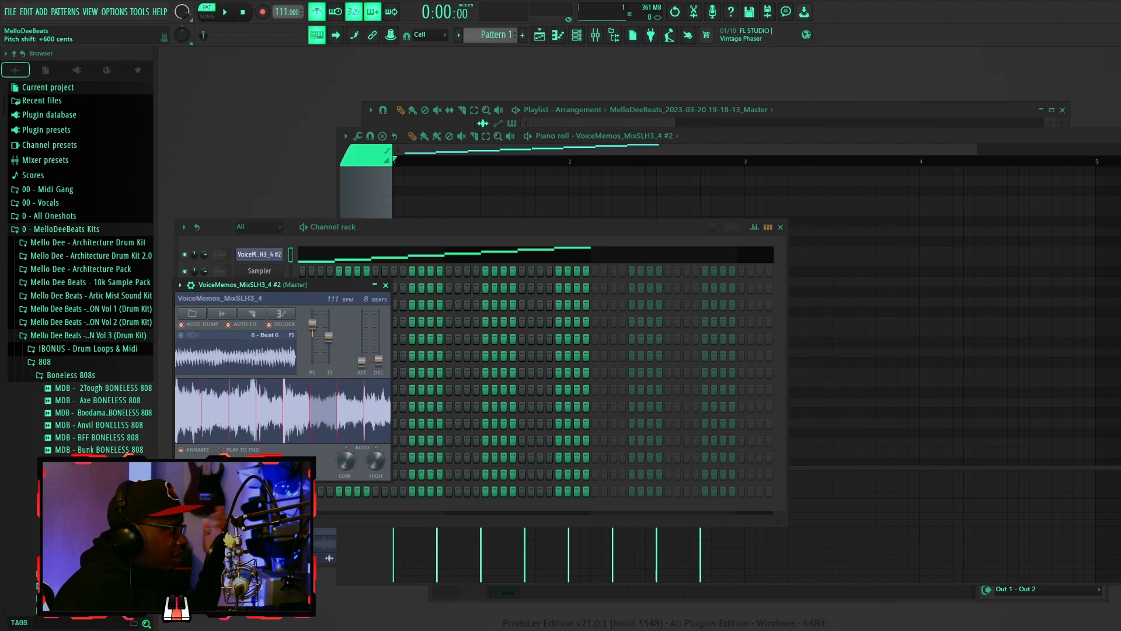
left_click(225, 12)
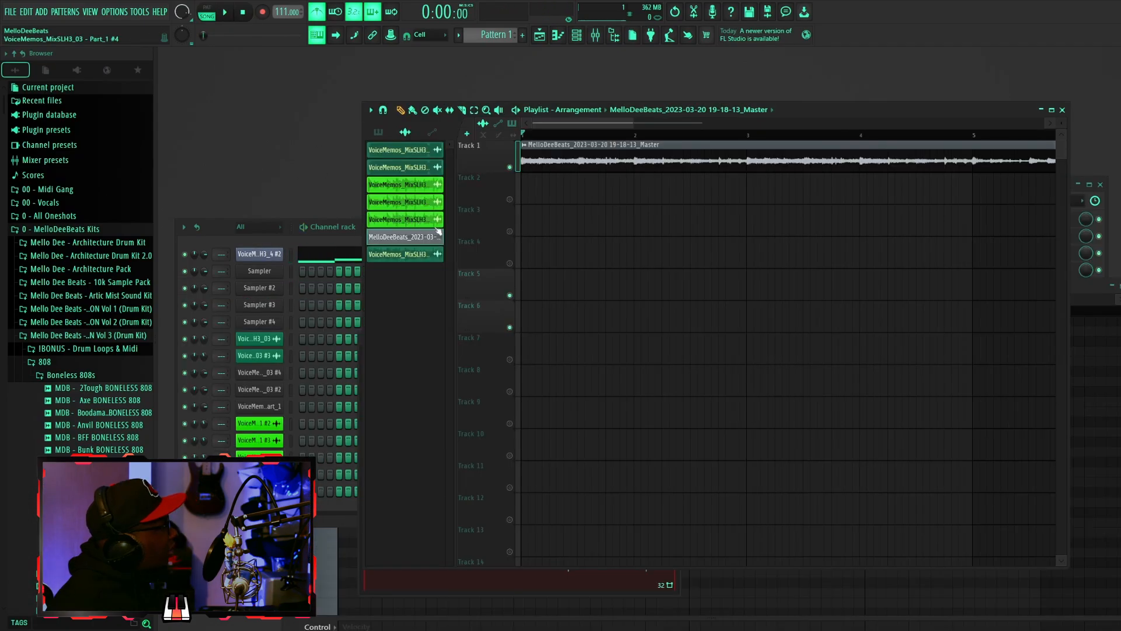
scroll(612, 140, "down", 3)
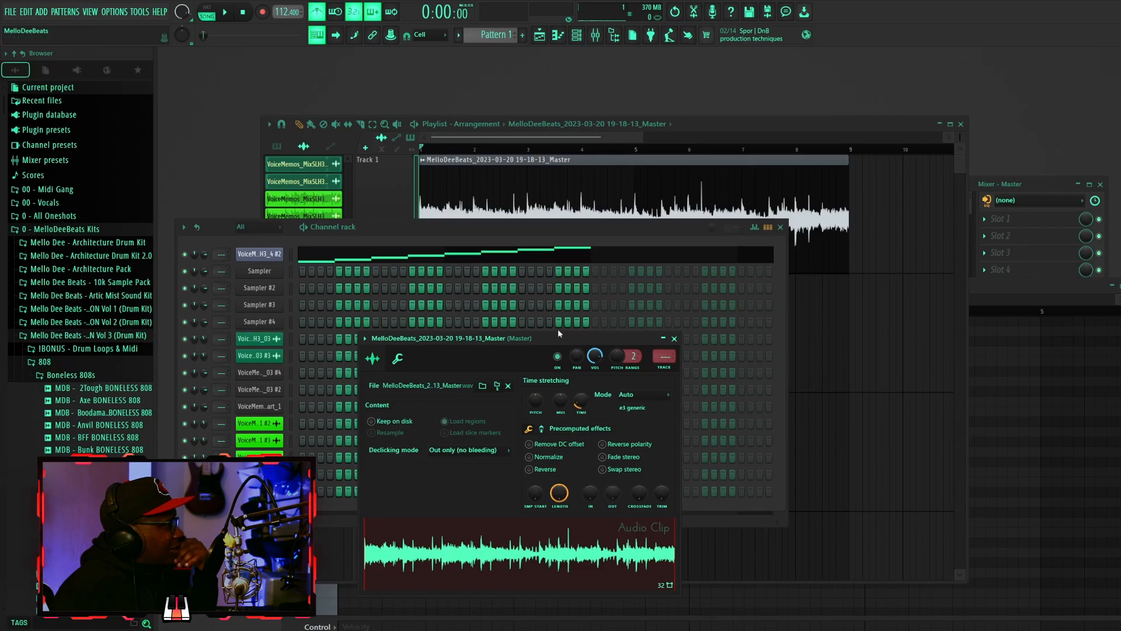
- Close the audio clip settings and the channel rack
left_click(674, 338)
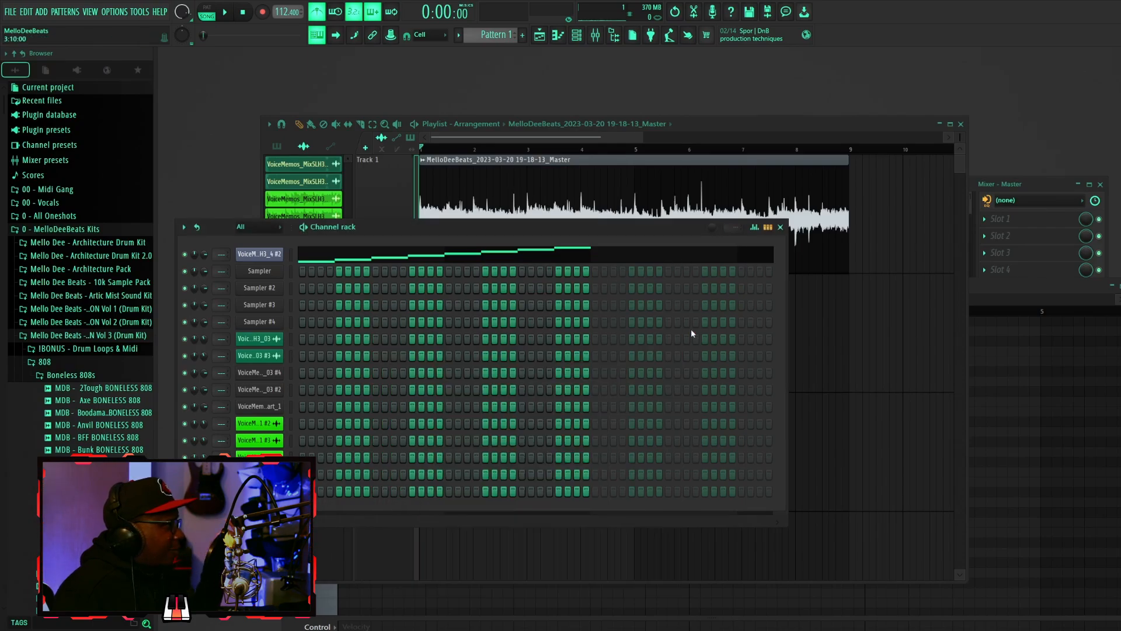
left_click(780, 227)
- Play the song, raise the tempo to 120 BPM, and restretch all channels to keep their pitch
key("space")
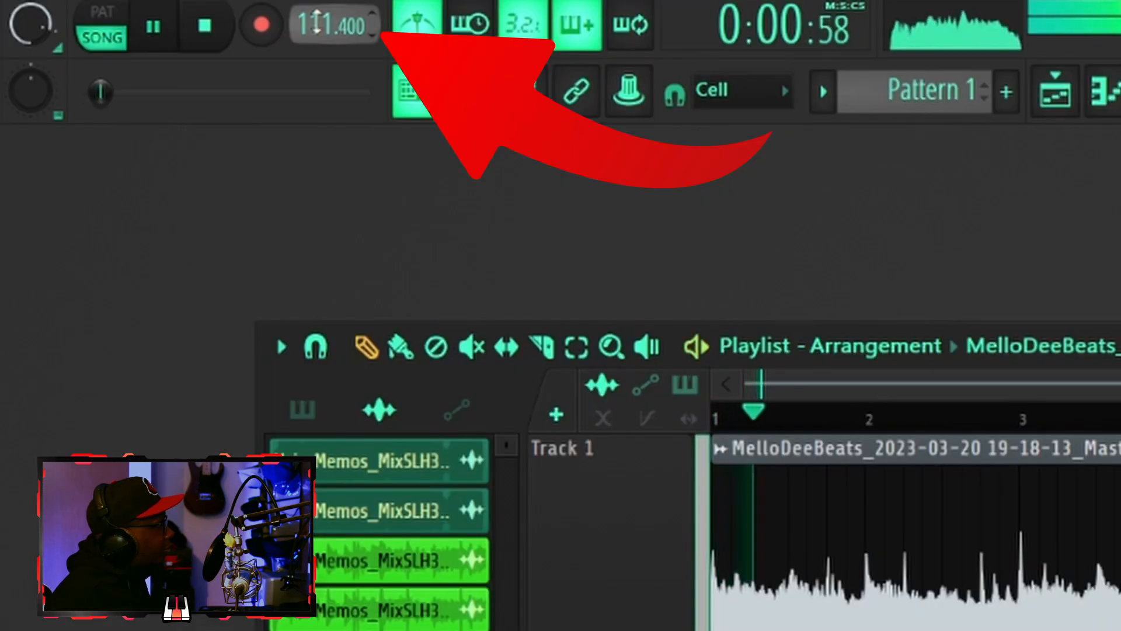
left_click_drag(282, 12, 320, 8)
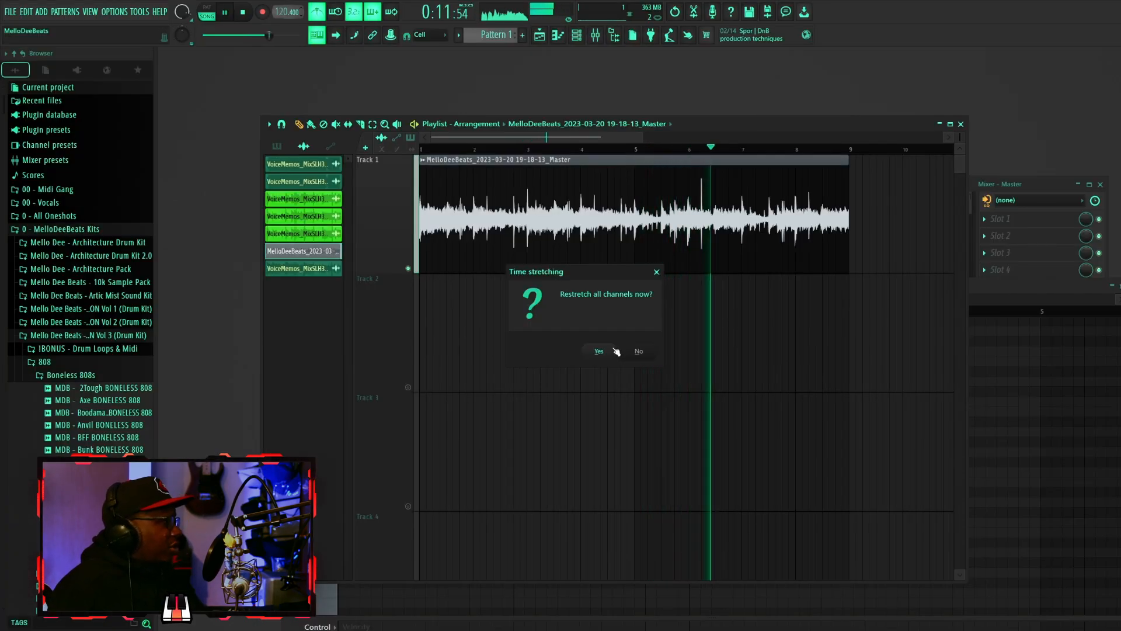
left_click(613, 351)
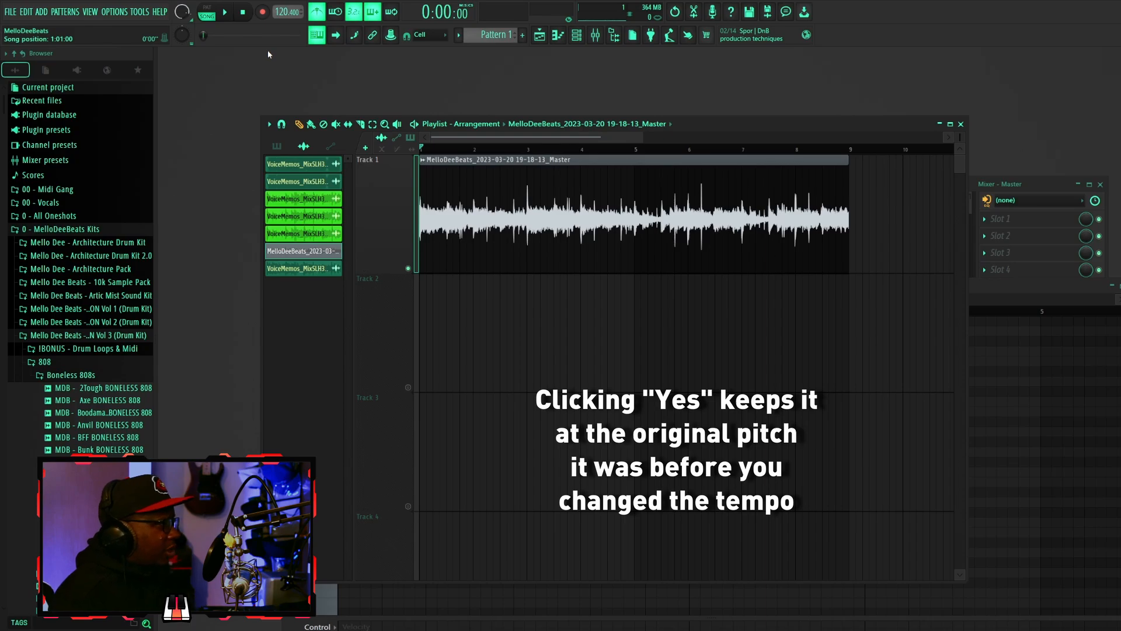